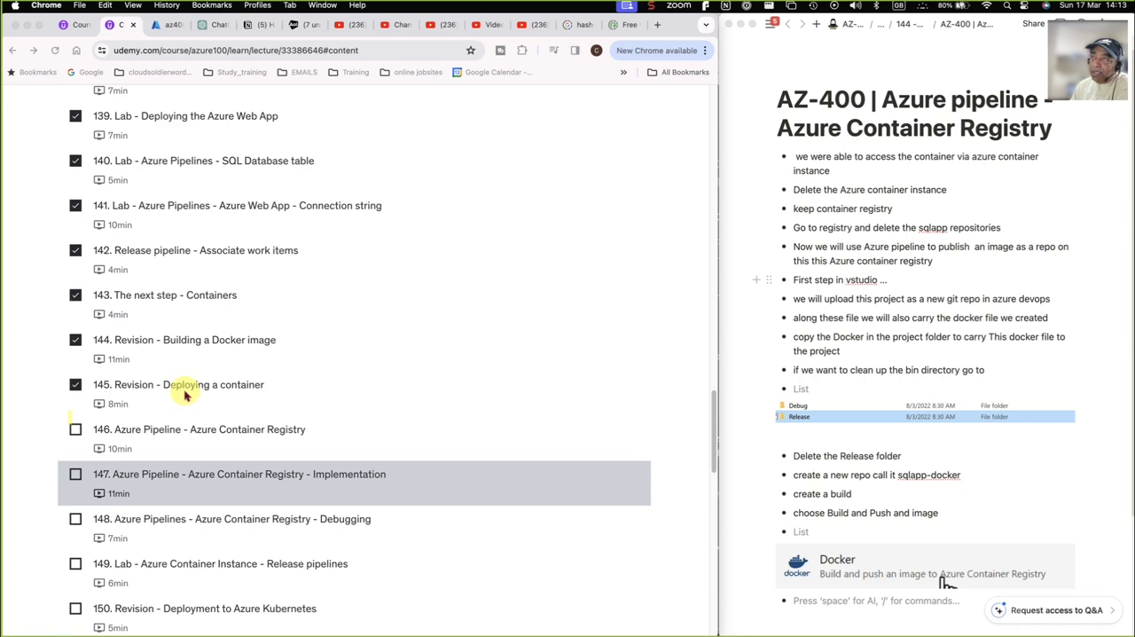
# Switch to the Azure portal, search for "conta" and open the Container instances list
pyautogui.click(159, 30)
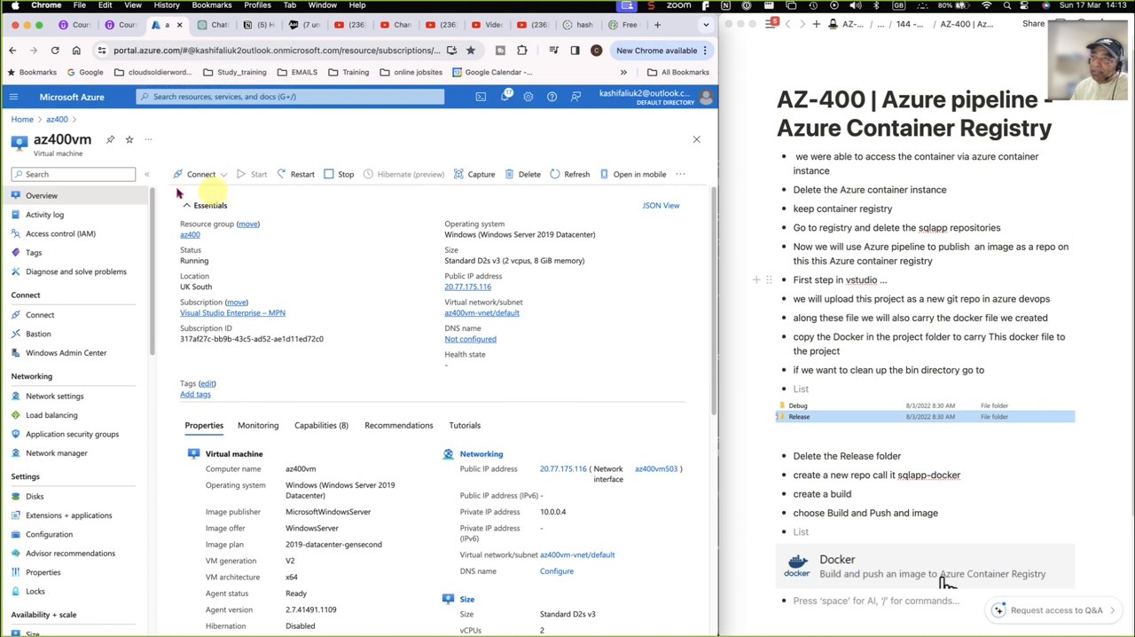
pyautogui.click(25, 121)
pyautogui.click(227, 98)
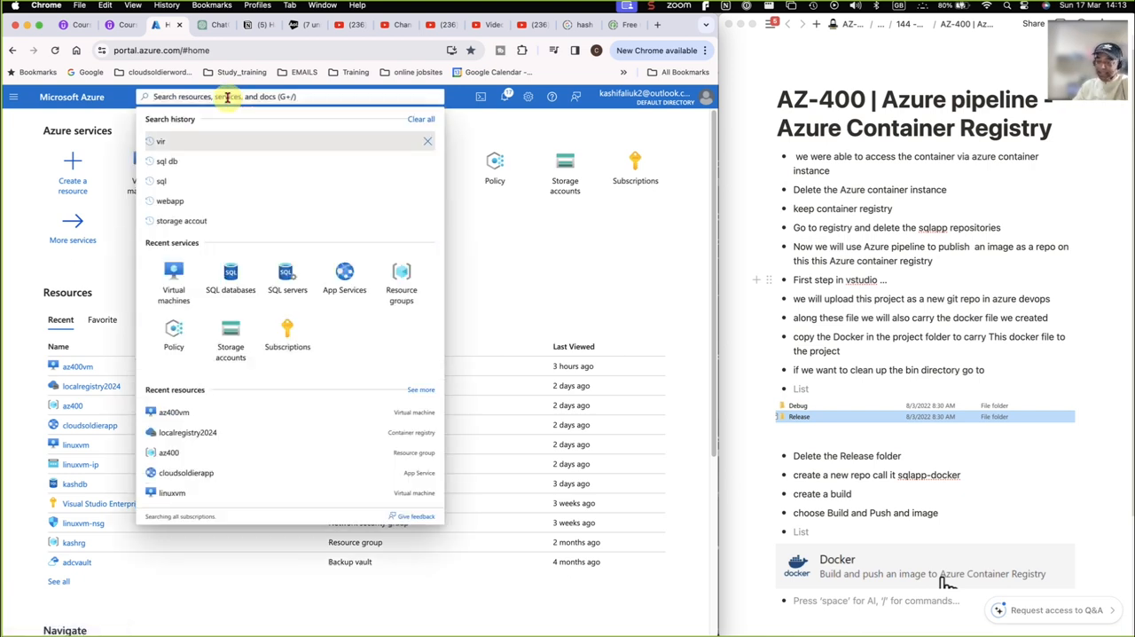
pyautogui.write('conta')
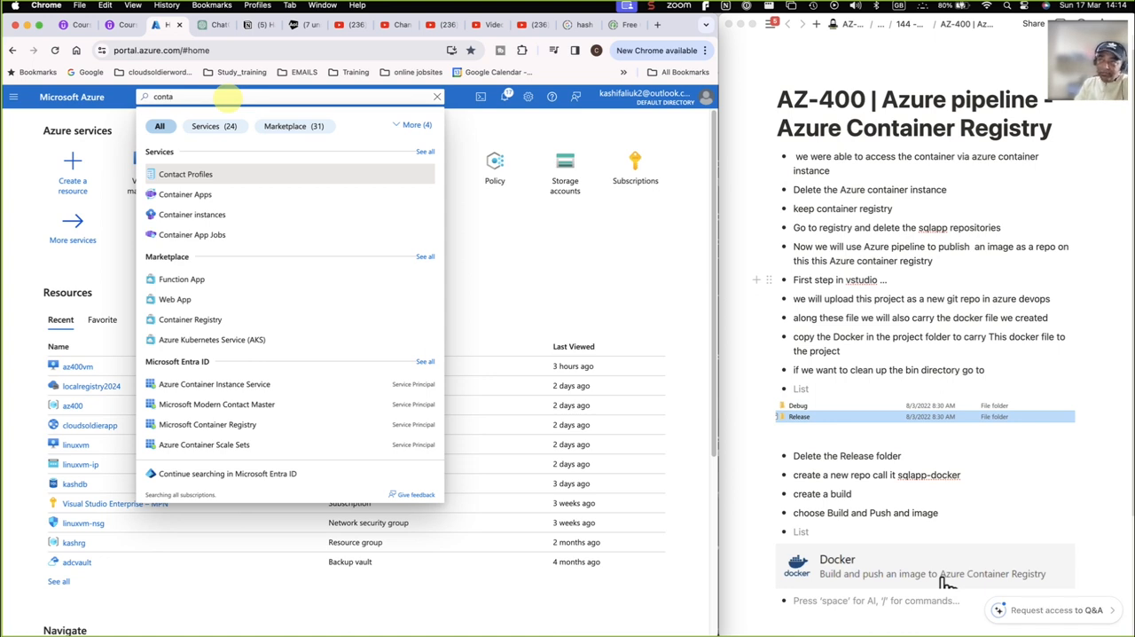
pyautogui.click(207, 217)
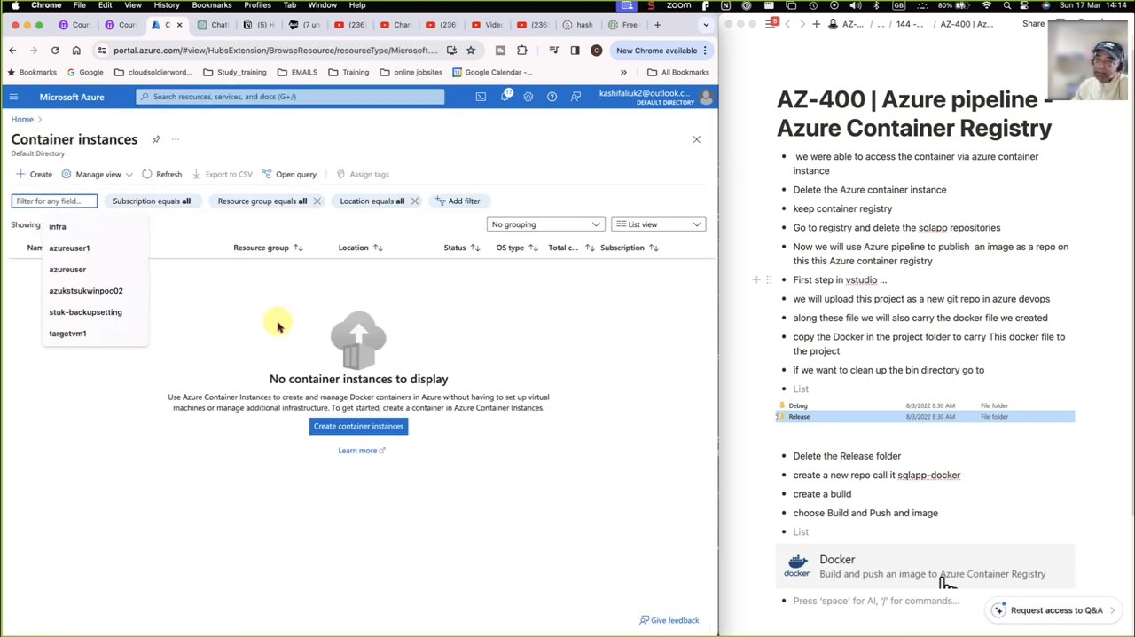
pyautogui.click(173, 513)
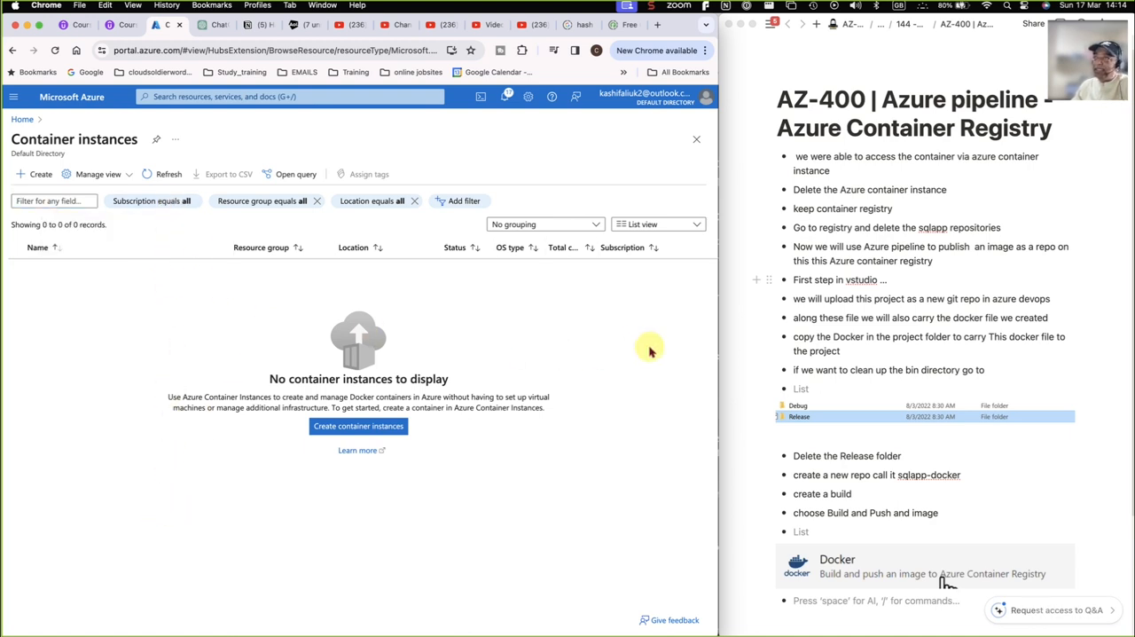
# Search for "registry", open the localregistry1001 container registry and refresh its list of repositories
pyautogui.click(160, 97)
pyautogui.write('registry')
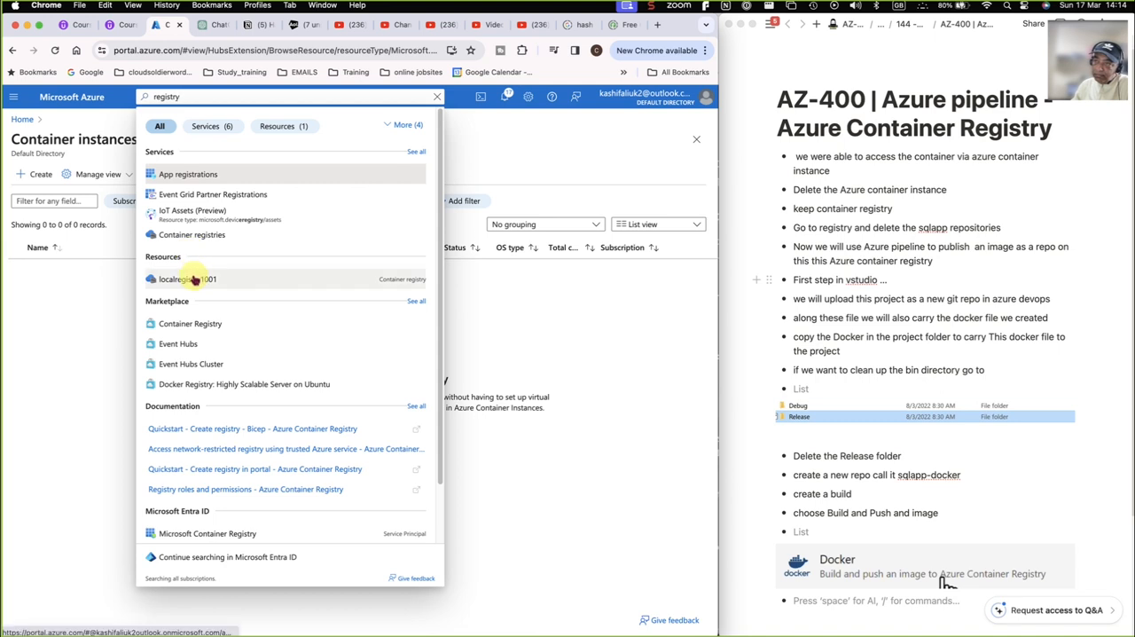
pyautogui.click(193, 281)
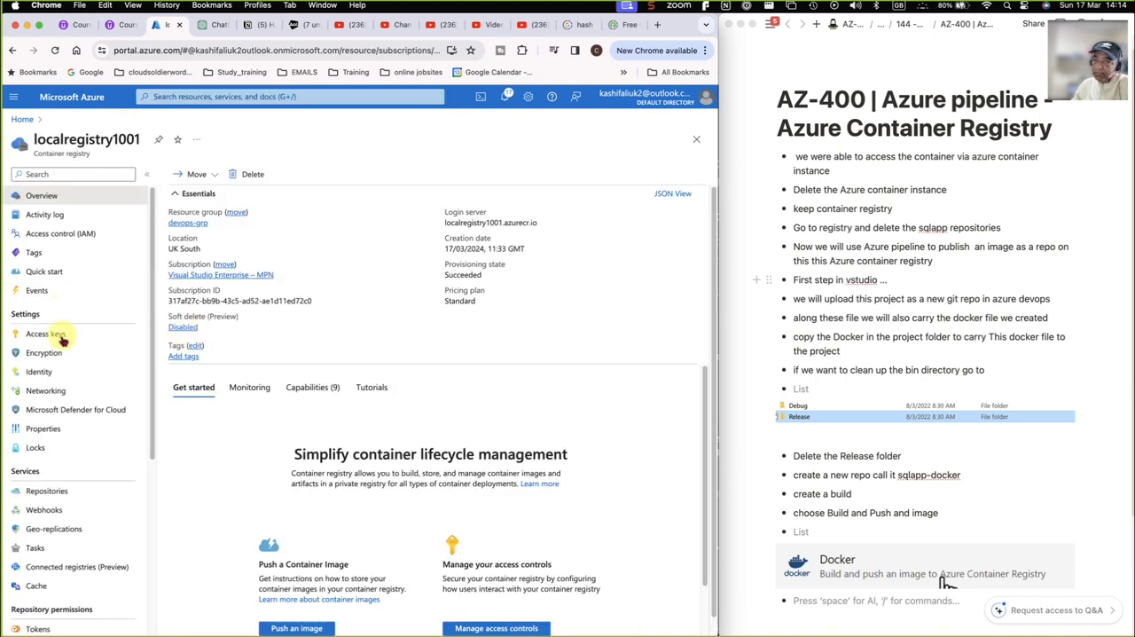
pyautogui.click(38, 492)
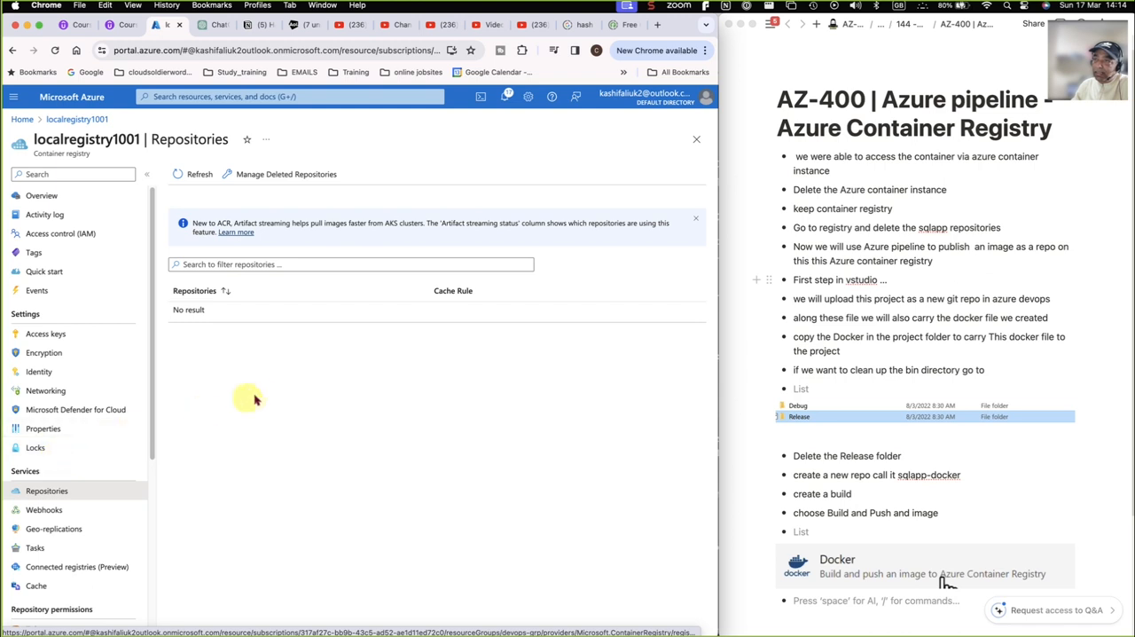
pyautogui.click(195, 173)
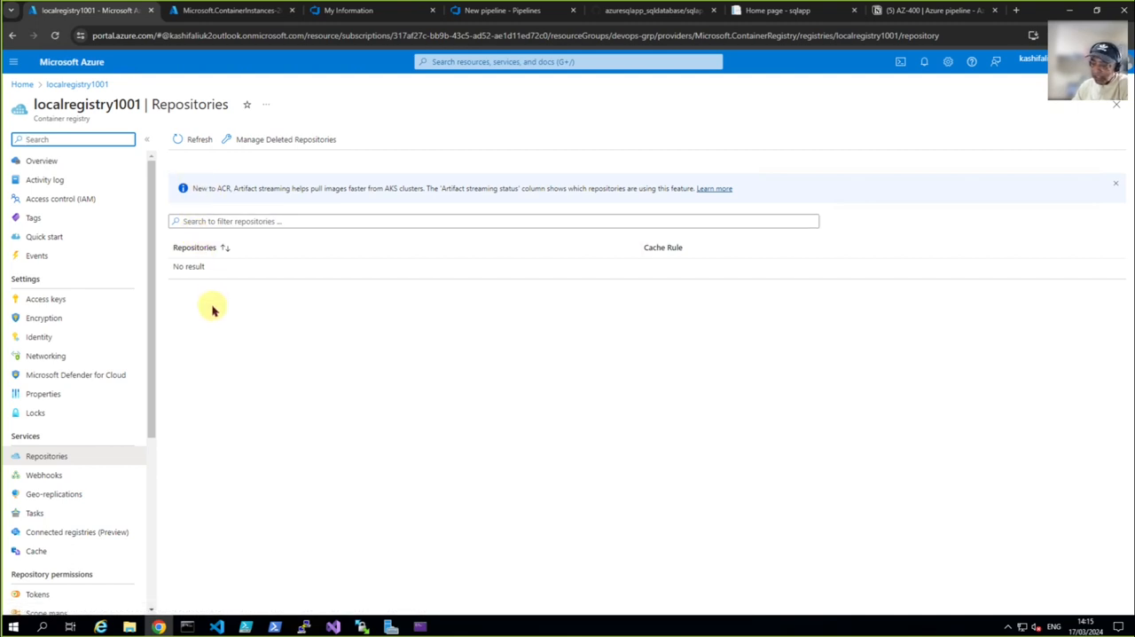
# Switch to the PuTTY session and rerun sudo docker push localregistry1001.azurecr.io/sqlapp, then return to the portal in Chrome
pyautogui.moveTo(266, 621)
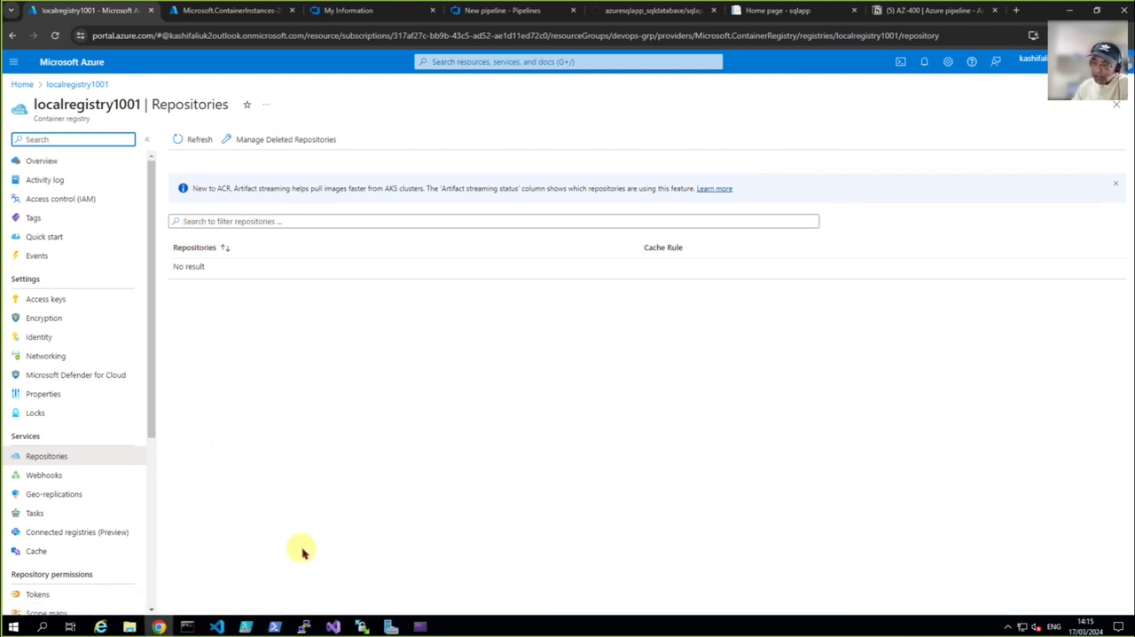
pyautogui.click(304, 626)
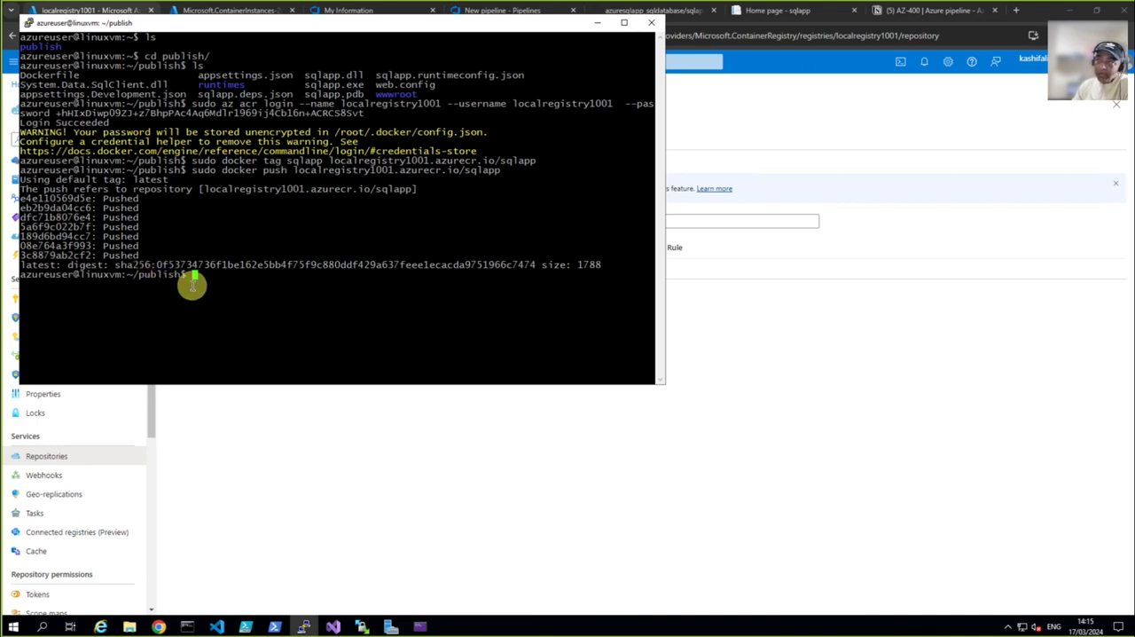
pyautogui.press('Up')
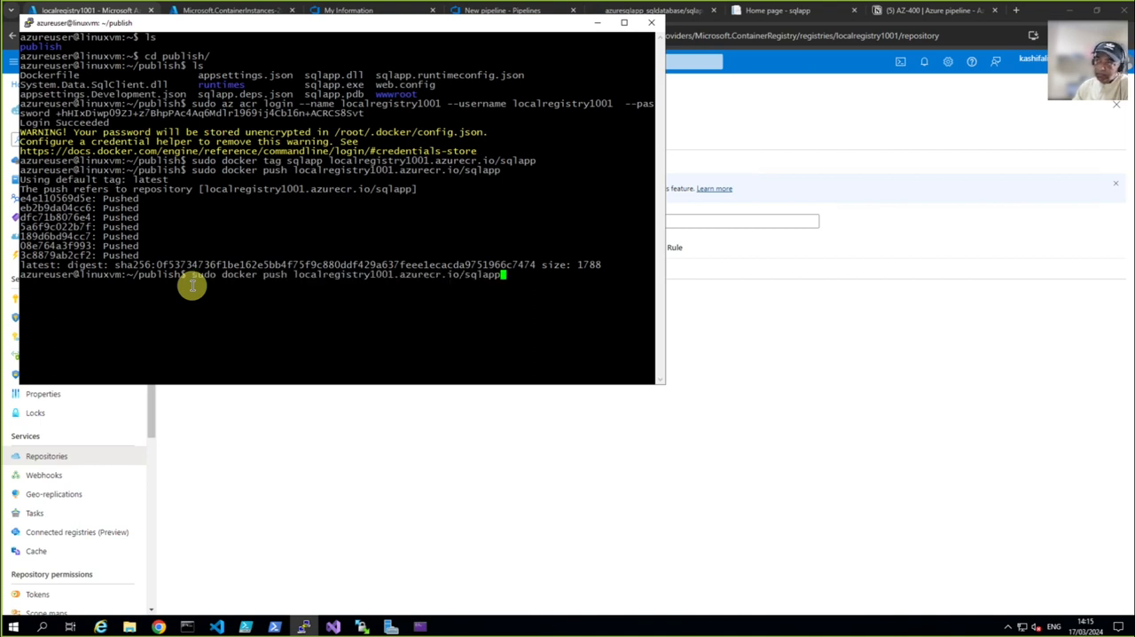
pyautogui.press('Return')
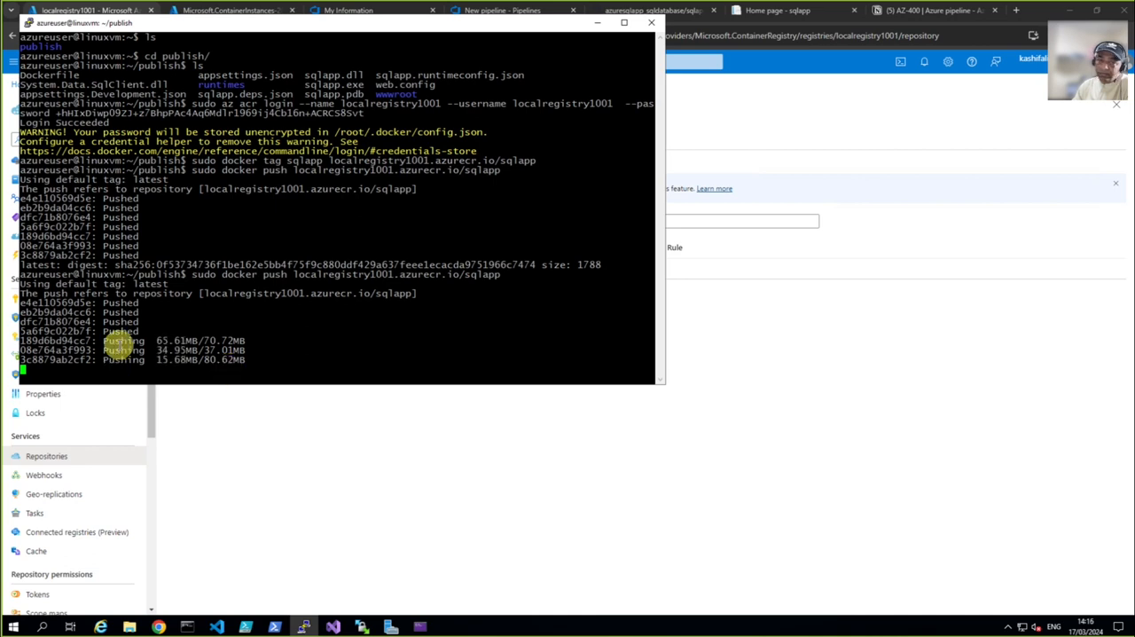
pyautogui.click(159, 626)
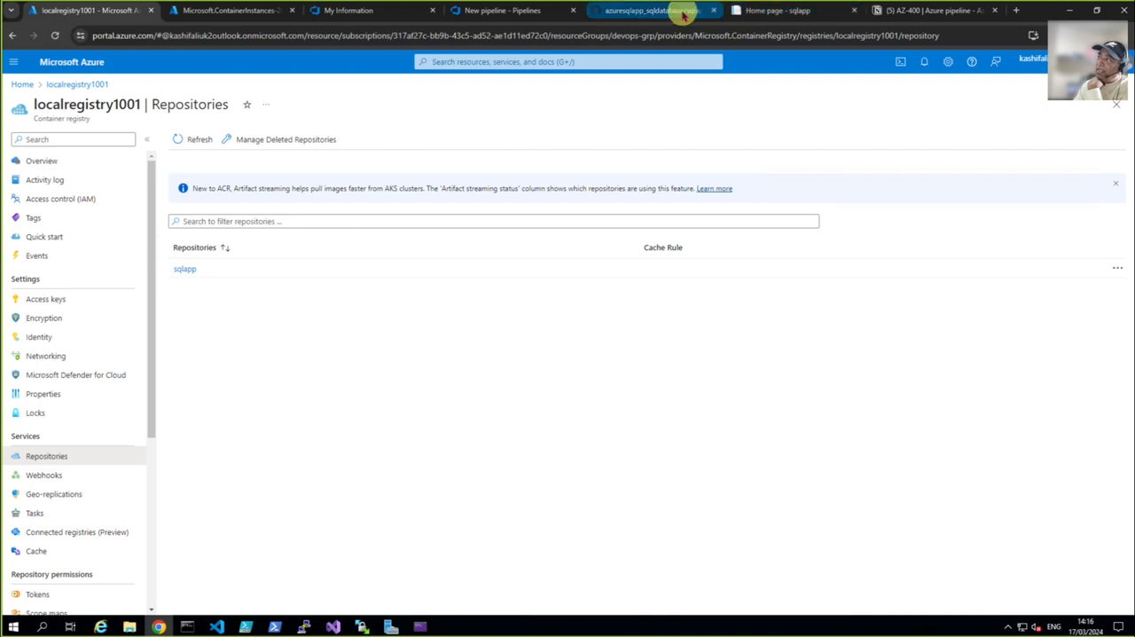
# Review the Notion notes on Azure pipeline and Azure Container Registry down to the Docker build item
pyautogui.click(909, 13)
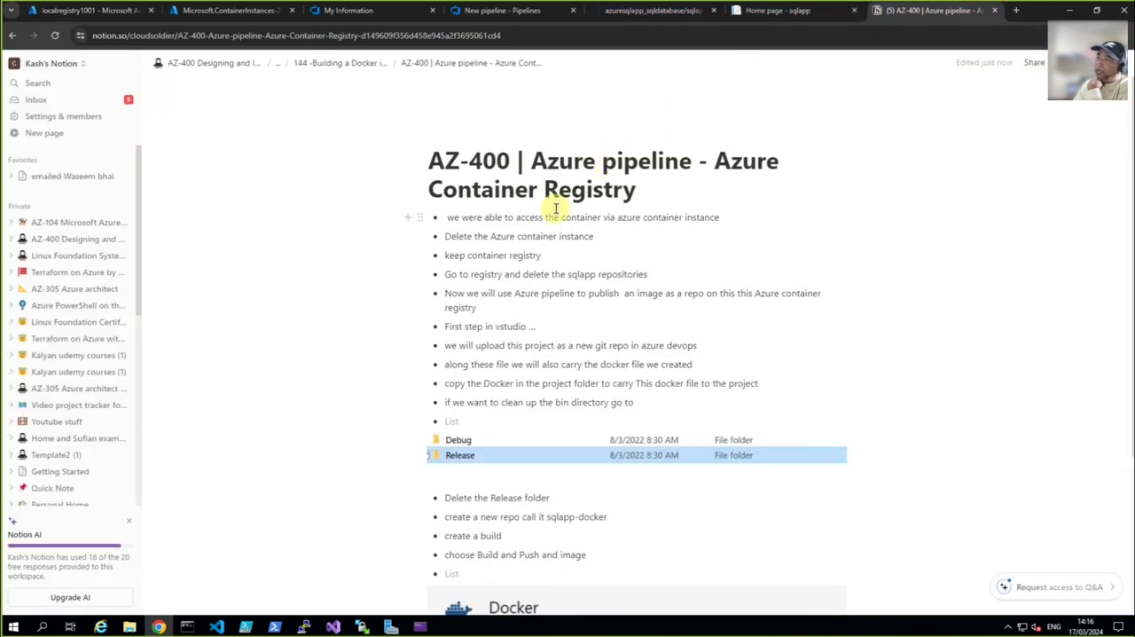
pyautogui.scroll(-2, 578, 359)
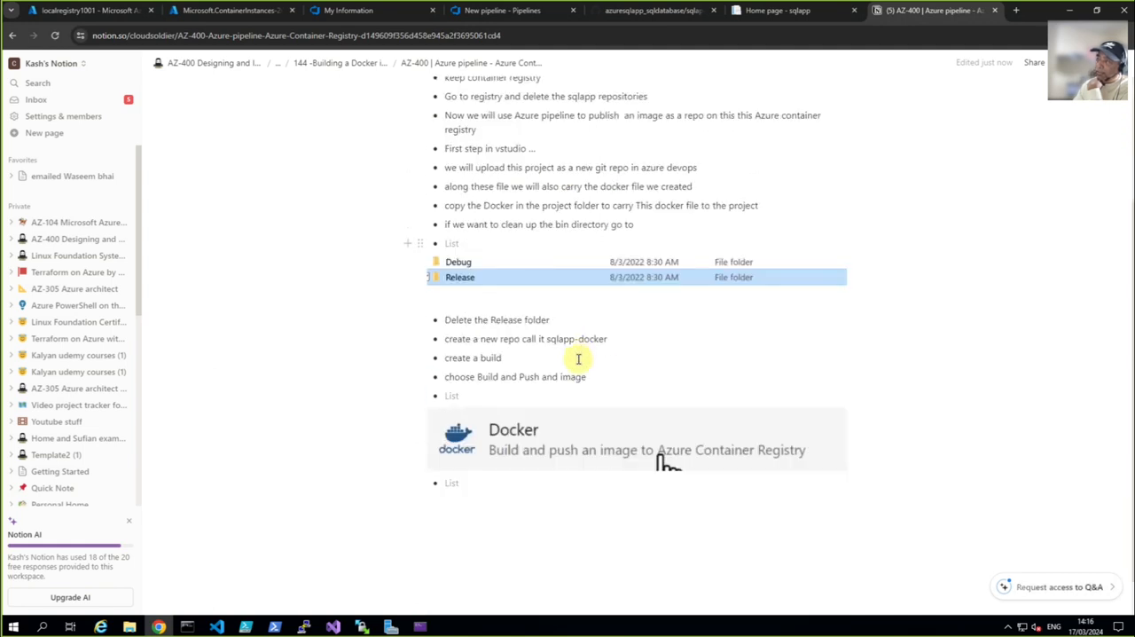
pyautogui.scroll(2, 578, 358)
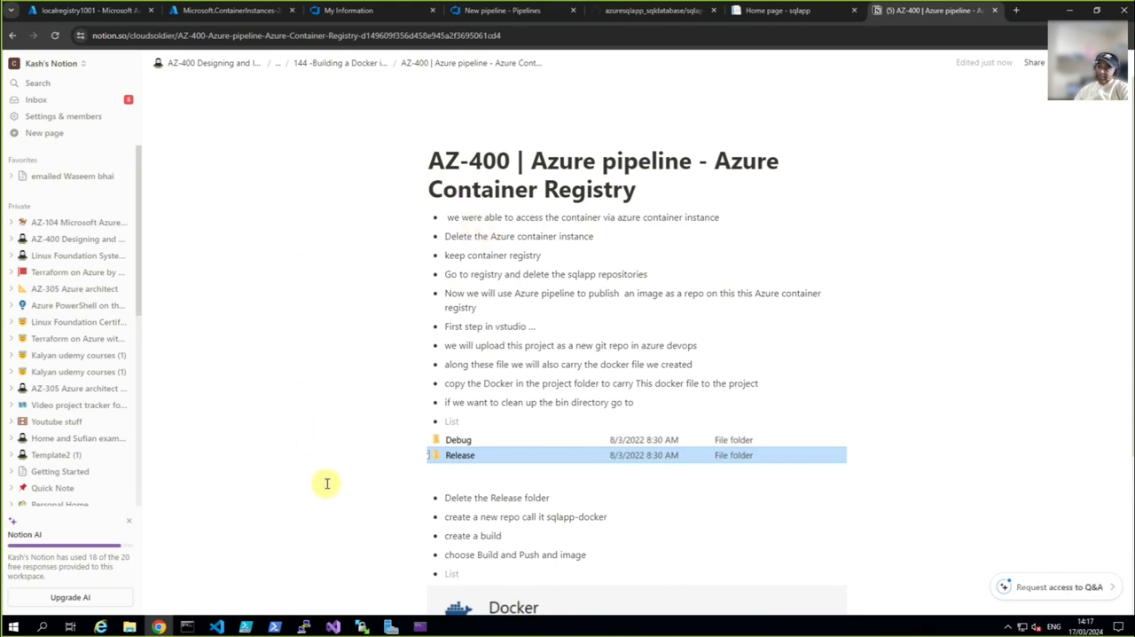
# Switch to Visual Studio, run sqlapp to view its product page in the browser, and stop debugging
pyautogui.click(333, 626)
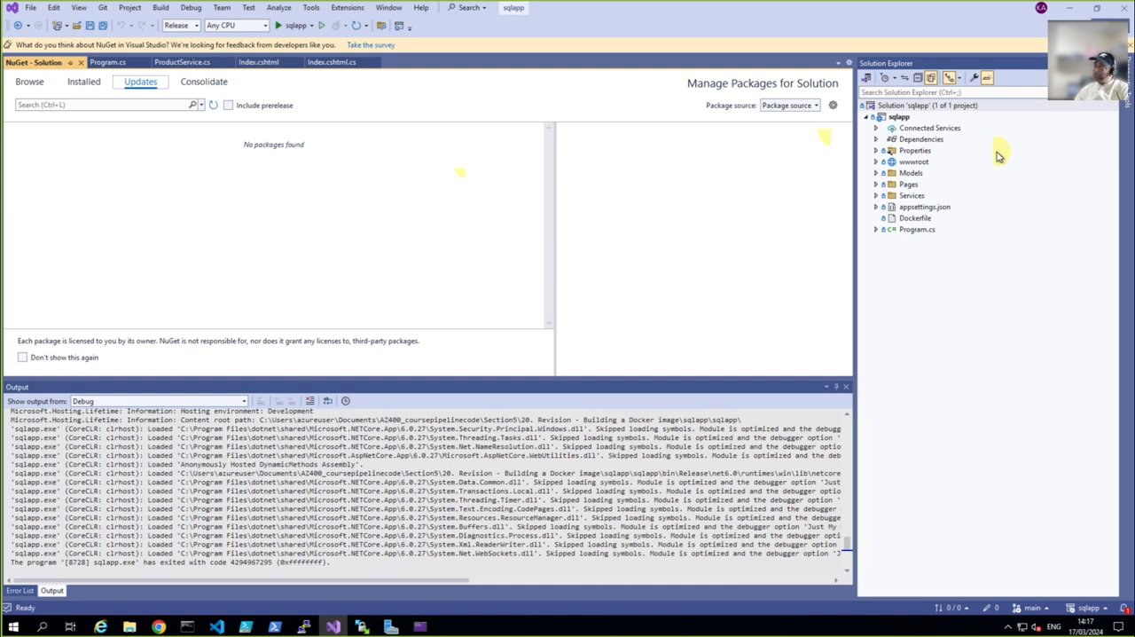
pyautogui.click(289, 27)
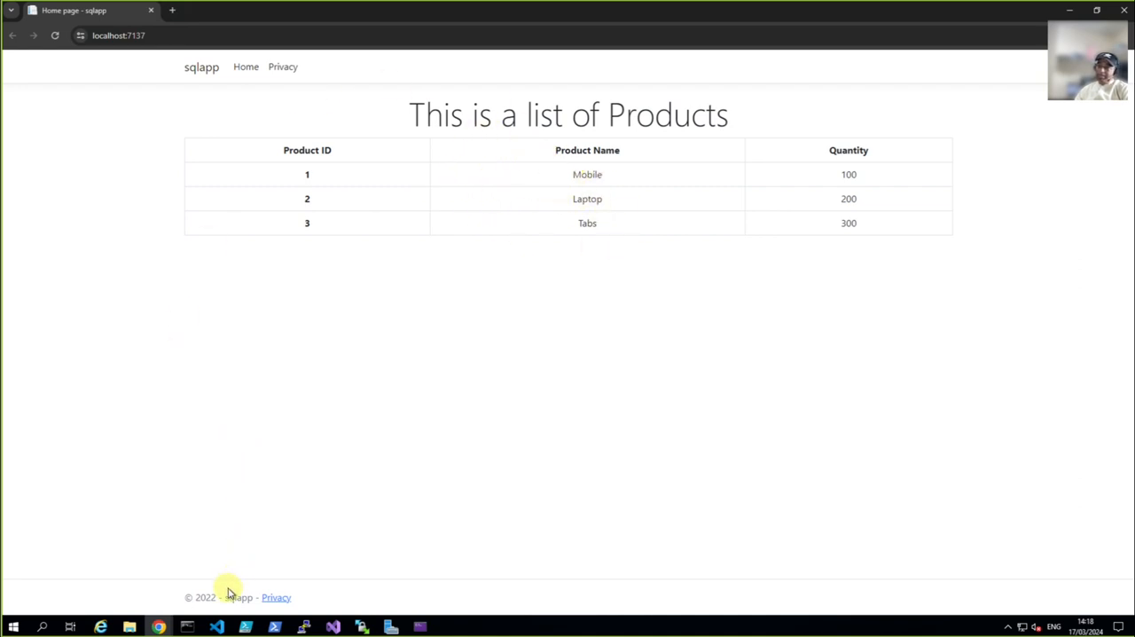
pyautogui.click(332, 624)
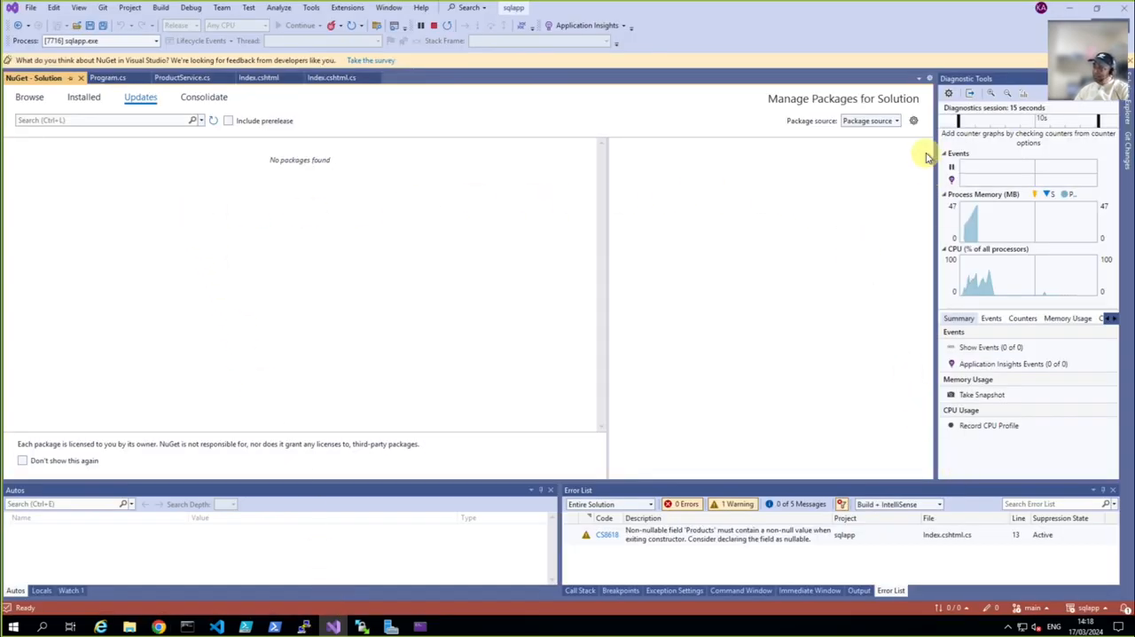
pyautogui.click(433, 26)
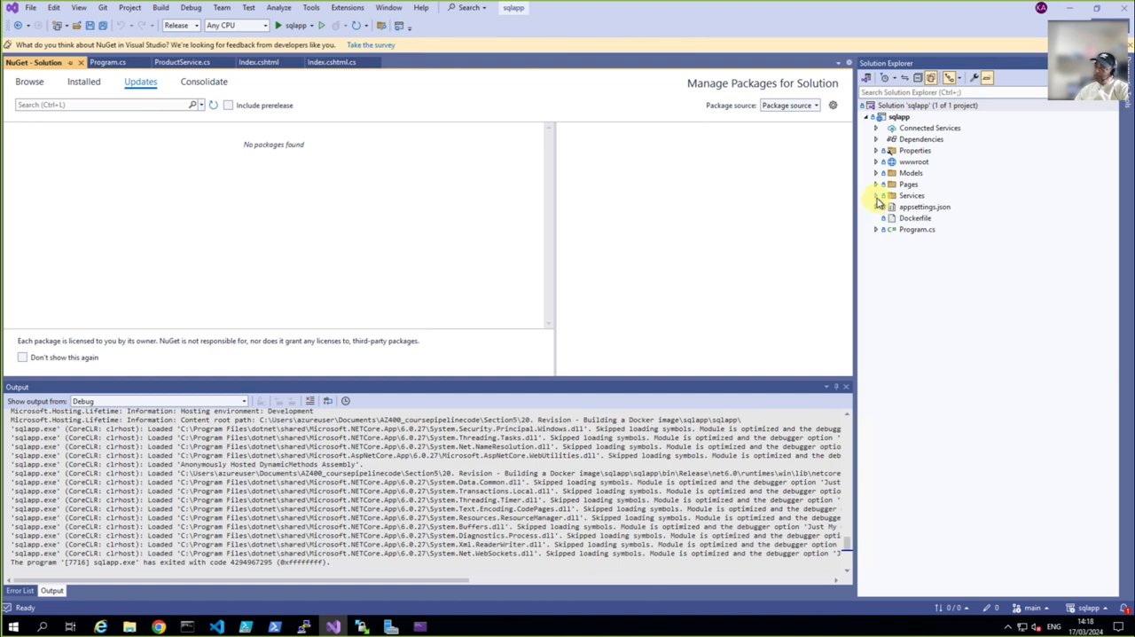
# Open ProductService.cs from the Services folder of the sqlapp project to examine its database connection
pyautogui.click(877, 199)
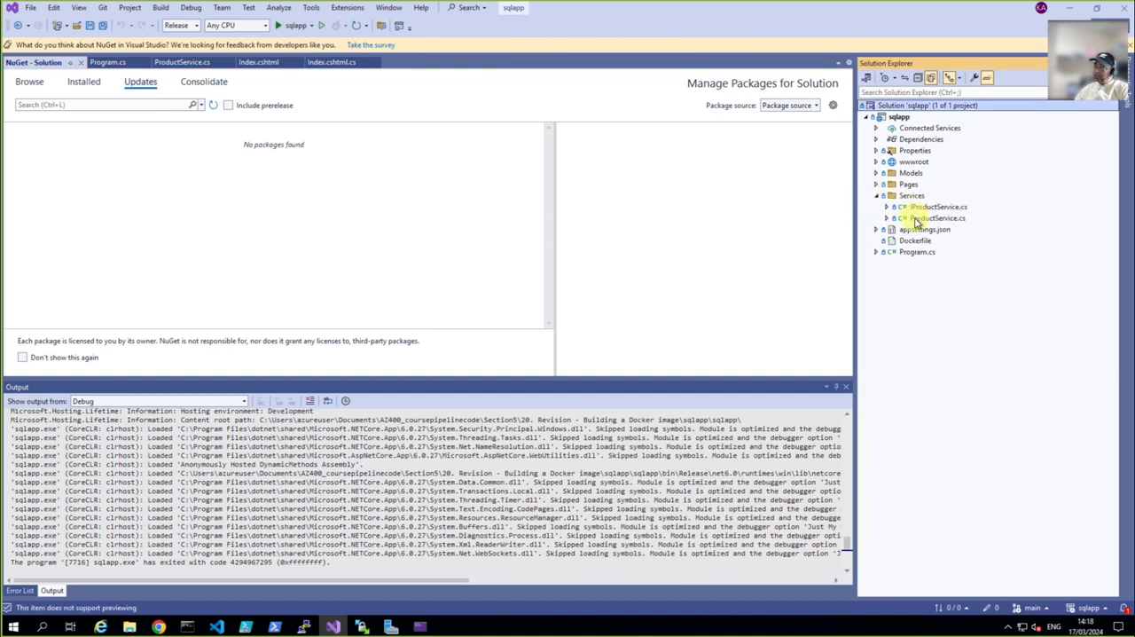
pyautogui.doubleClick(922, 218)
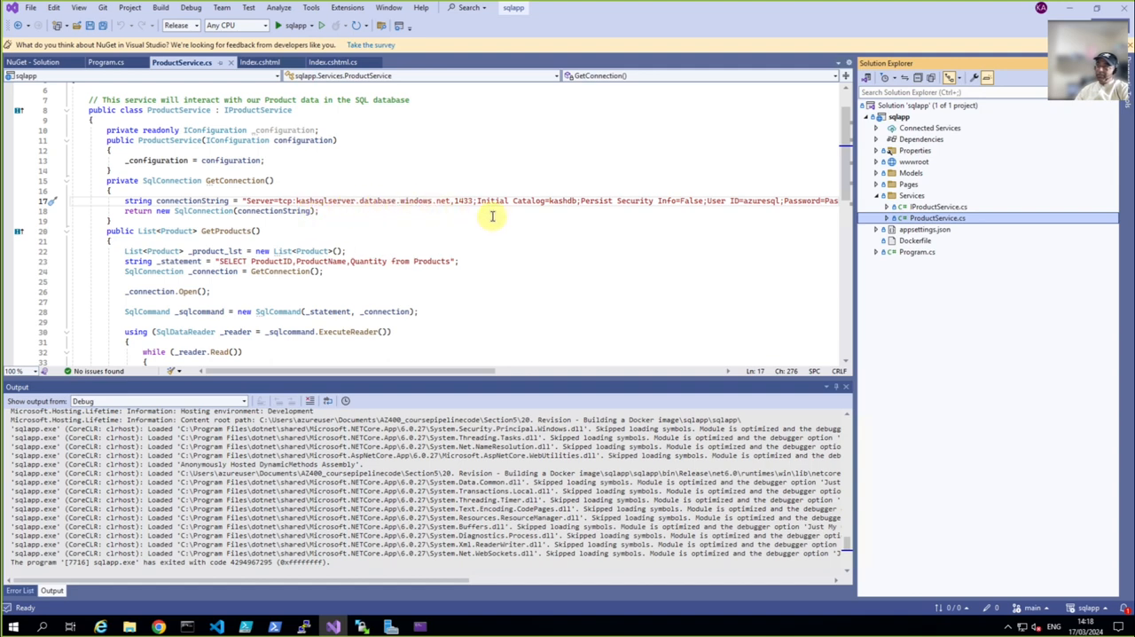
# Switch to the Azure portal in Chrome, search for "instanc" and open the Container instances list to check for remaining containers
pyautogui.click(154, 626)
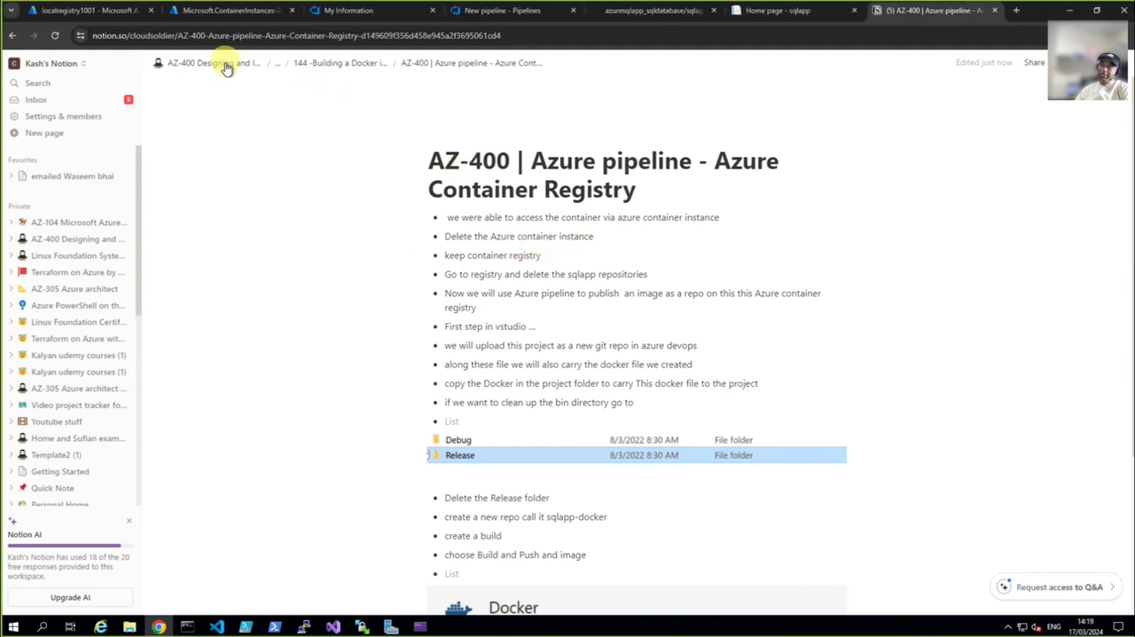
pyautogui.click(218, 18)
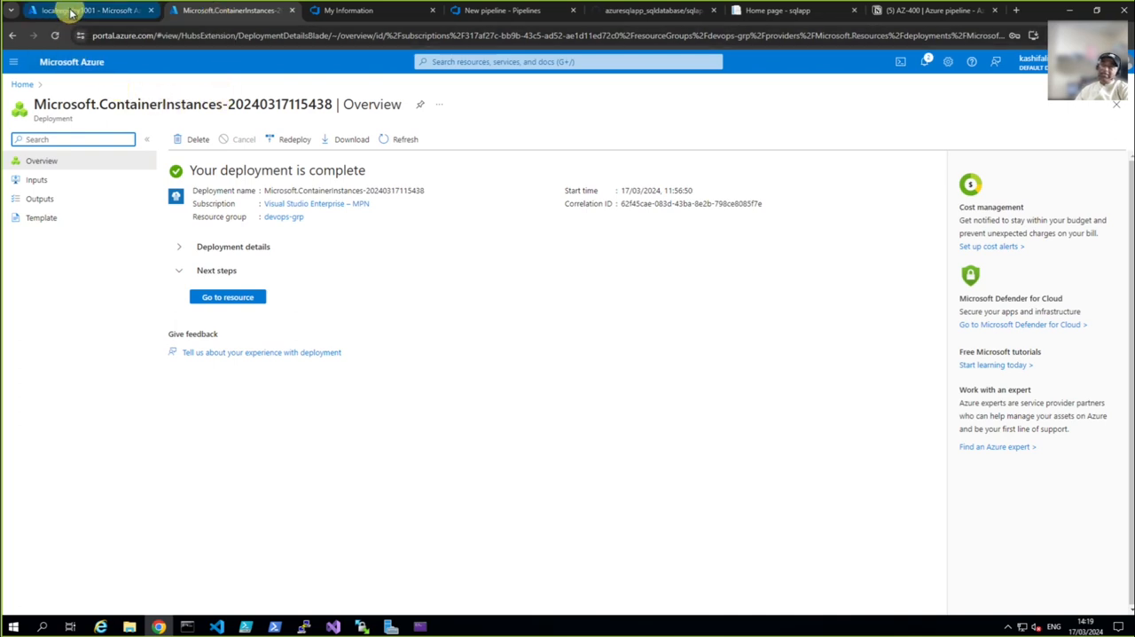
pyautogui.click(465, 63)
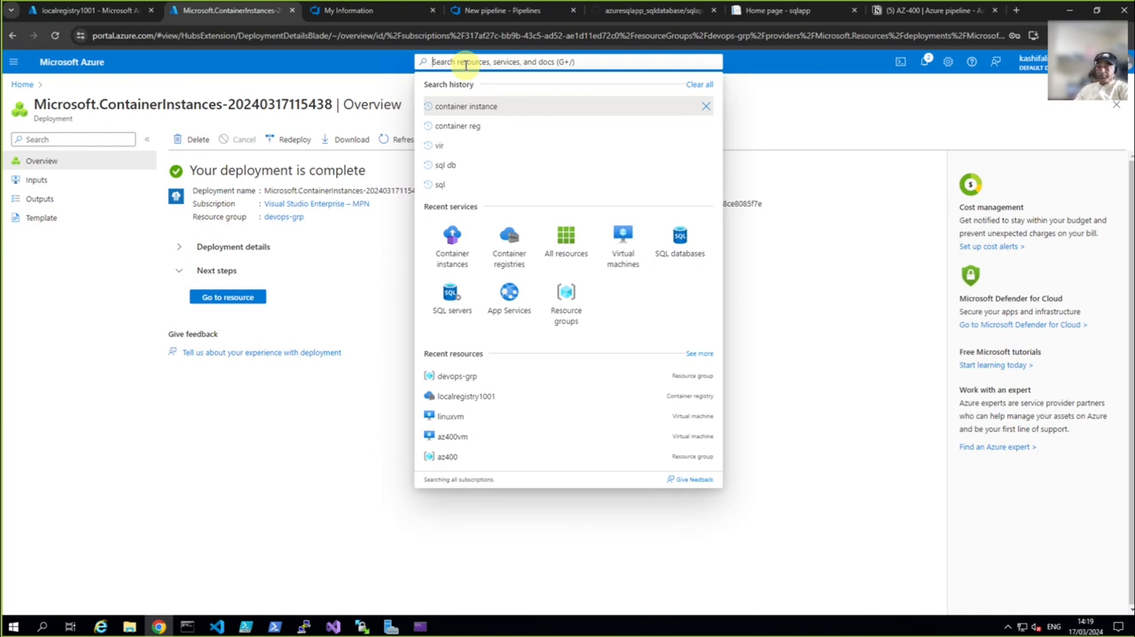
pyautogui.write('instanc')
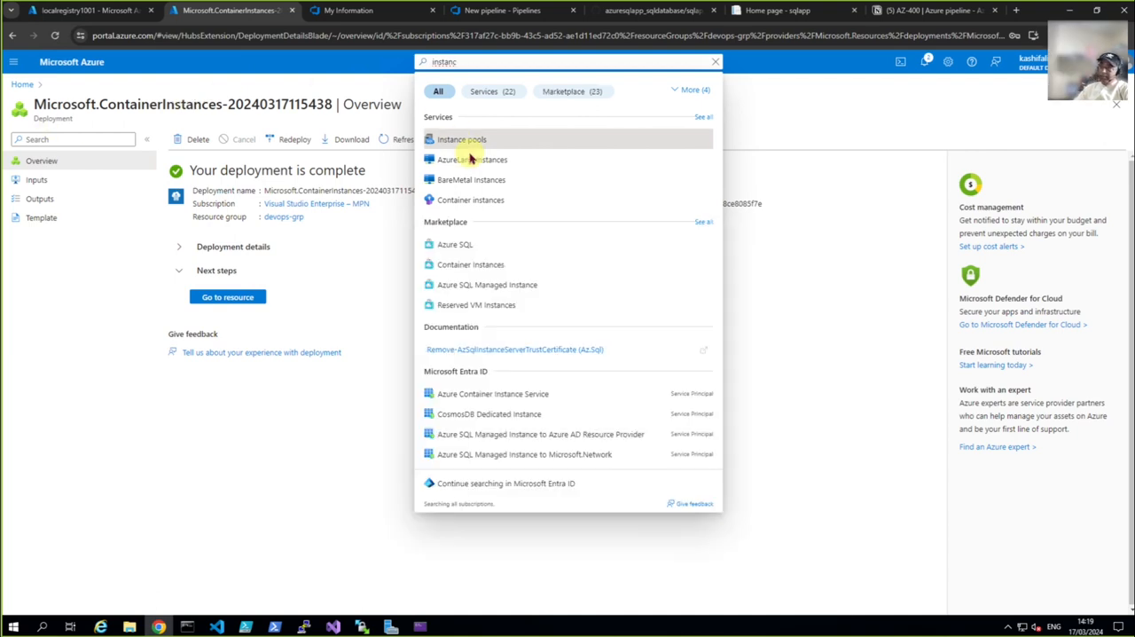
pyautogui.click(469, 204)
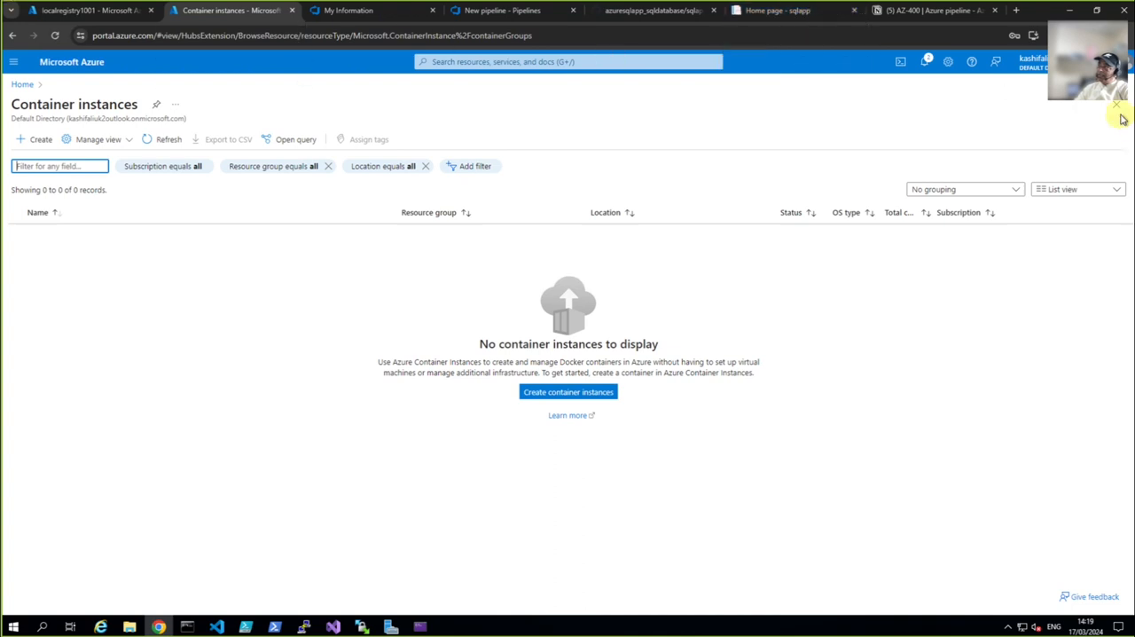
# Check the notes, then delete the sqlapp repository and all its images from the localregistry1001 container registry
pyautogui.click(929, 12)
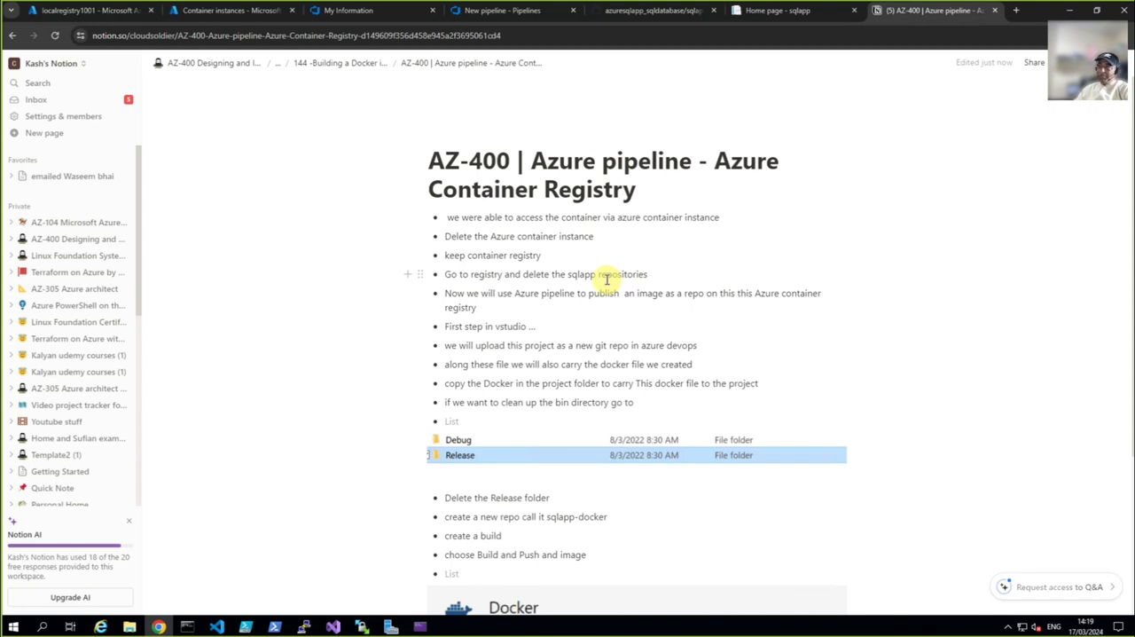
pyautogui.click(72, 12)
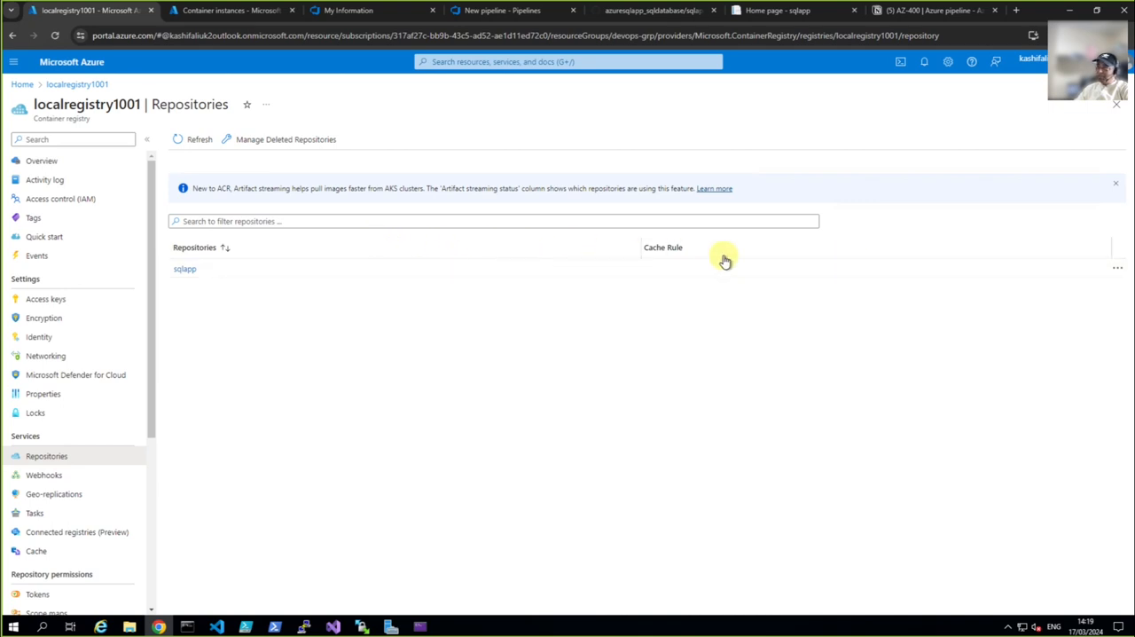
pyautogui.click(1116, 270)
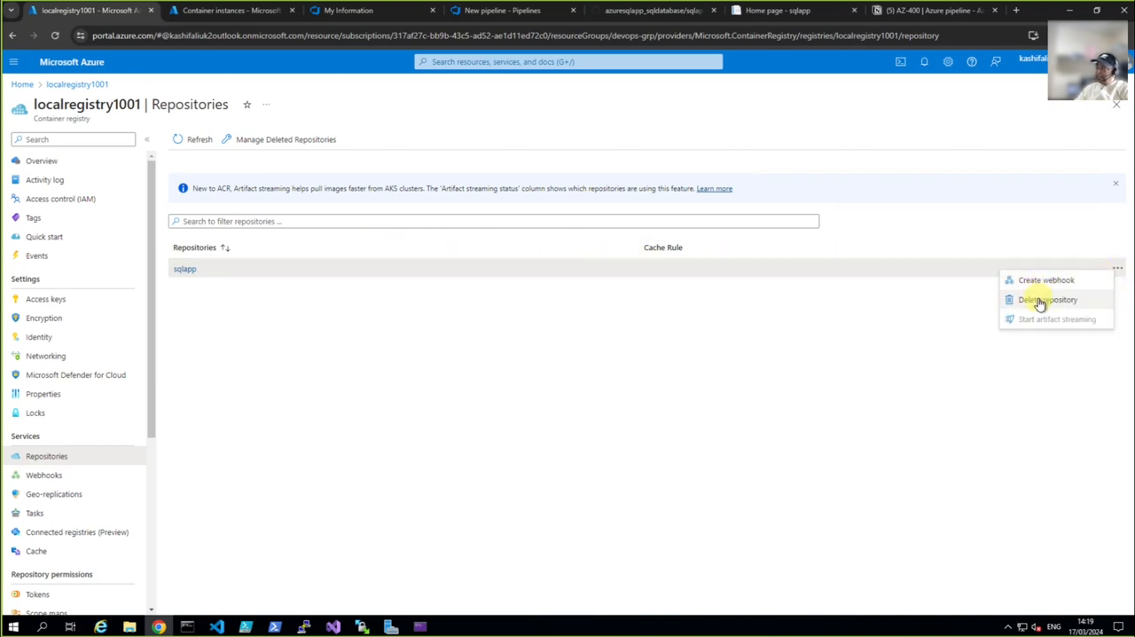
pyautogui.click(1041, 302)
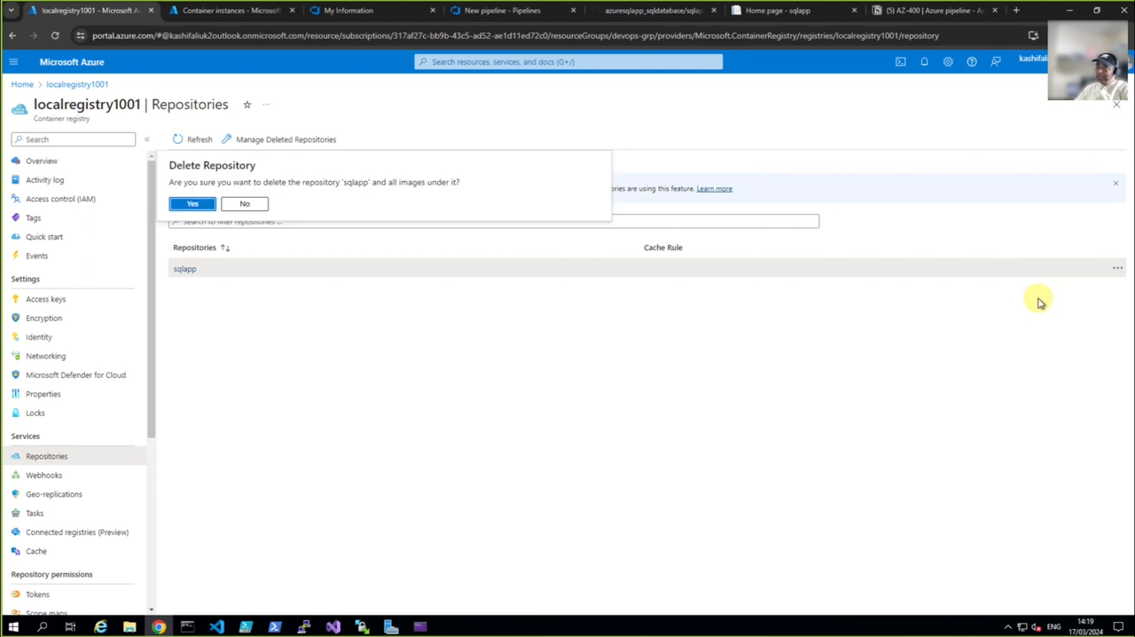
pyautogui.click(194, 213)
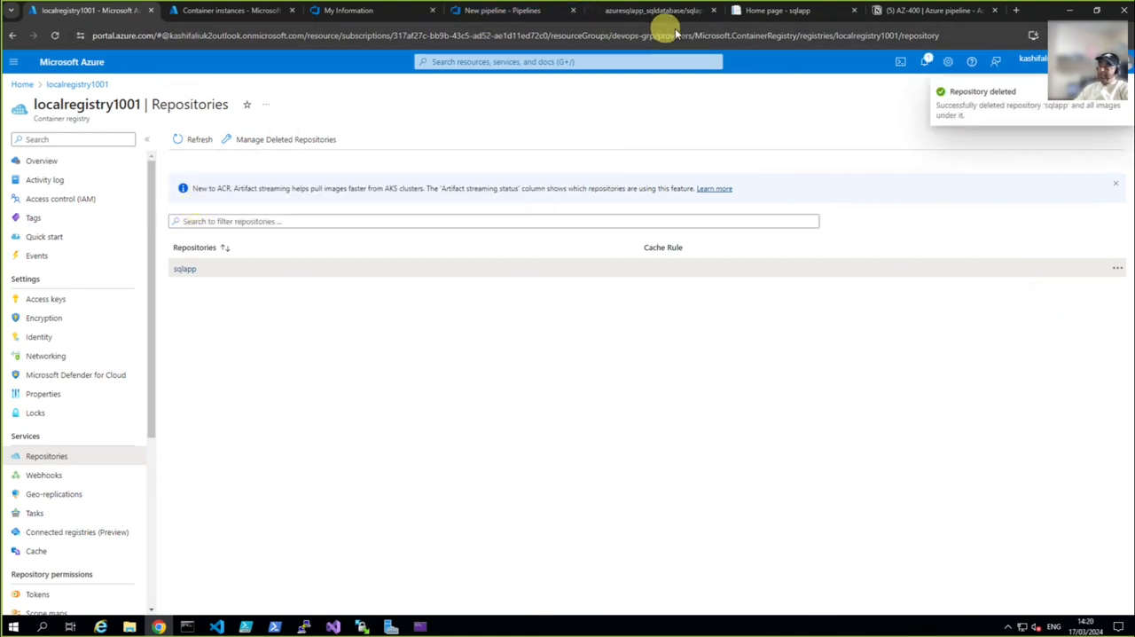
# Check the next items in the Notion notes and switch back to the sqlapp solution in Visual Studio
pyautogui.click(899, 10)
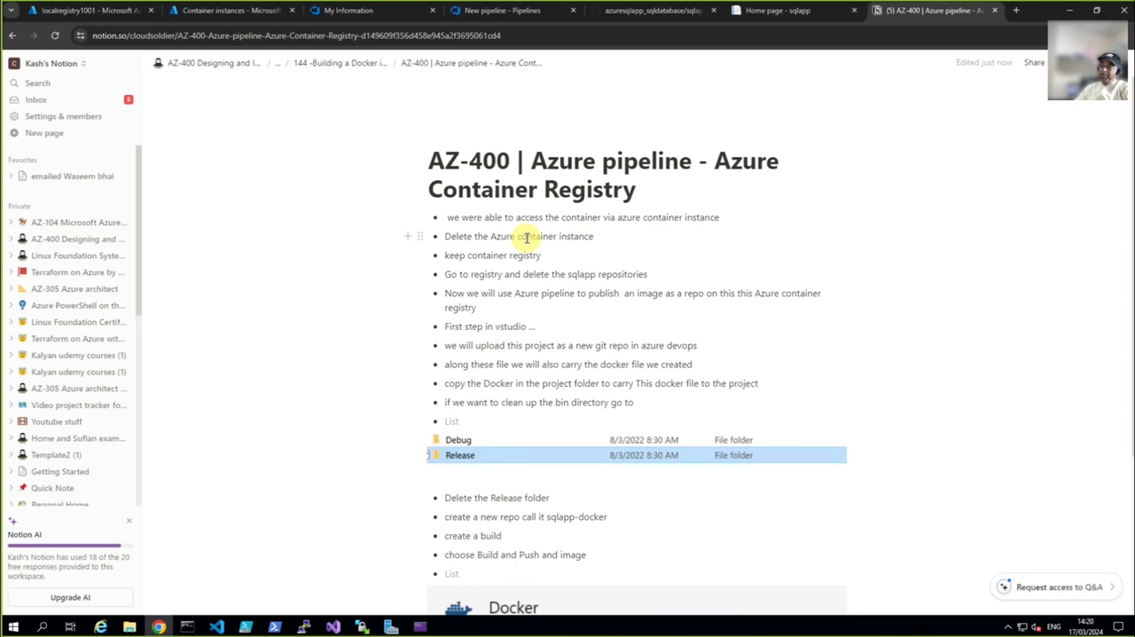
pyautogui.click(332, 627)
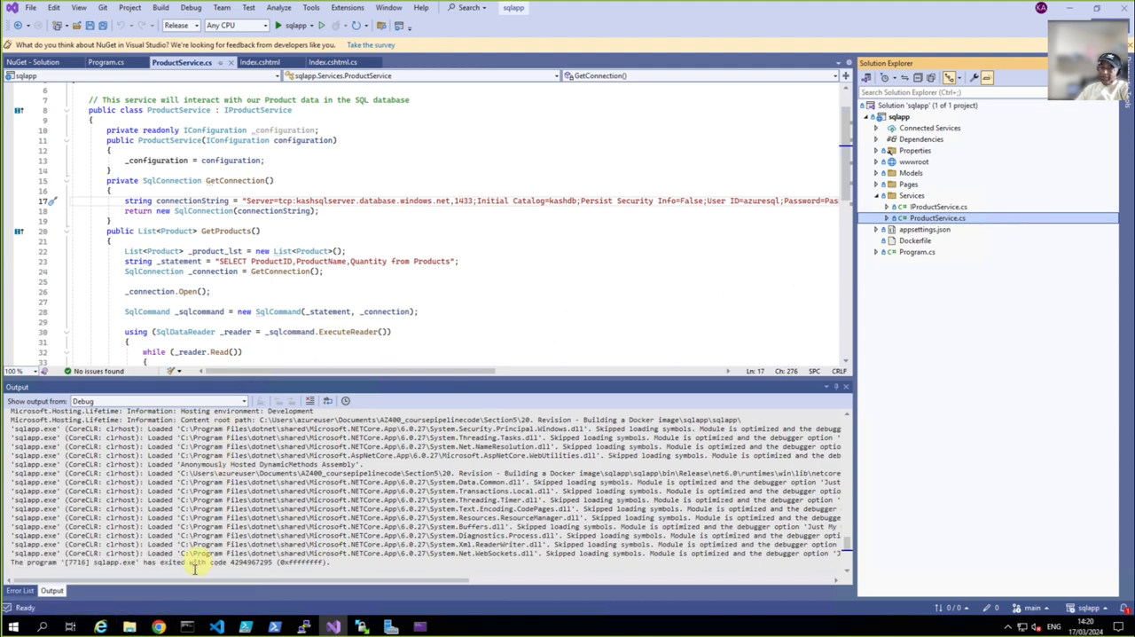
# Open the sqlapp solution's folder in File Explorer and browse into the project's bin folder
pyautogui.rightClick(912, 107)
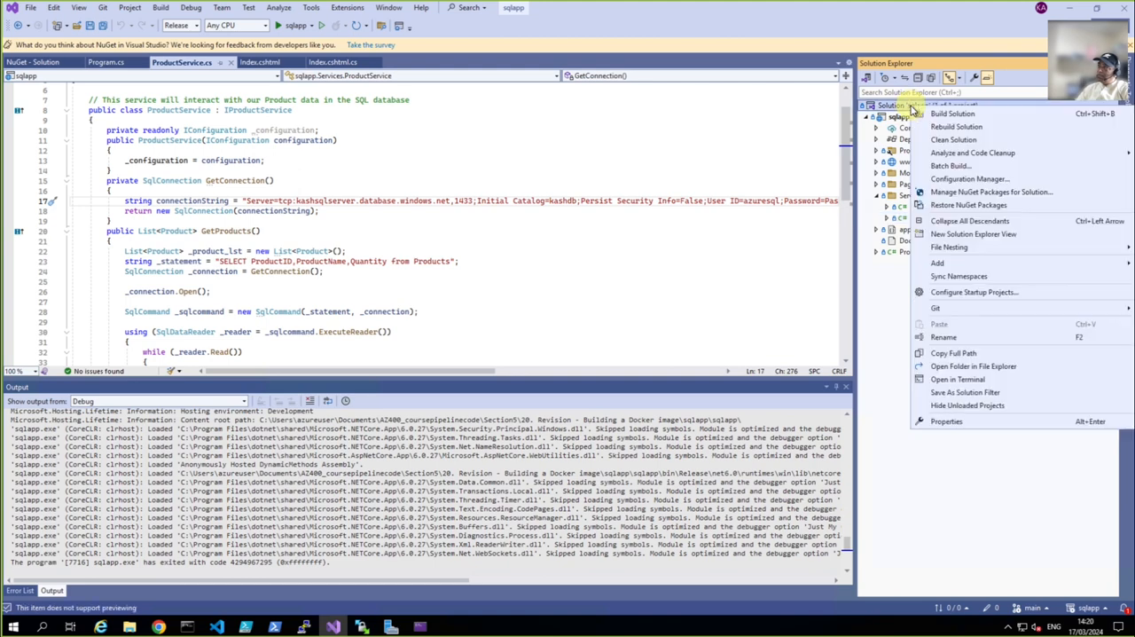
pyautogui.click(959, 367)
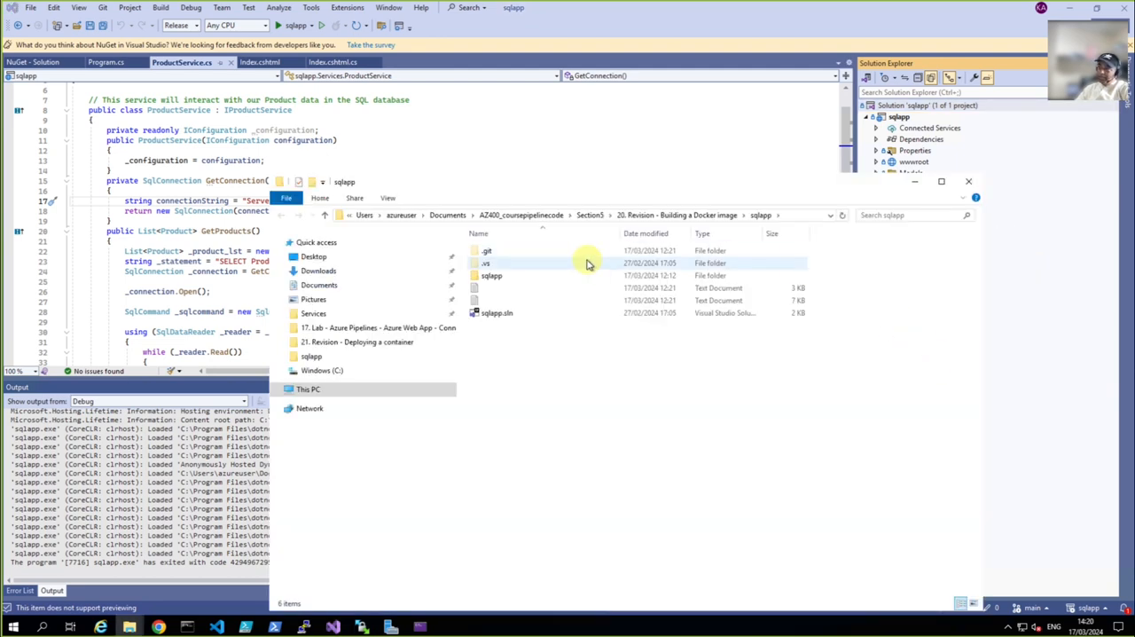
pyautogui.doubleClick(498, 277)
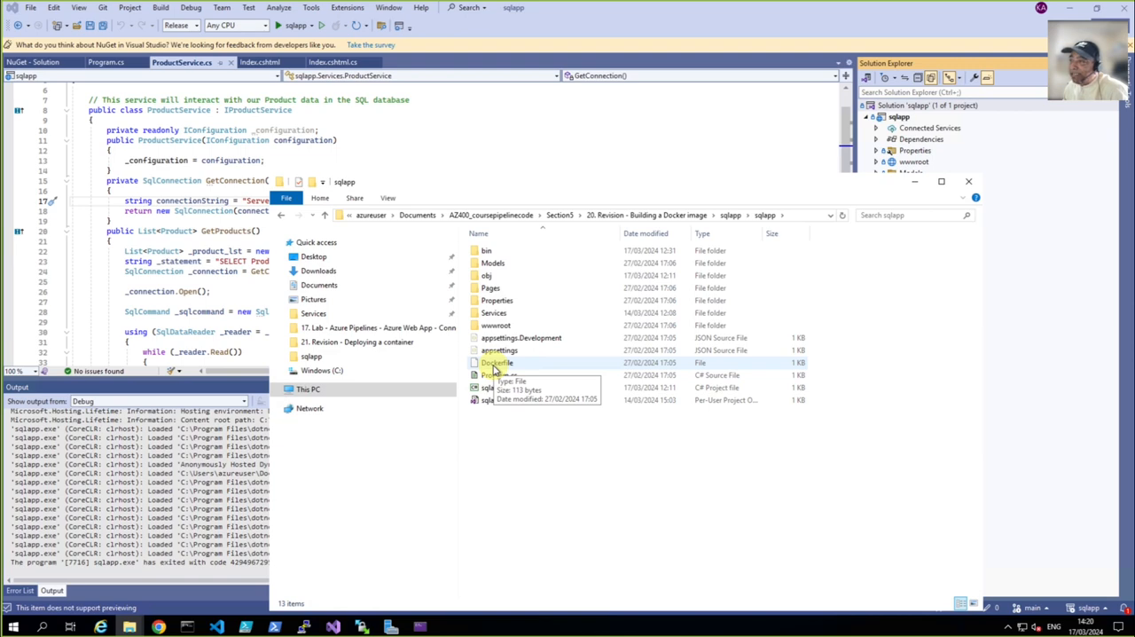
pyautogui.doubleClick(486, 252)
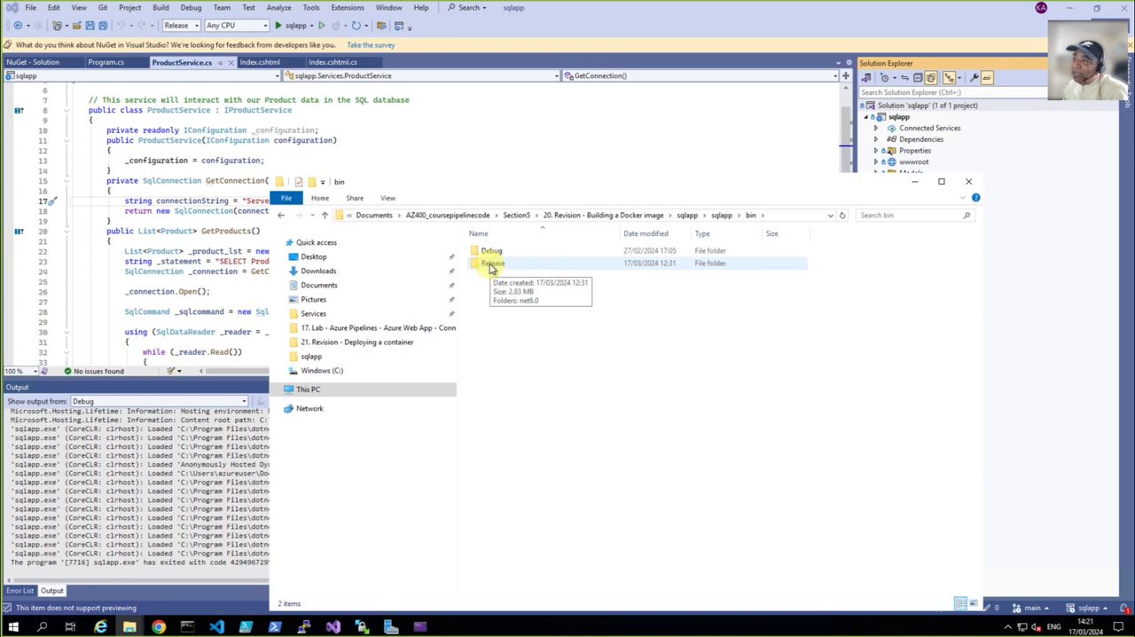
# Delete the Release folder from the sqlapp project's bin folder
pyautogui.rightClick(491, 267)
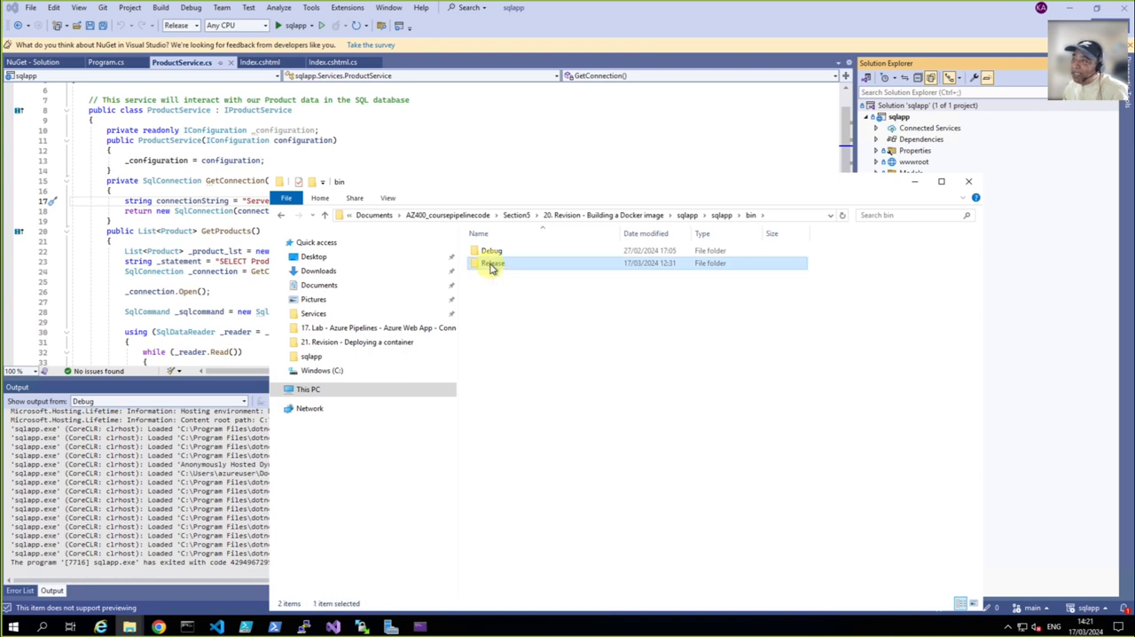
pyautogui.click(482, 268)
pyautogui.doubleClick(481, 268)
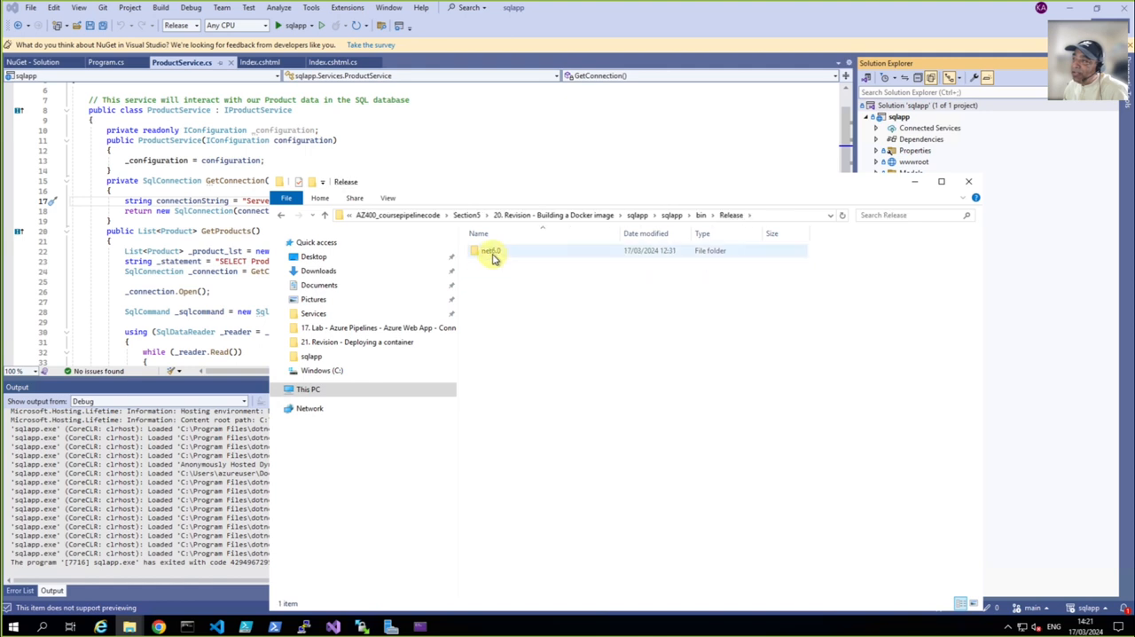
pyautogui.click(674, 217)
pyautogui.doubleClick(494, 253)
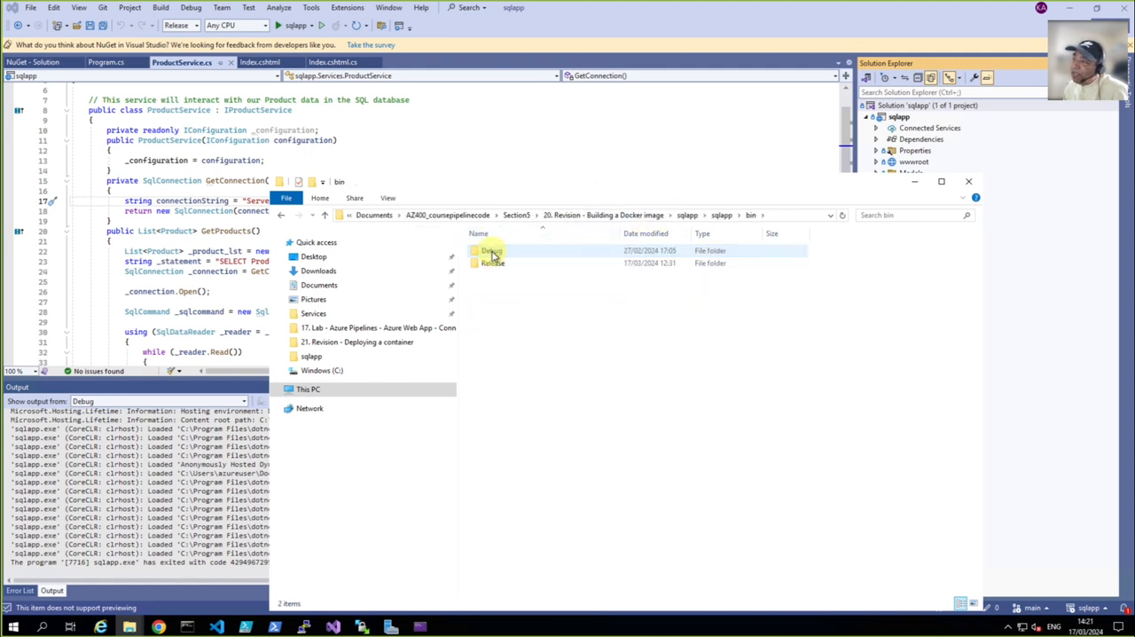
pyautogui.rightClick(495, 264)
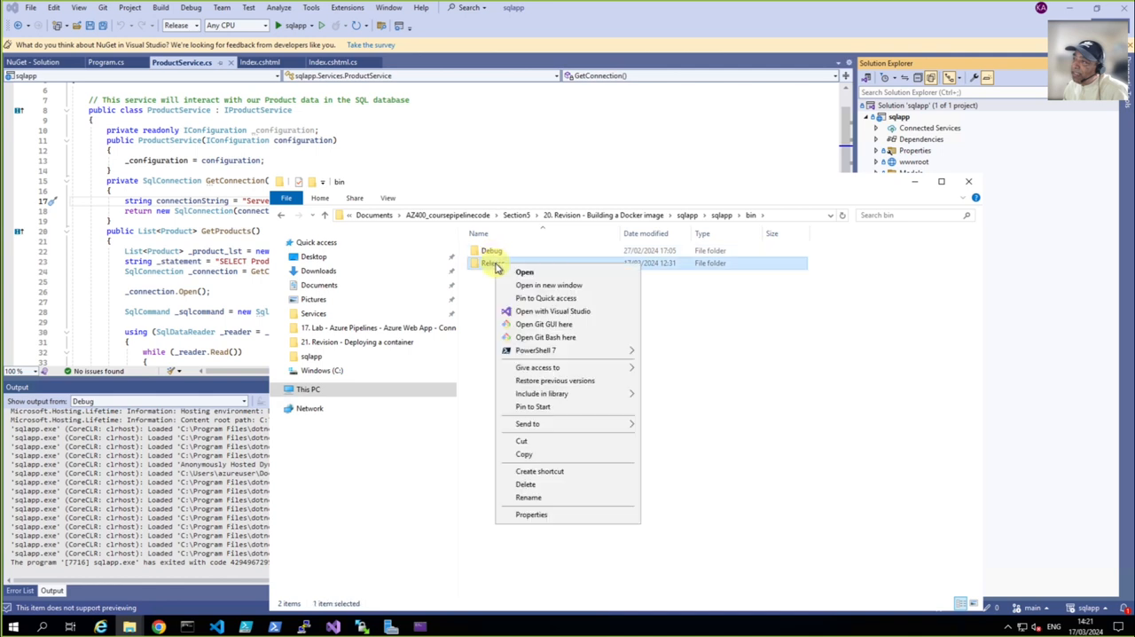
pyautogui.click(543, 486)
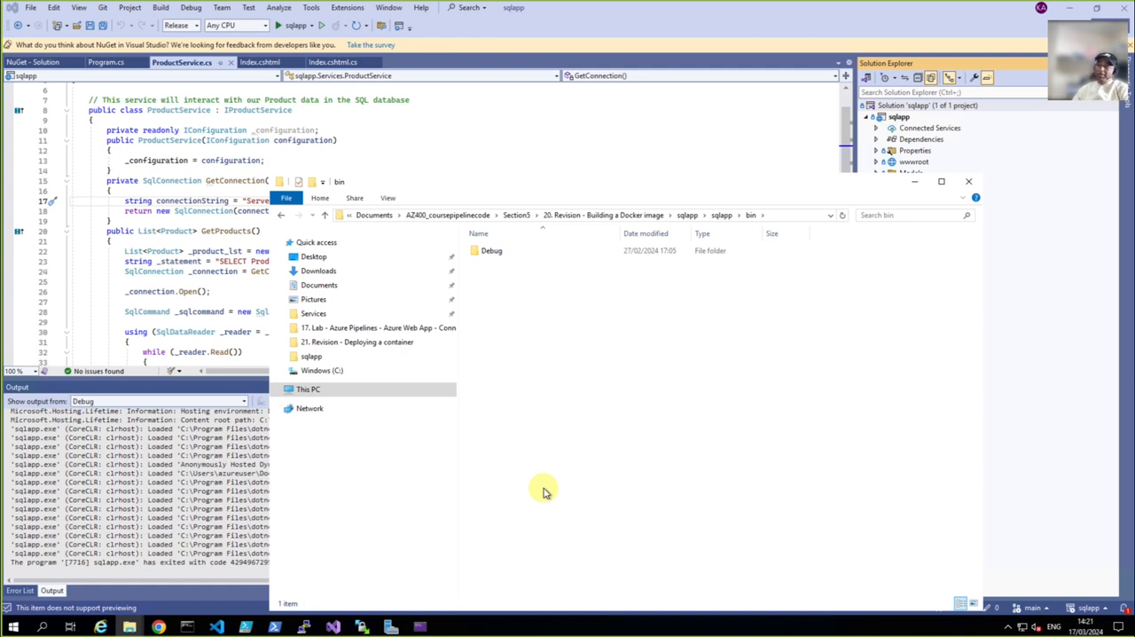
# Return to Visual Studio and remove the origin remote from the sqlapp Git repository settings
pyautogui.click(627, 113)
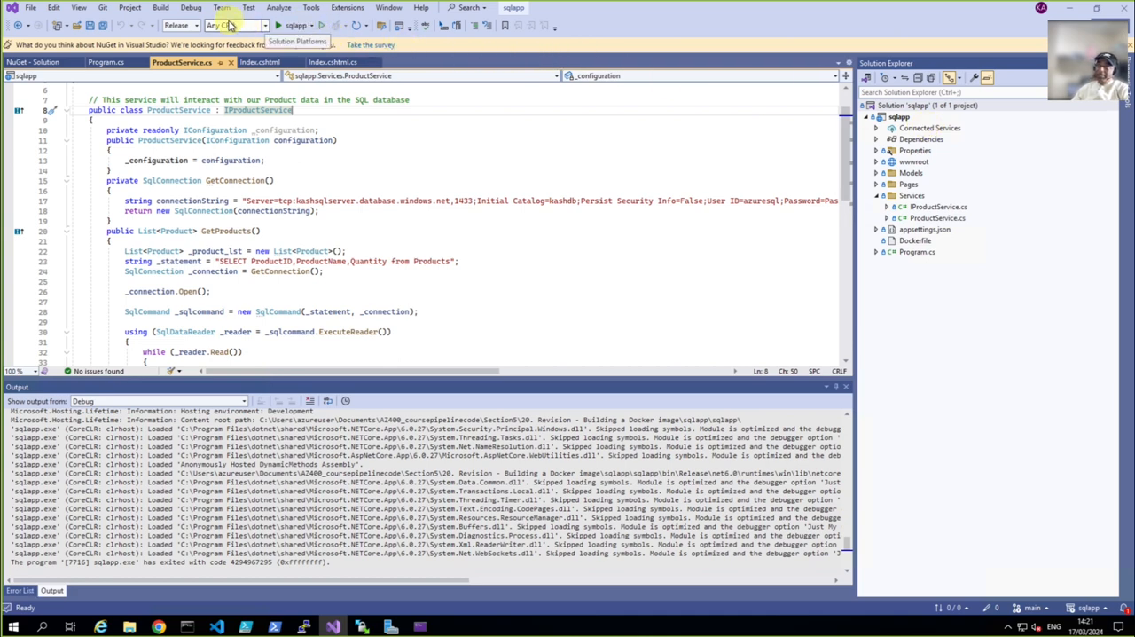
pyautogui.click(105, 9)
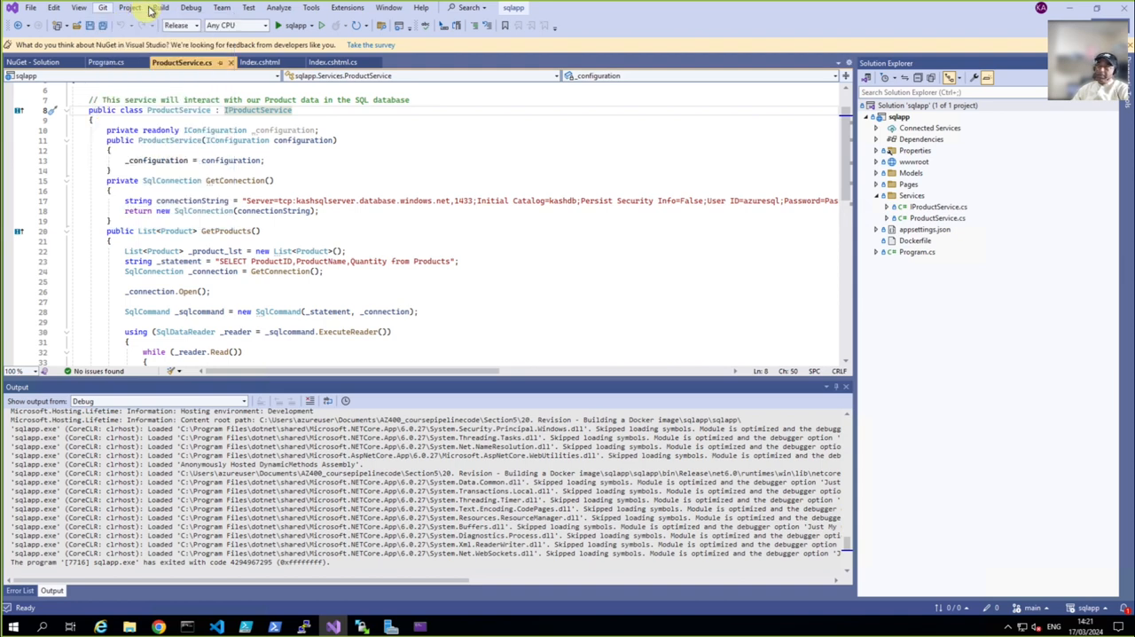
pyautogui.click(130, 8)
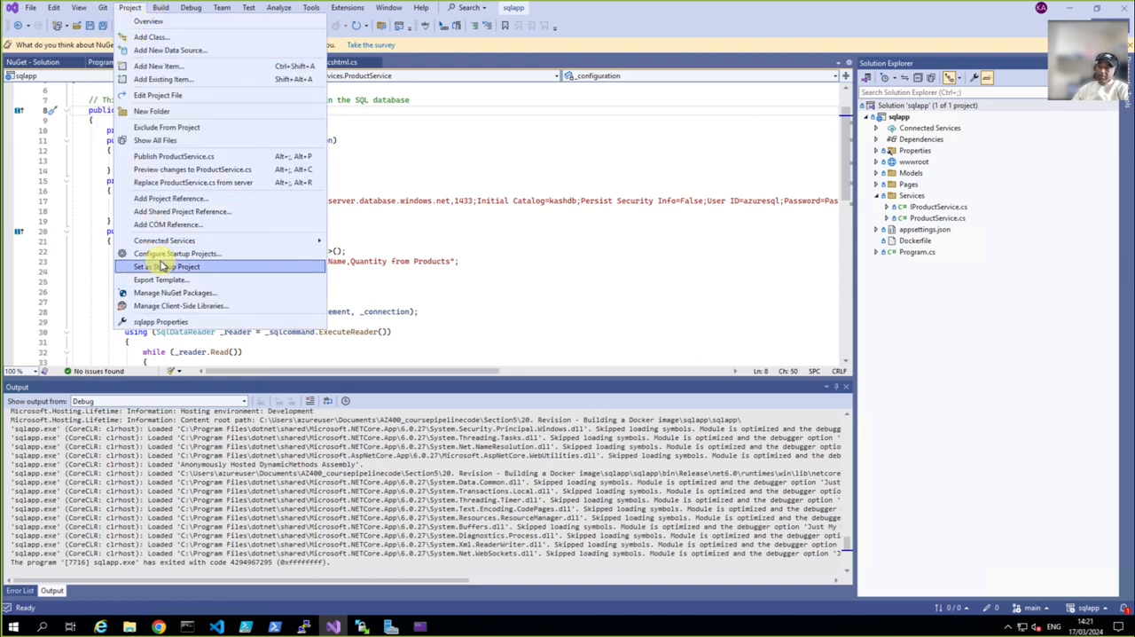
pyautogui.click(131, 8)
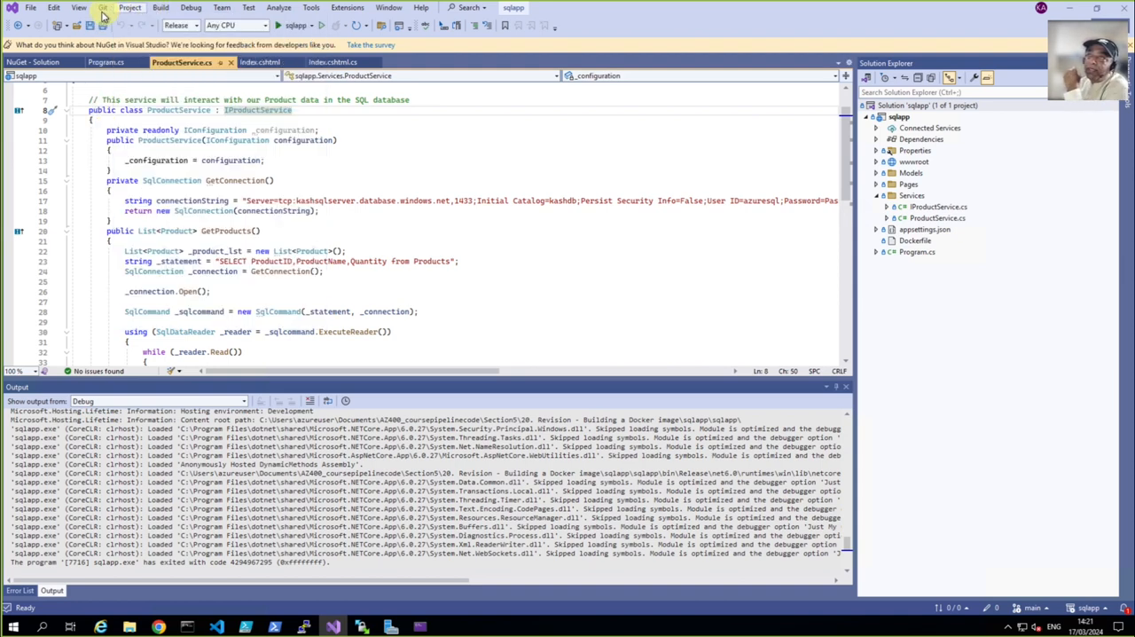
pyautogui.click(102, 8)
pyautogui.moveTo(118, 35)
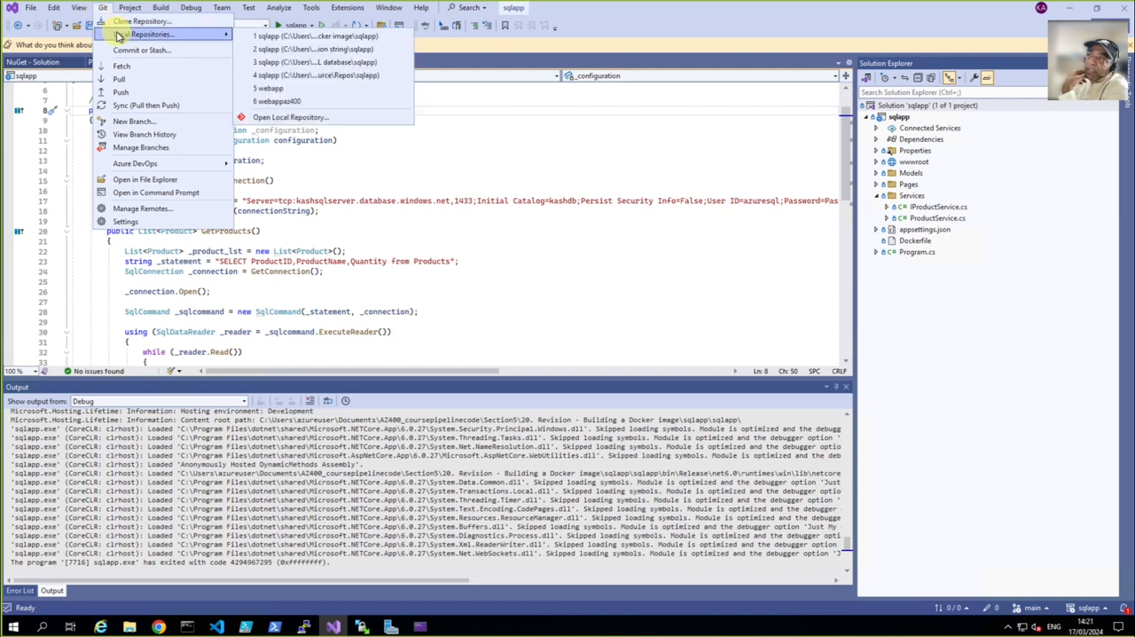
pyautogui.click(125, 211)
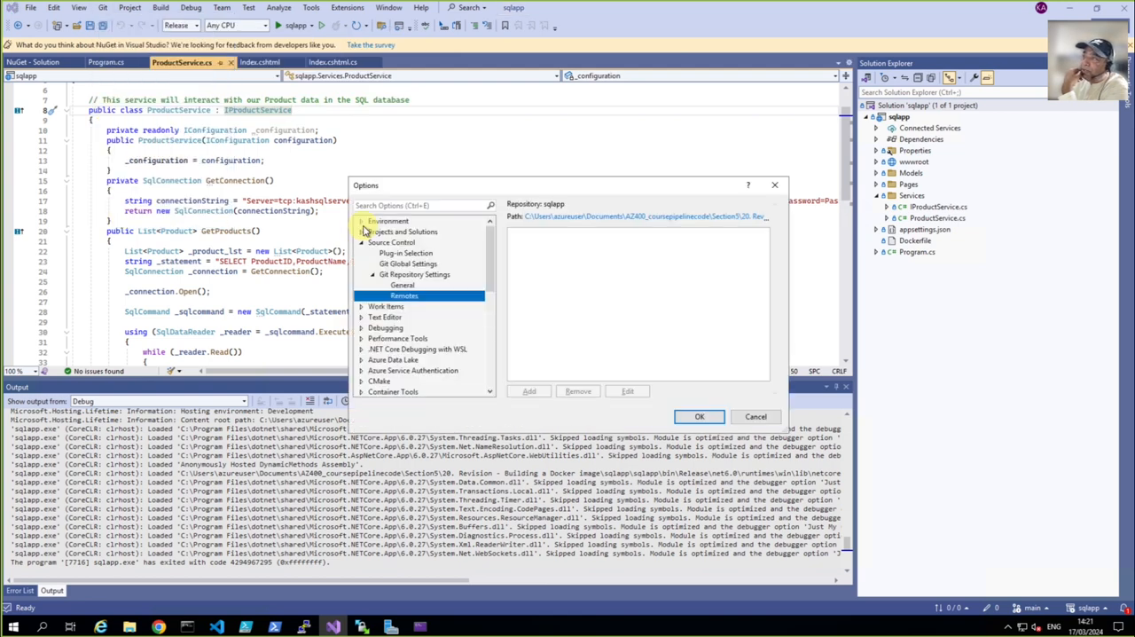
pyautogui.click(545, 251)
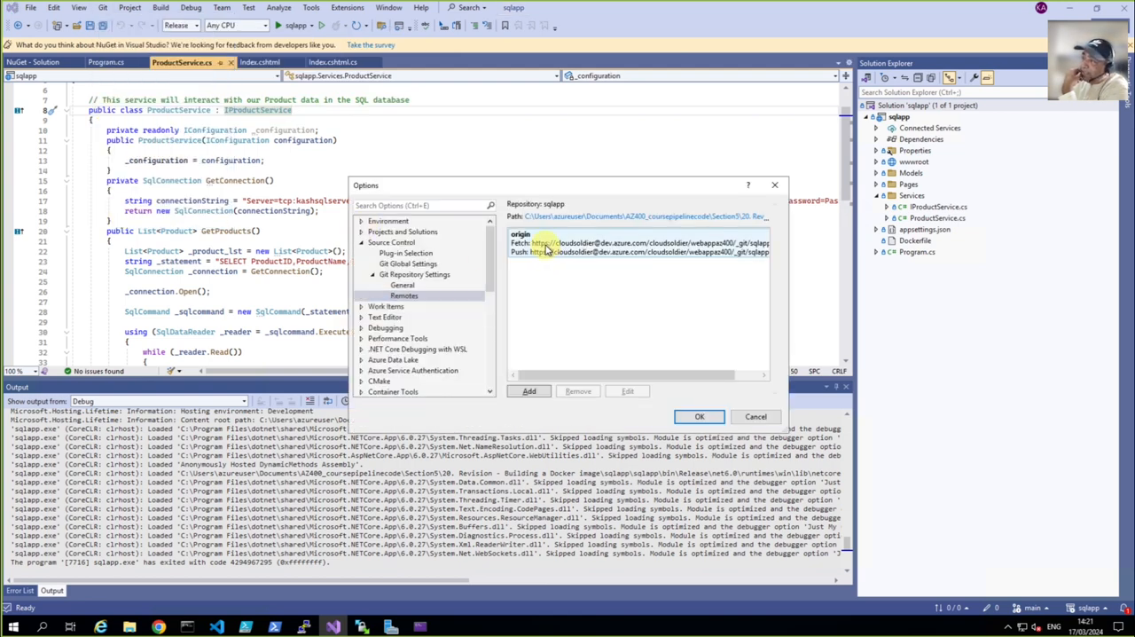
pyautogui.click(573, 393)
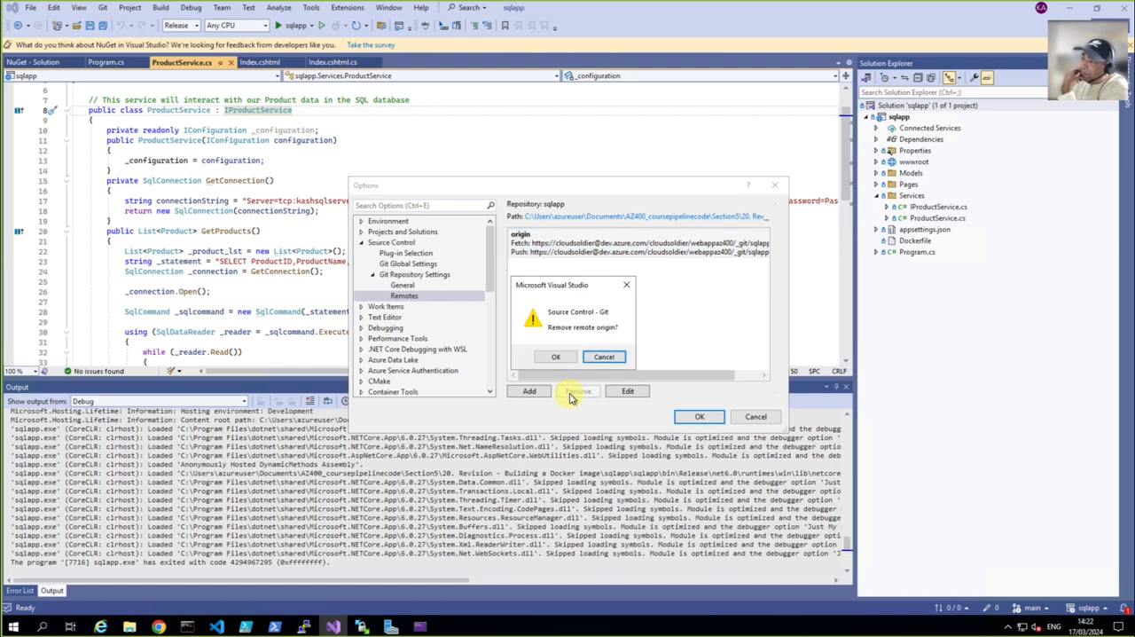
pyautogui.click(552, 357)
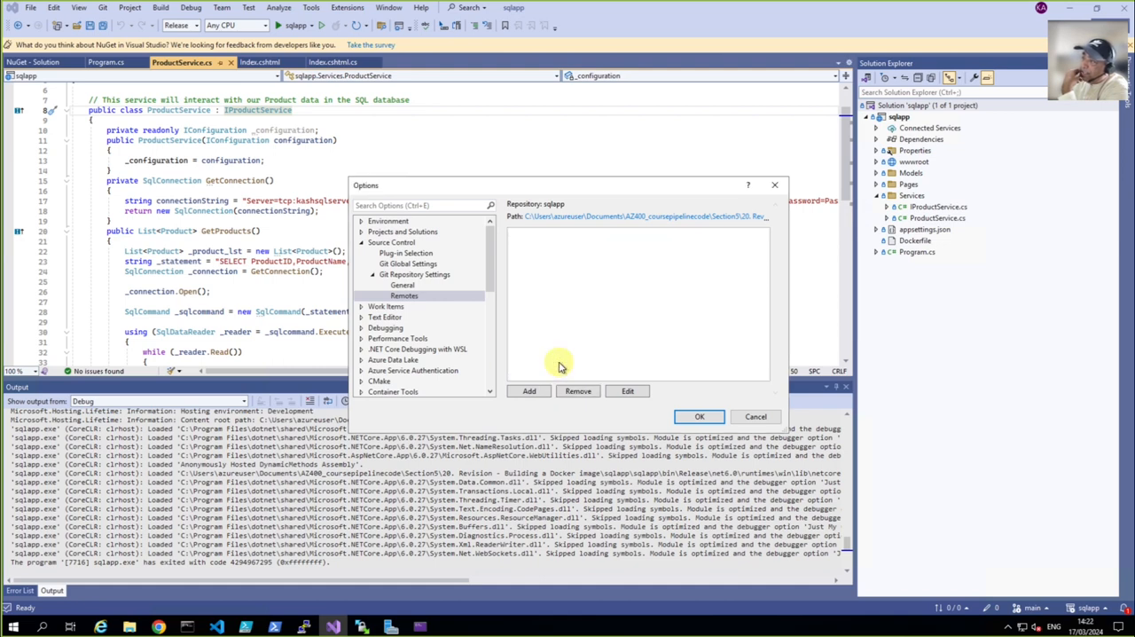
pyautogui.click(692, 419)
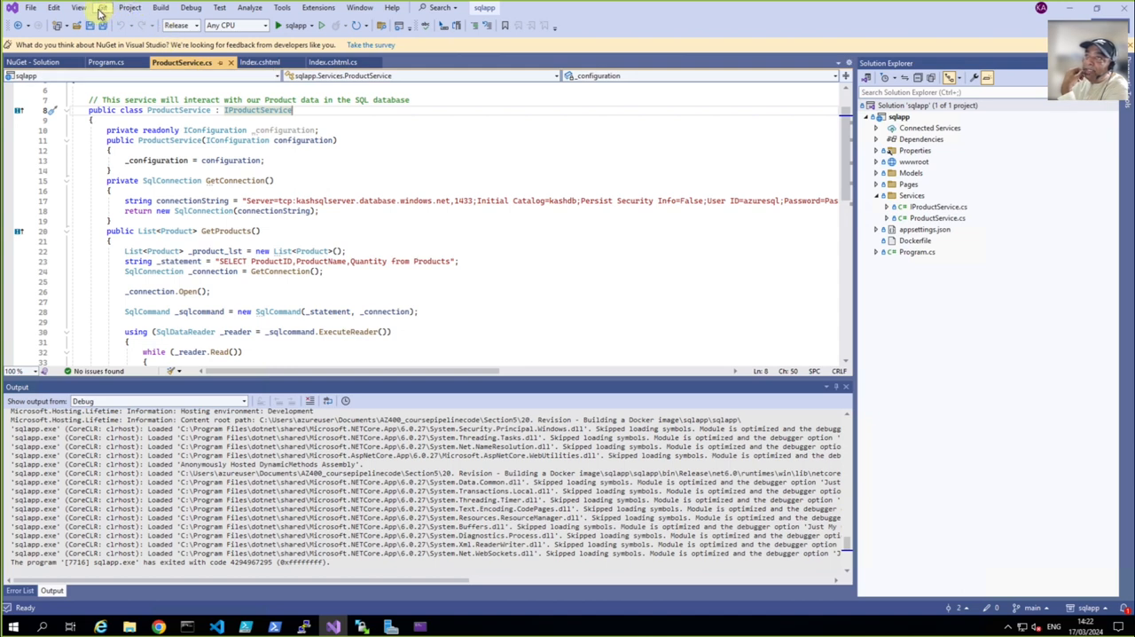
# Start pushing the solution to a new Azure DevOps repository in the cloudsoldier organization and the webappaz400 project
pyautogui.click(102, 8)
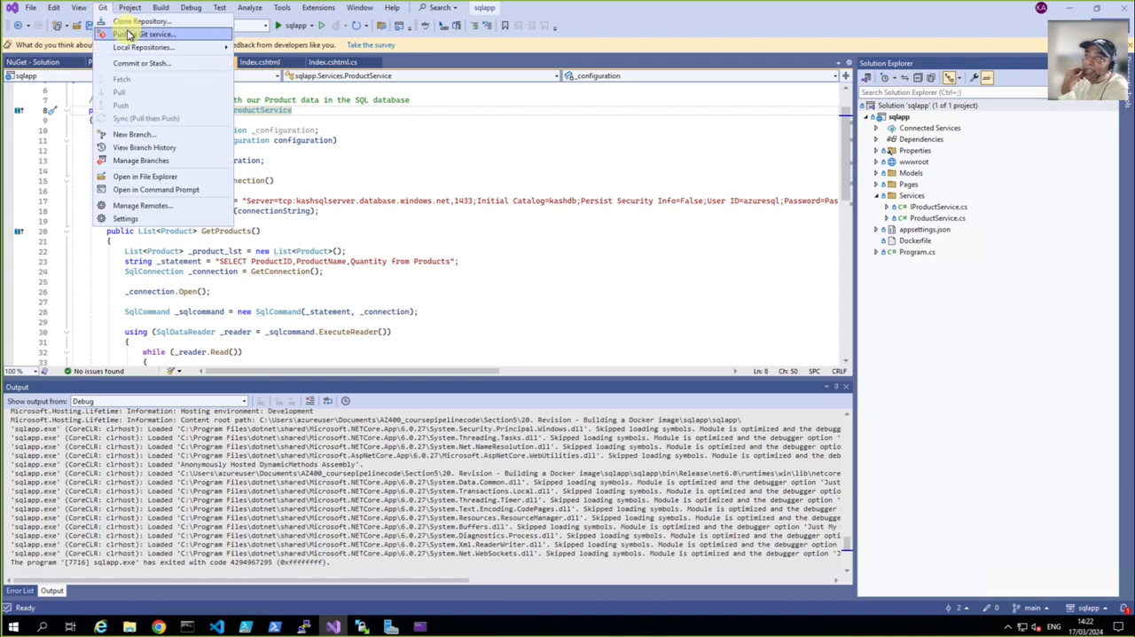
pyautogui.click(128, 38)
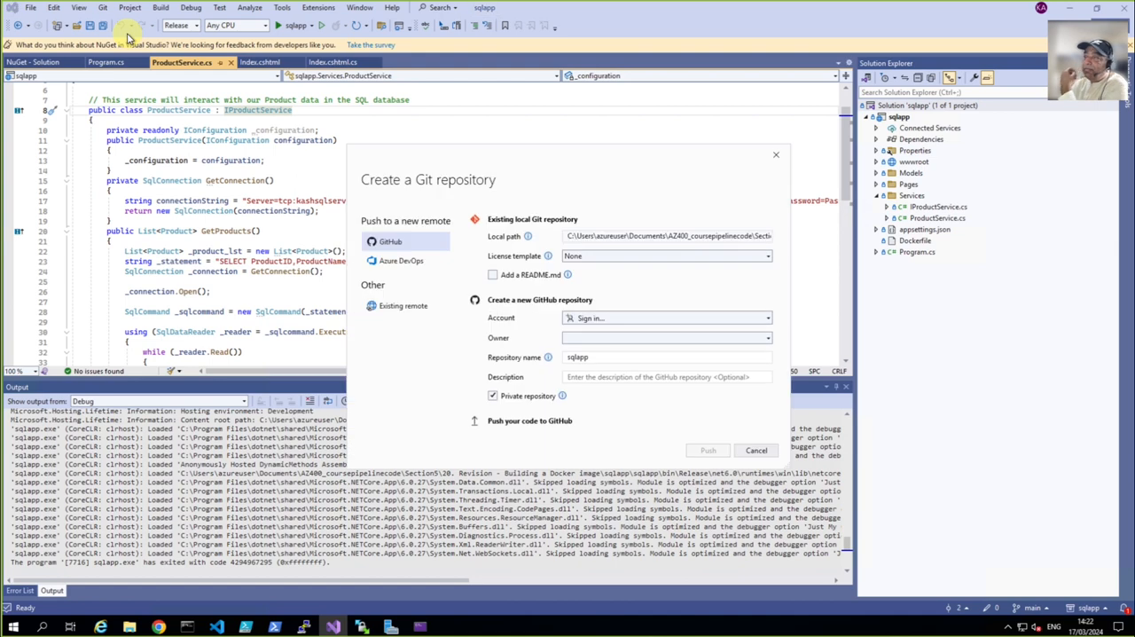
pyautogui.click(381, 262)
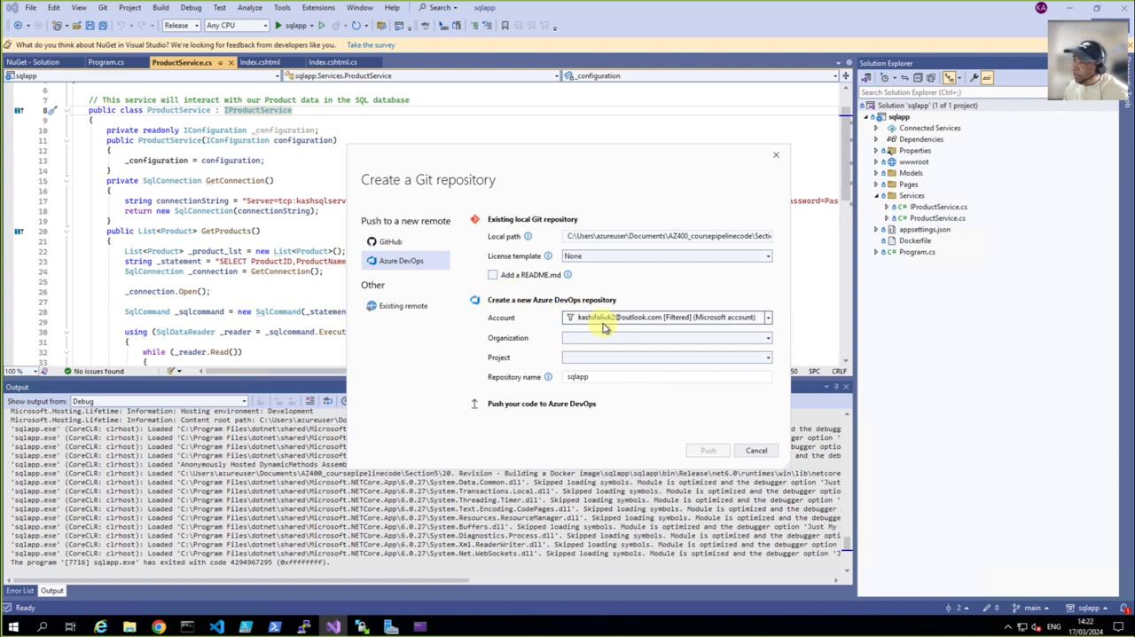
pyautogui.click(768, 341)
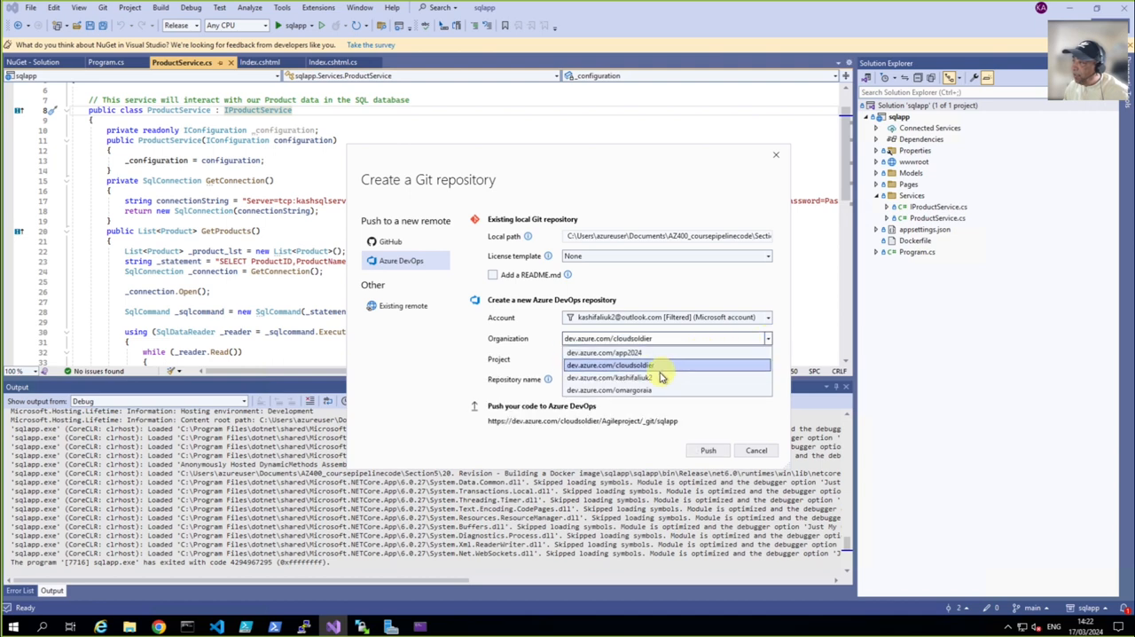
pyautogui.click(644, 365)
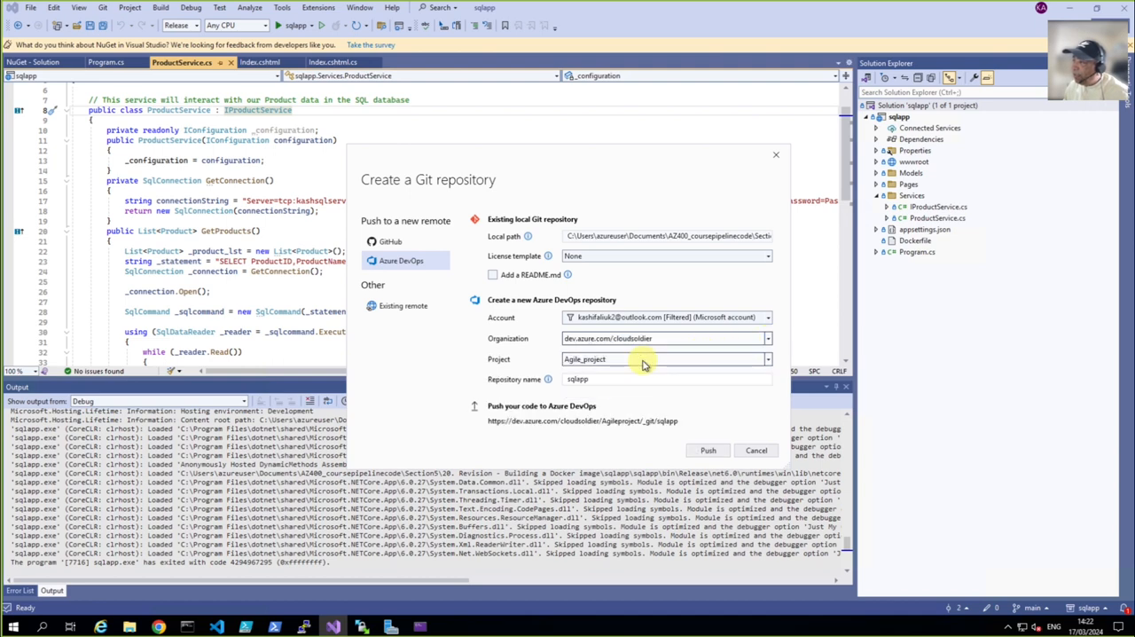
pyautogui.click(752, 362)
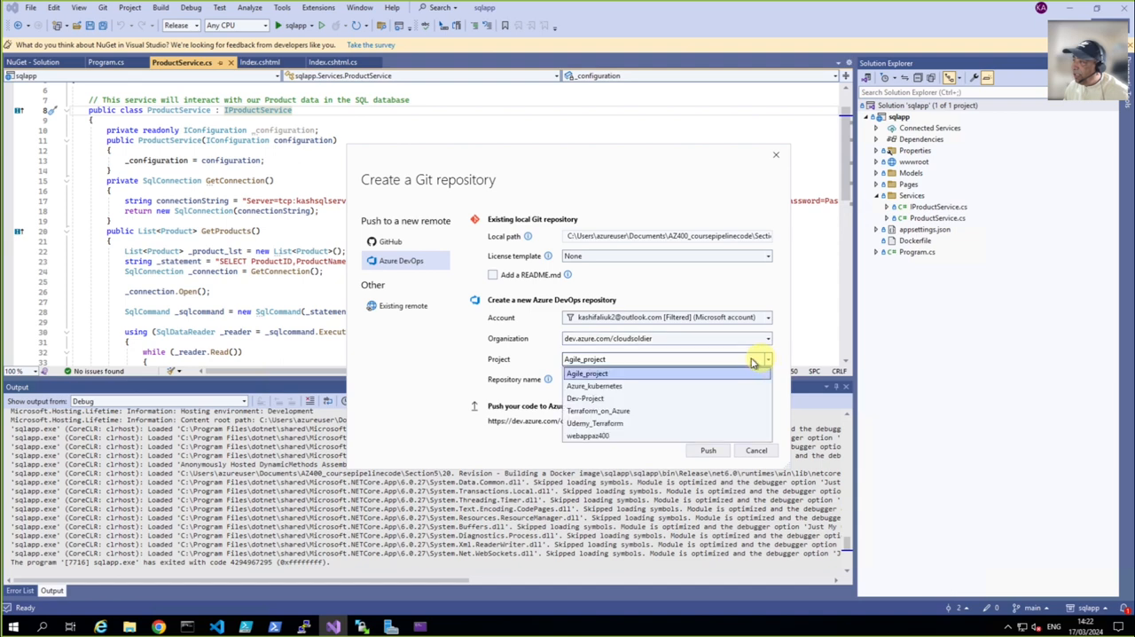
pyautogui.click(589, 435)
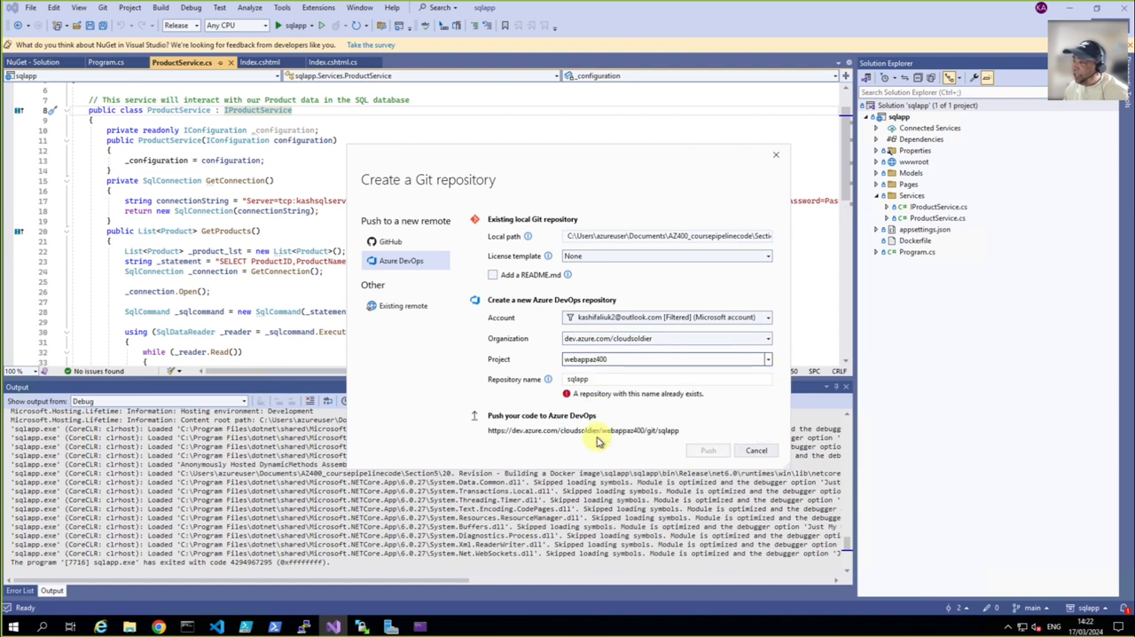
# Name the new repository sqlapp-dockerfile1 and push the code to Azure DevOps
pyautogui.click(599, 378)
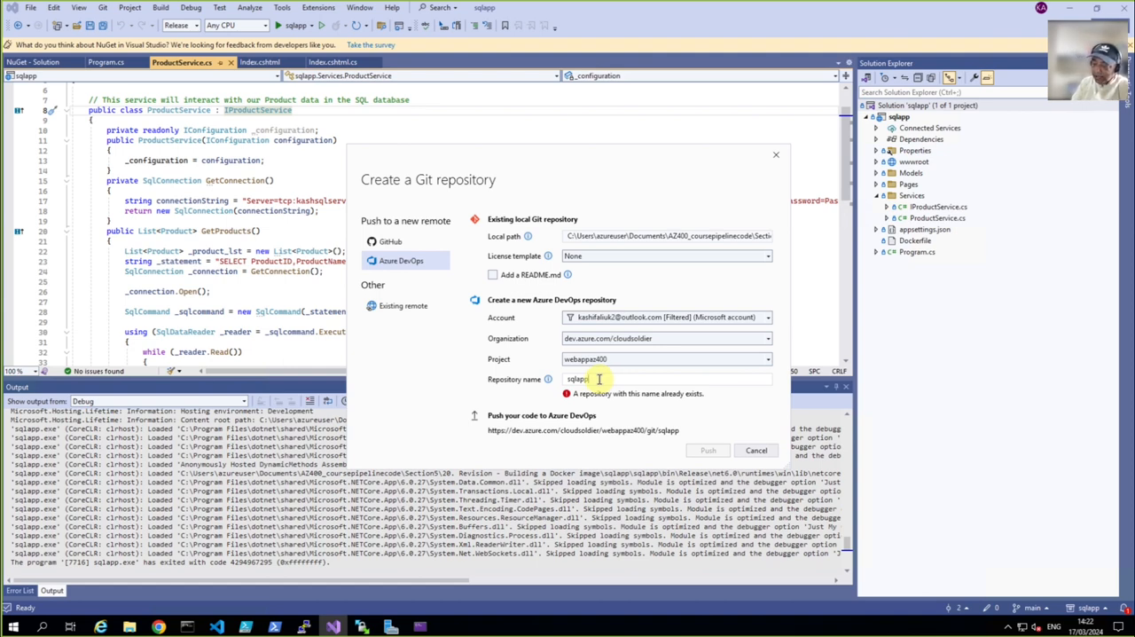
pyautogui.write('-')
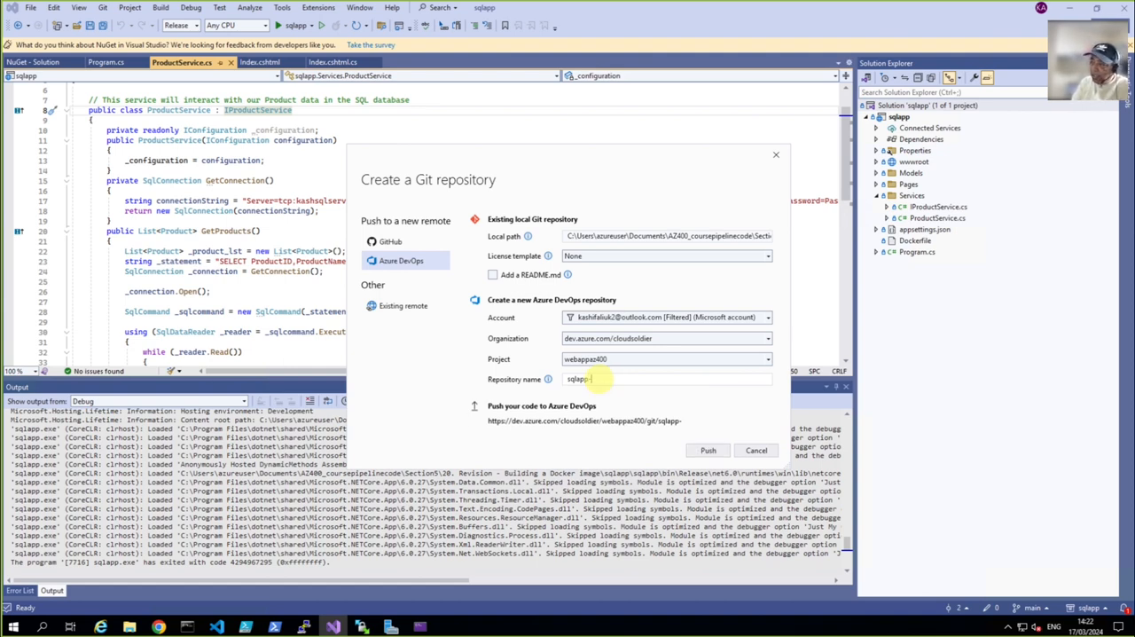
pyautogui.write('dockerfile1')
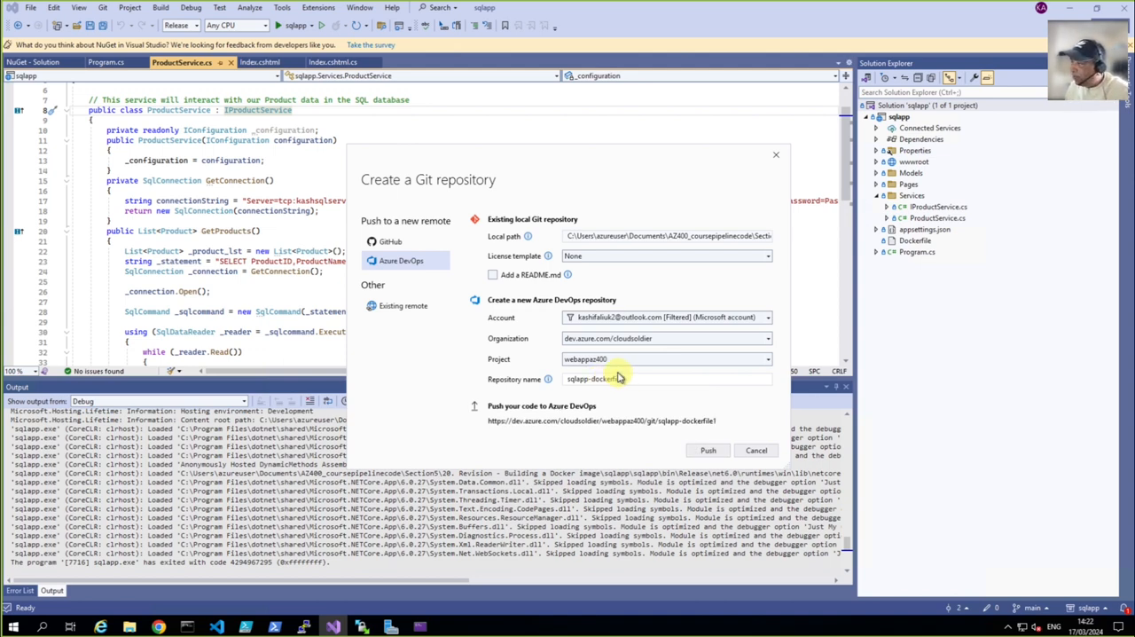
pyautogui.click(708, 451)
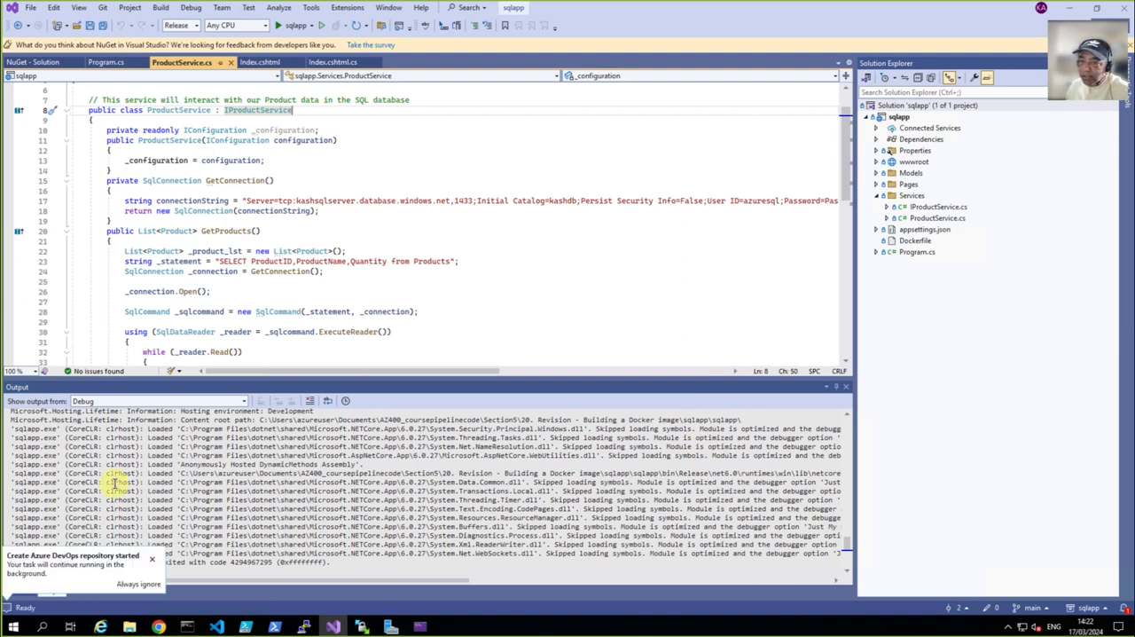
# Switch to Azure DevOps in Chrome and open the repository files of the webappaz400 project
pyautogui.click(158, 627)
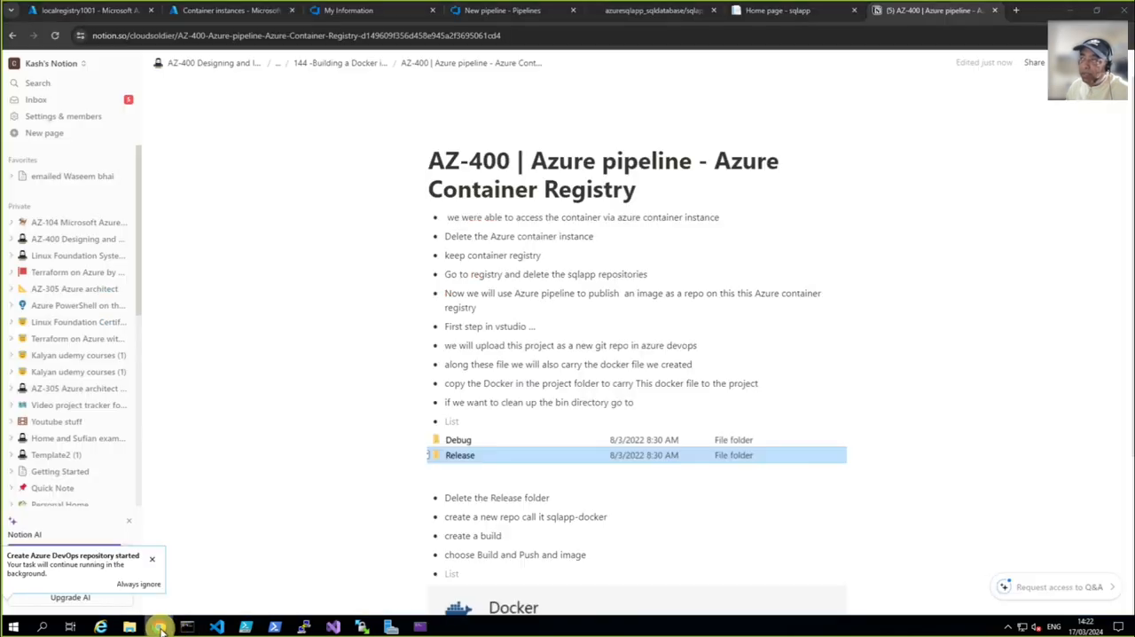
pyautogui.click(467, 13)
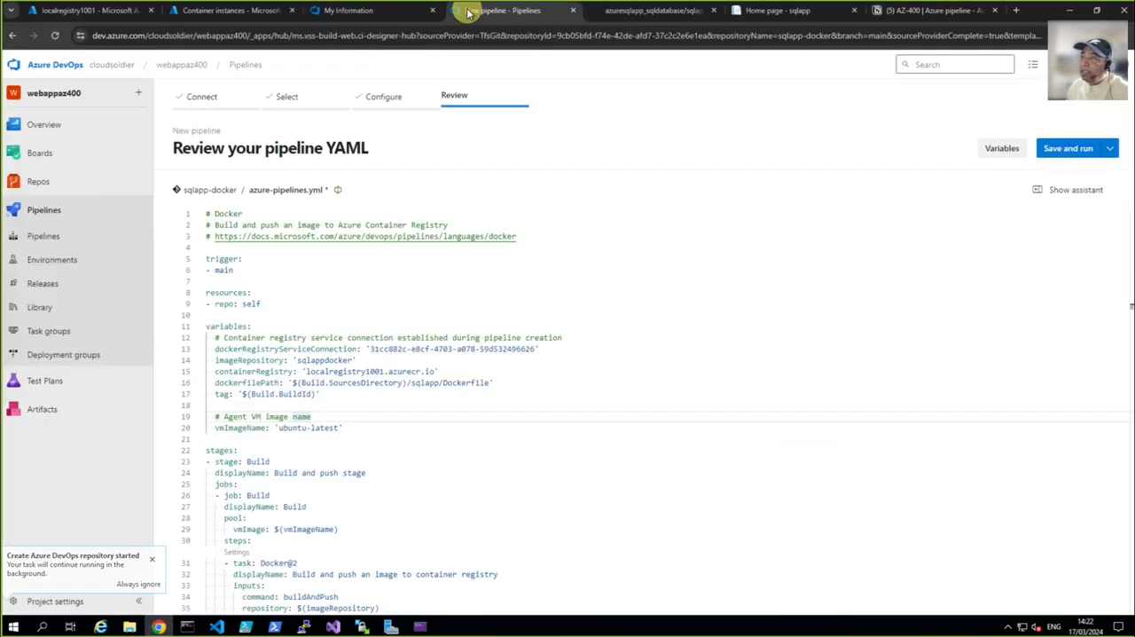
pyautogui.click(38, 75)
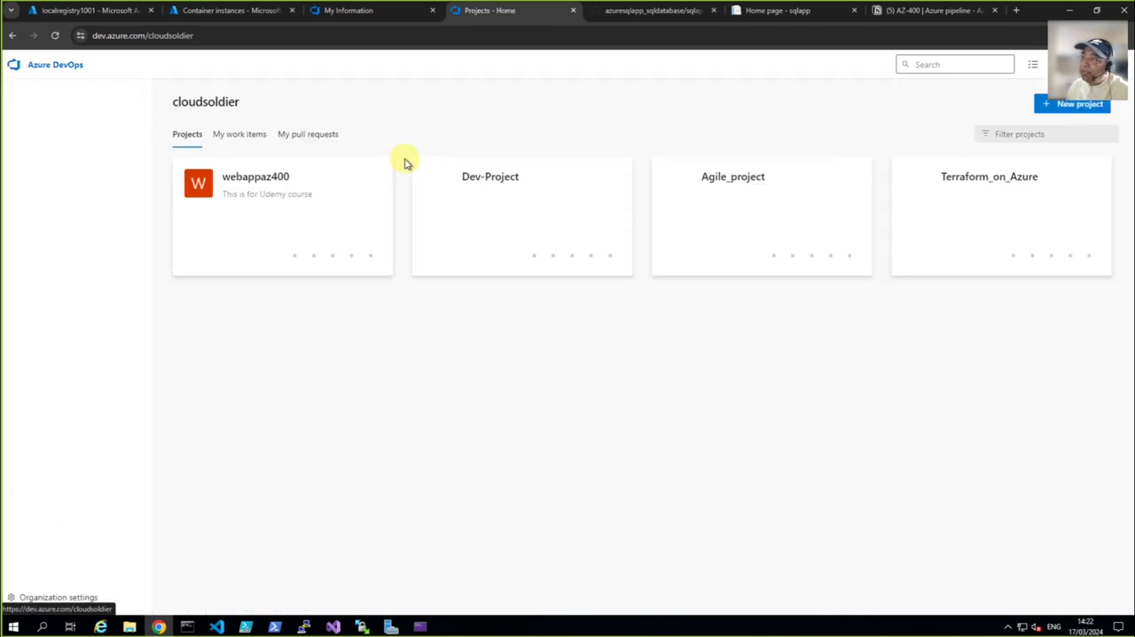
pyautogui.click(274, 183)
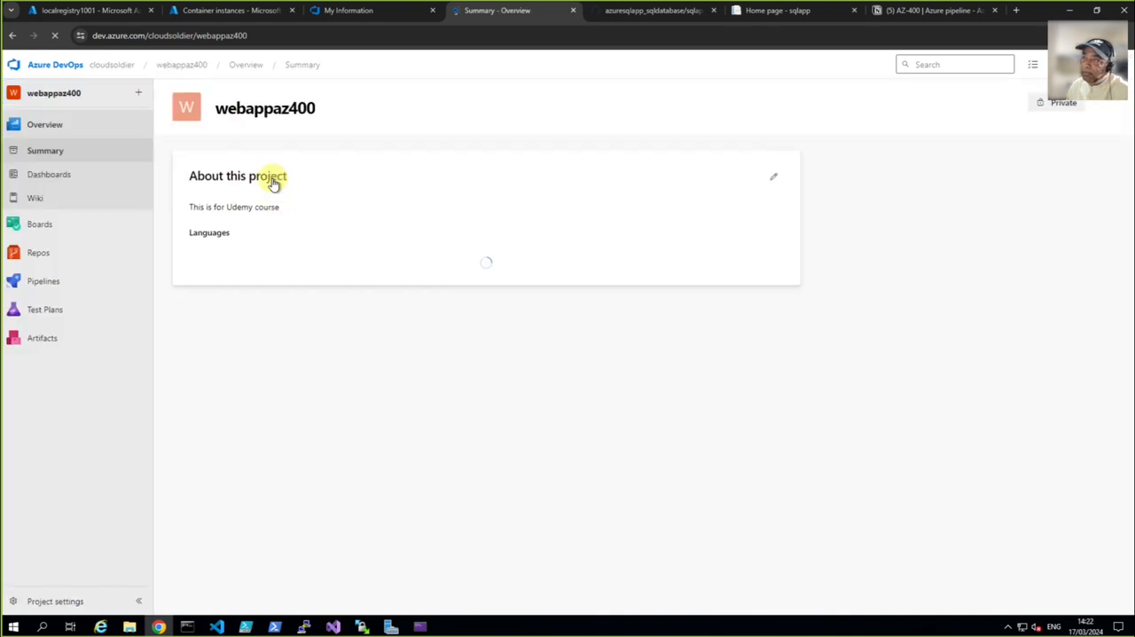
pyautogui.click(40, 254)
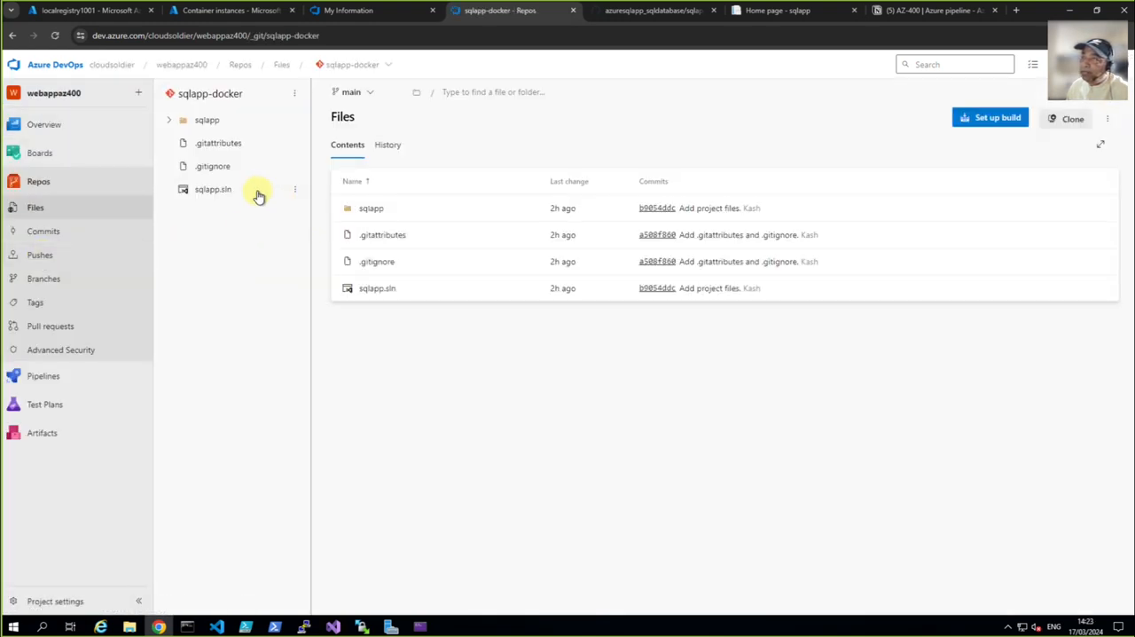
# Open the sqlapp-dockerfile1 repository, view the contents of its sqlapp folder, and start setting up a build for it
pyautogui.click(387, 70)
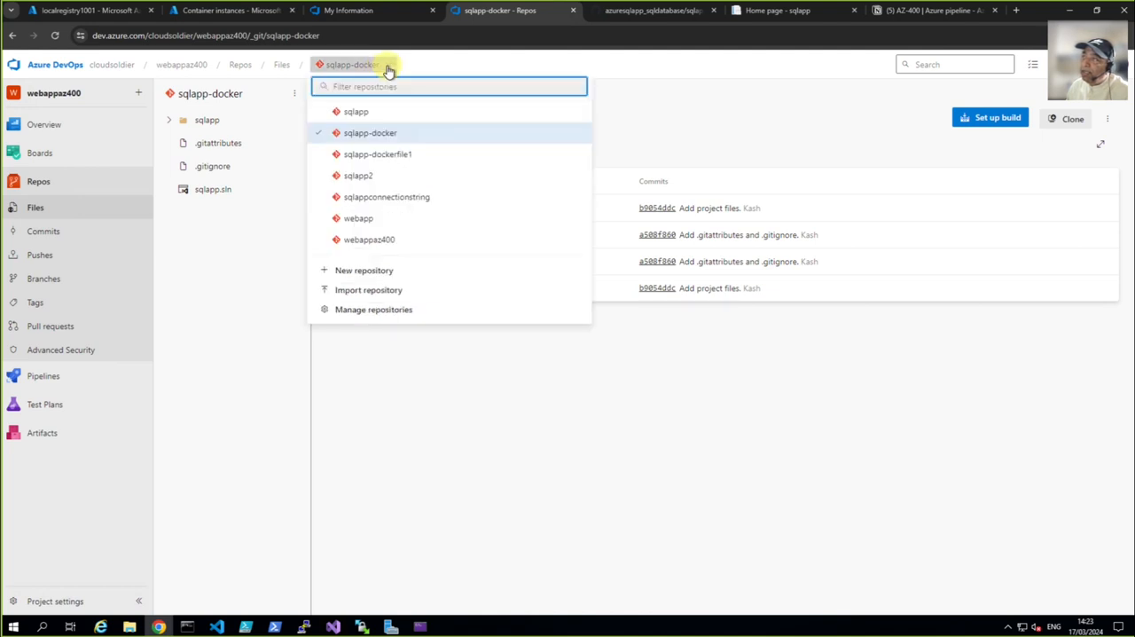
pyautogui.click(371, 155)
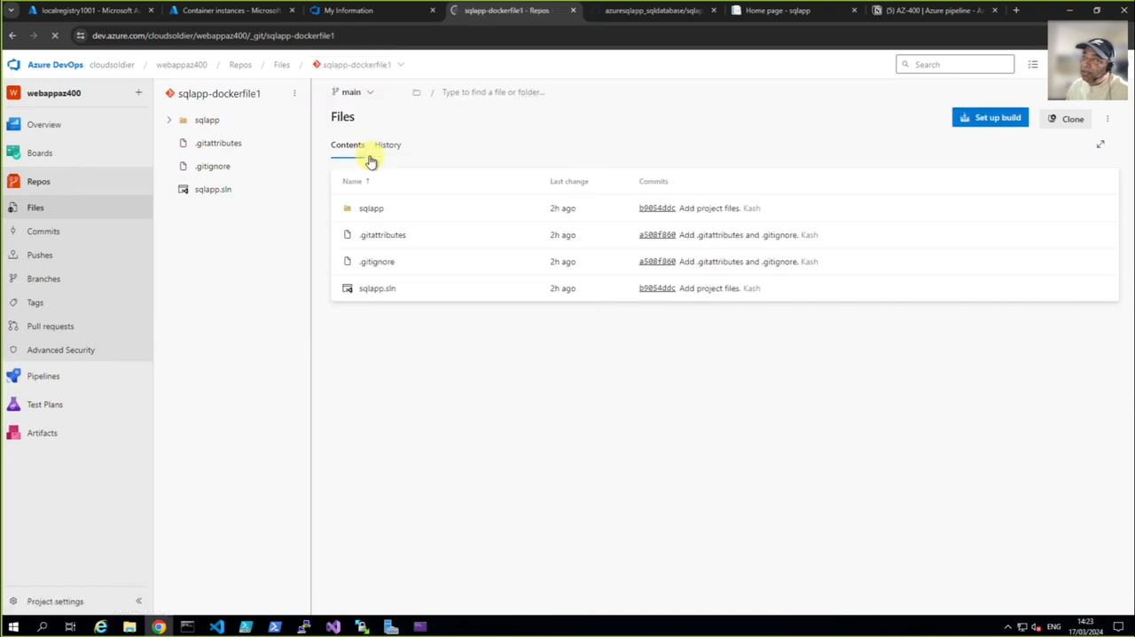
pyautogui.moveTo(169, 124)
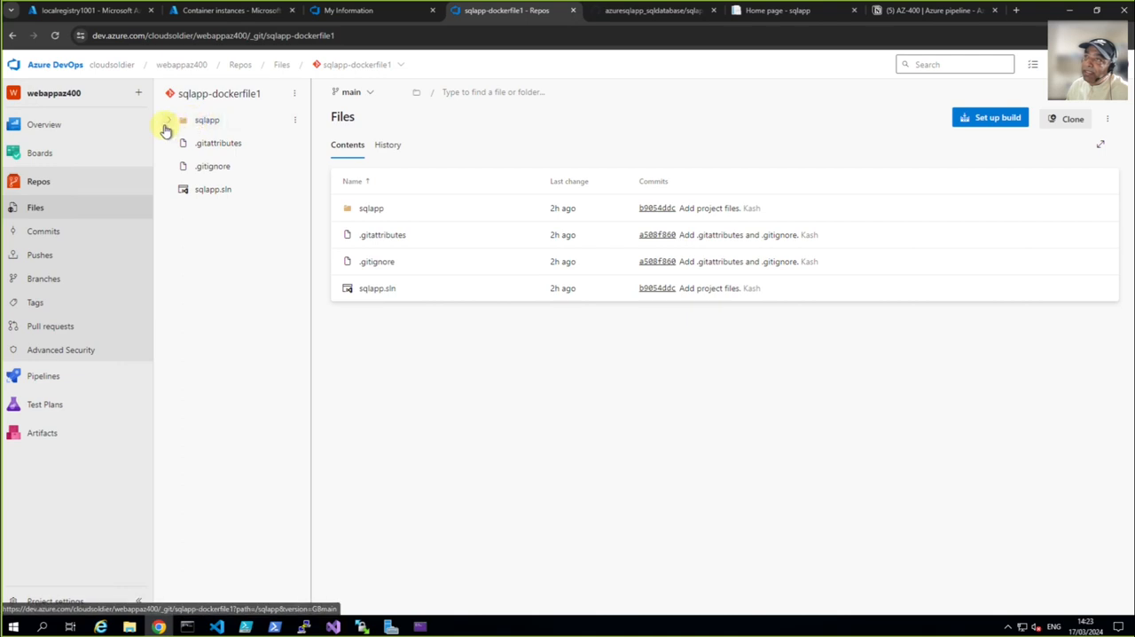
pyautogui.click(165, 125)
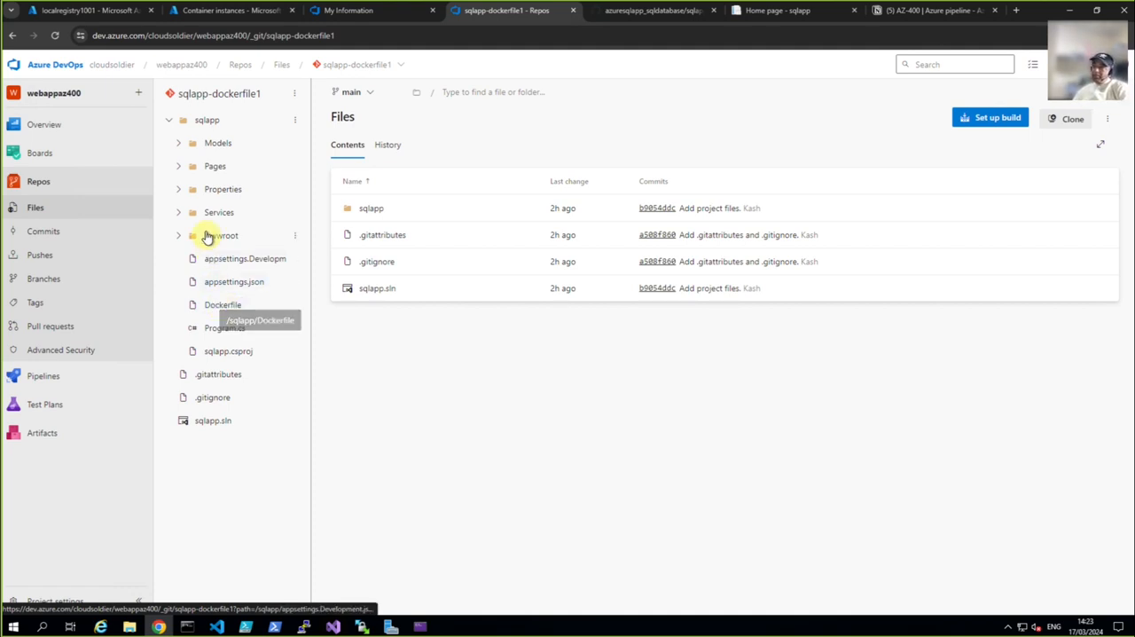
pyautogui.click(987, 125)
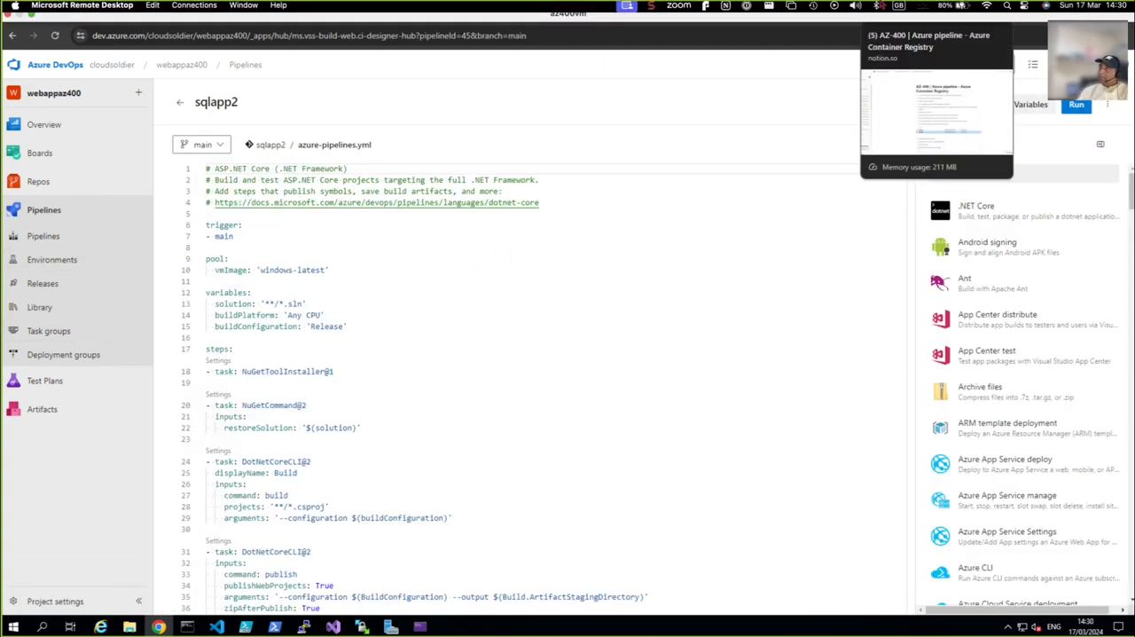
pyautogui.click(854, 6)
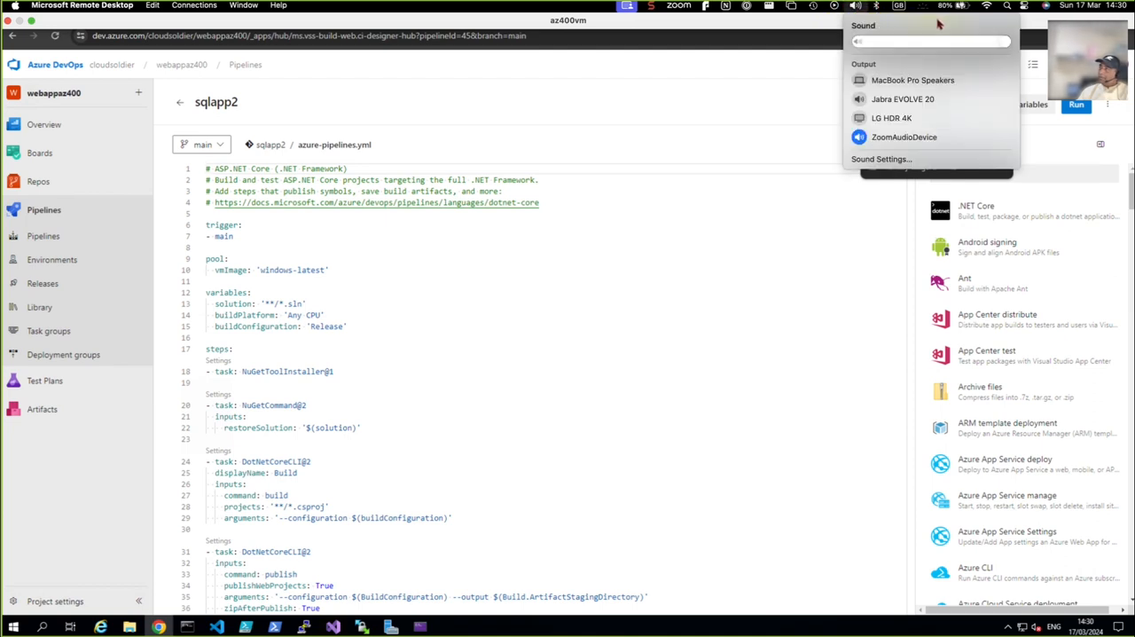
pyautogui.click(713, 341)
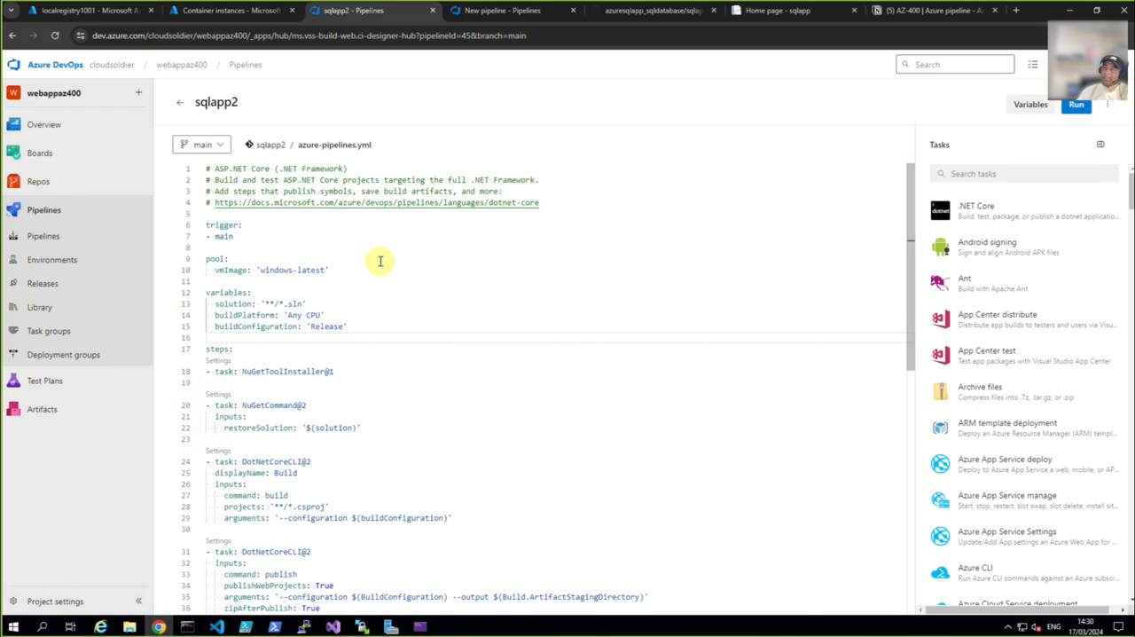
# Configure the new pipeline with Docker build and push to Azure Container Registry, choosing the Visual Studio Enterprise – MPN subscription and the localregistry1001 registry
pyautogui.click(472, 12)
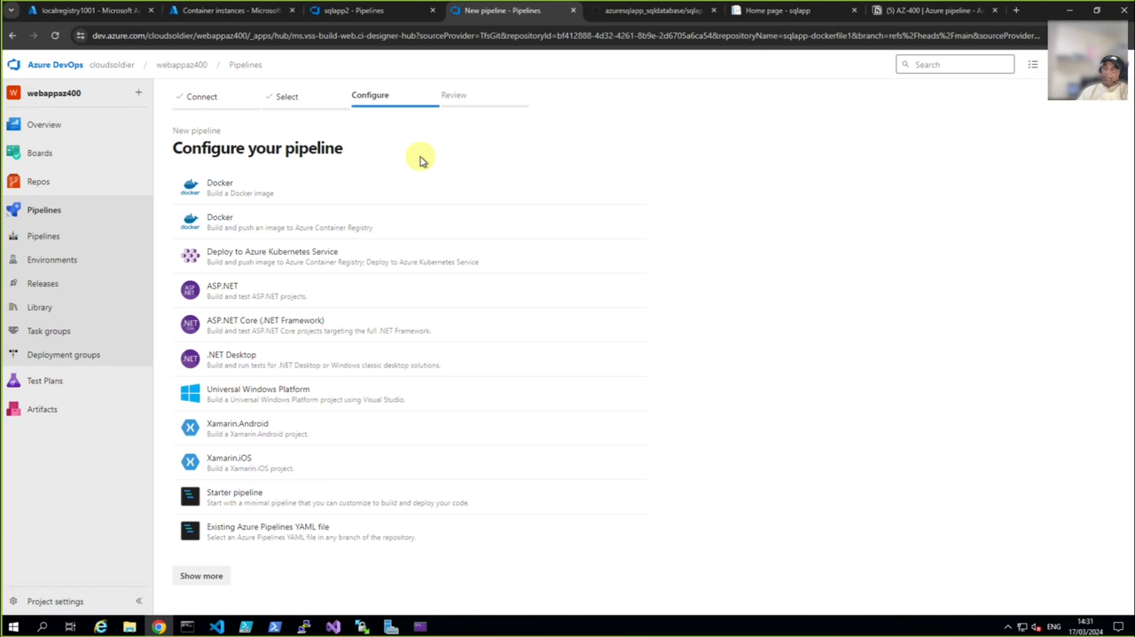
pyautogui.click(228, 232)
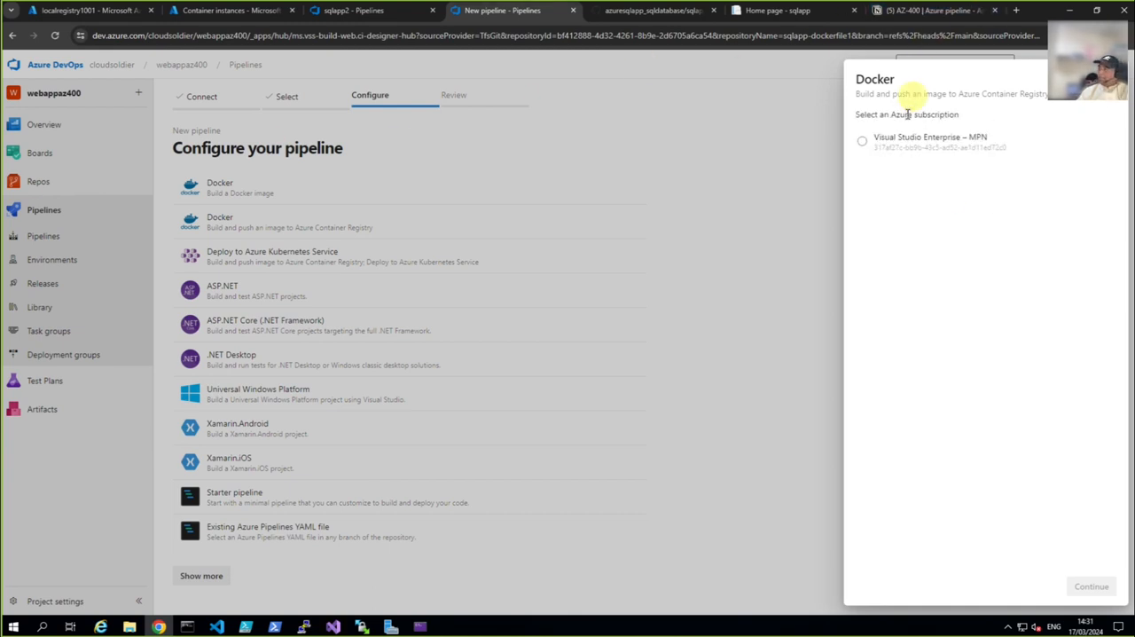
pyautogui.click(905, 145)
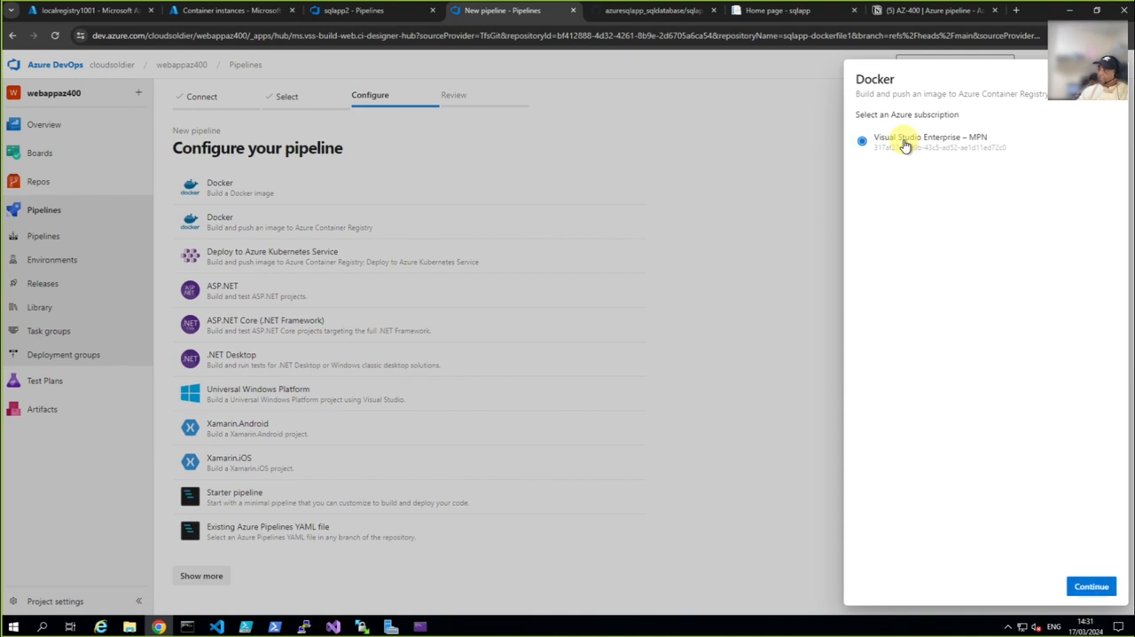
pyautogui.click(1110, 587)
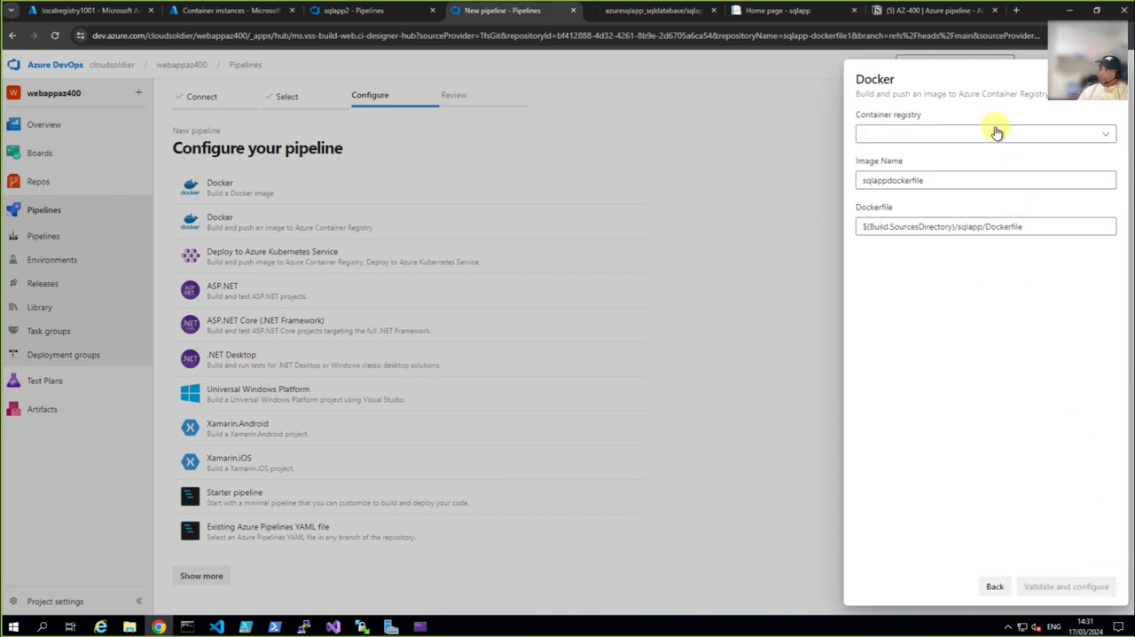
pyautogui.click(1106, 132)
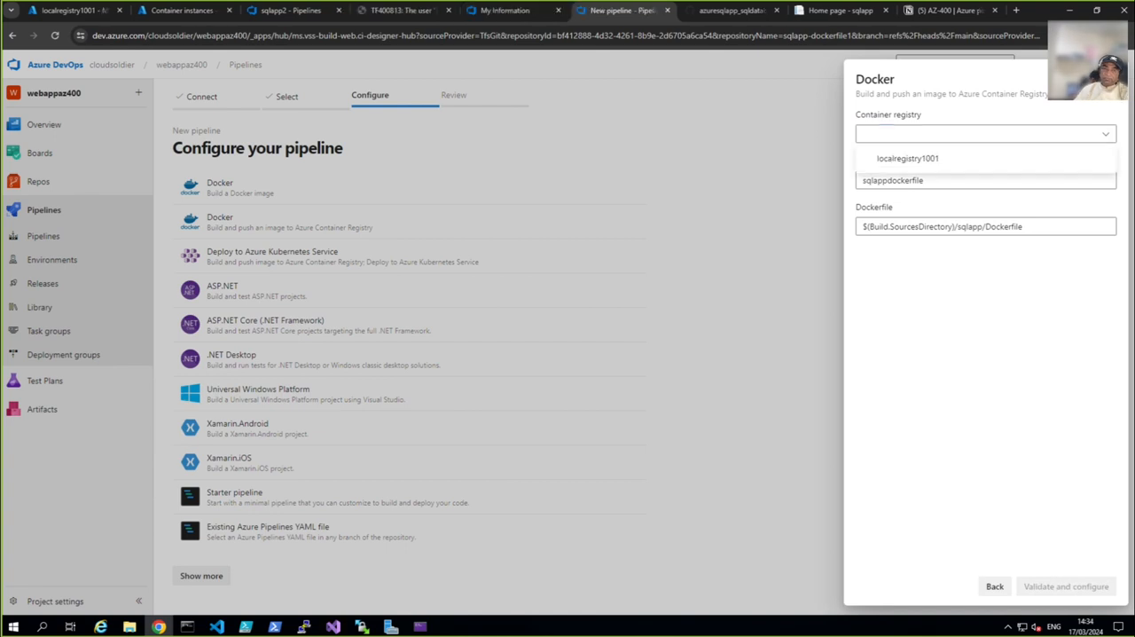
pyautogui.click(905, 160)
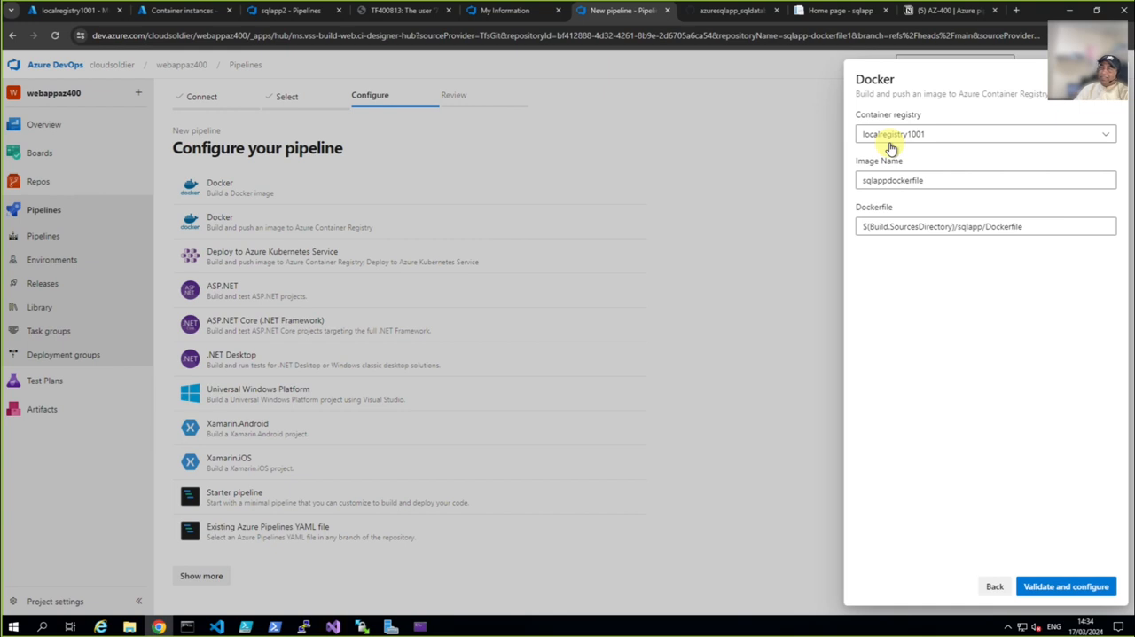
# Check the refreshed repository list of localregistry1001 in the Azure portal and look at the earlier Docker push in the linuxvm terminal
pyautogui.click(75, 13)
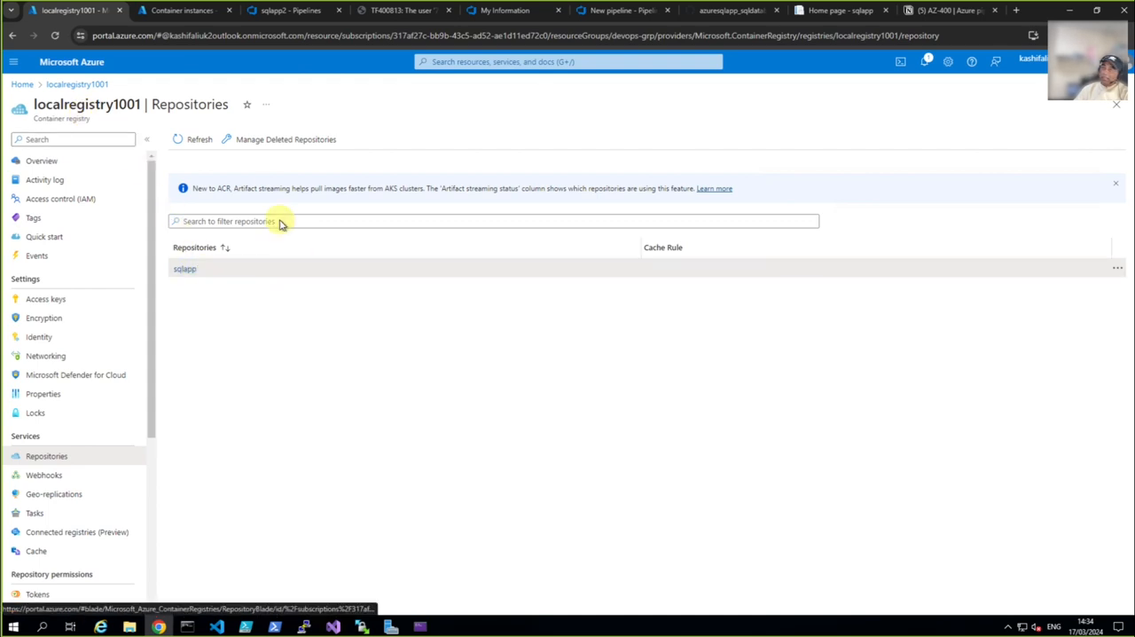
pyautogui.click(197, 142)
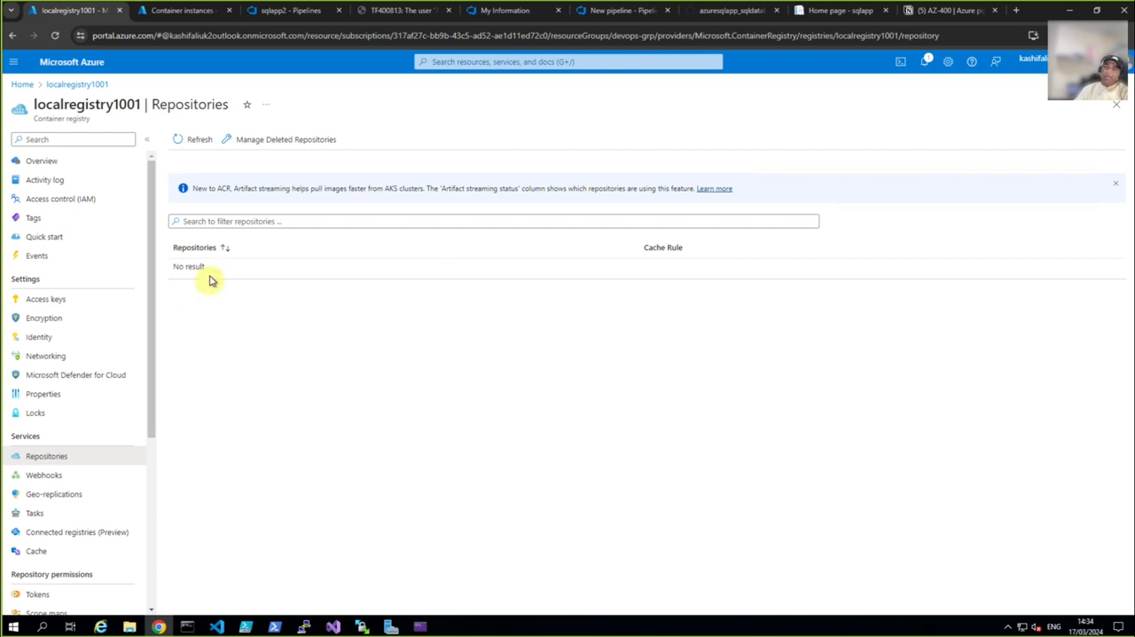
pyautogui.click(302, 626)
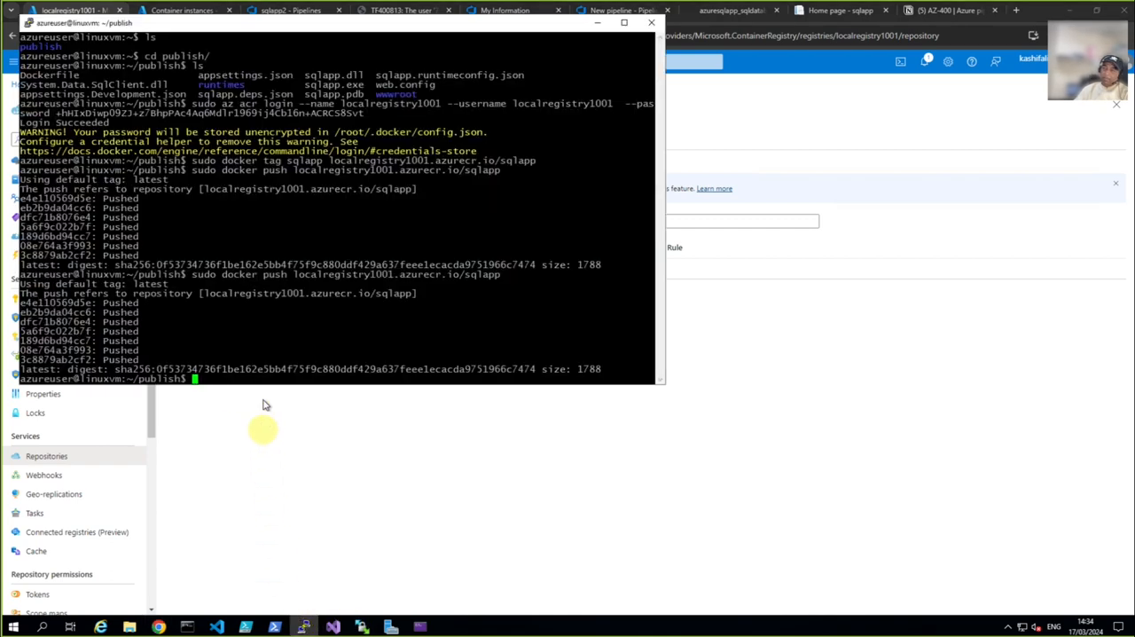
pyautogui.click(246, 463)
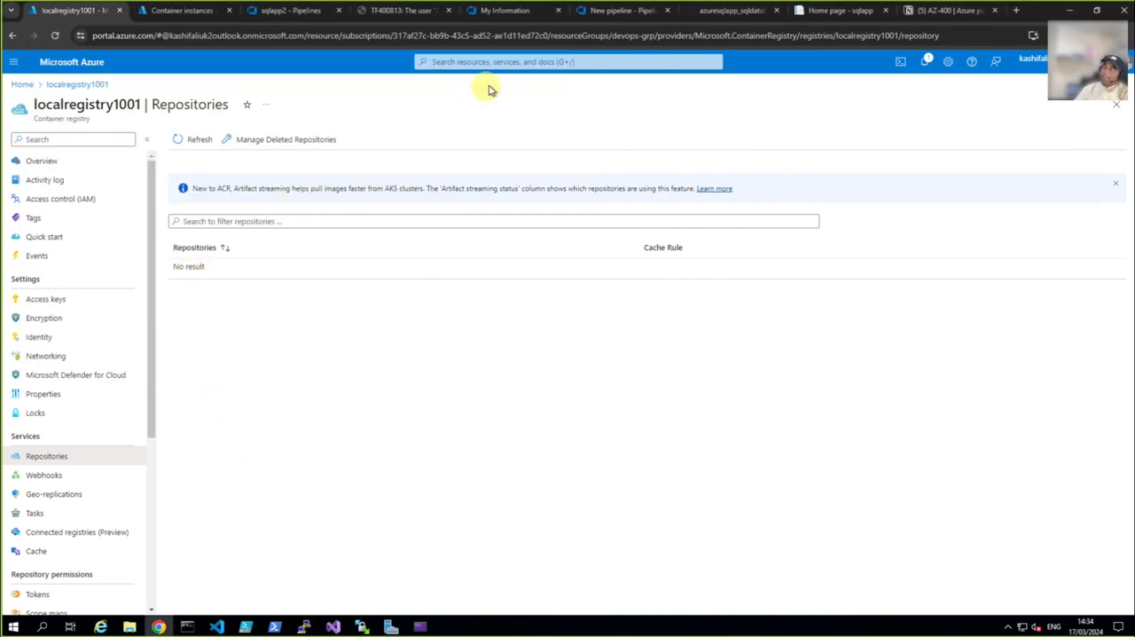
# Return to the new pipeline, validate the Docker configuration, and review the generated azure-pipelines.yml through the Docker@2 task
pyautogui.click(600, 12)
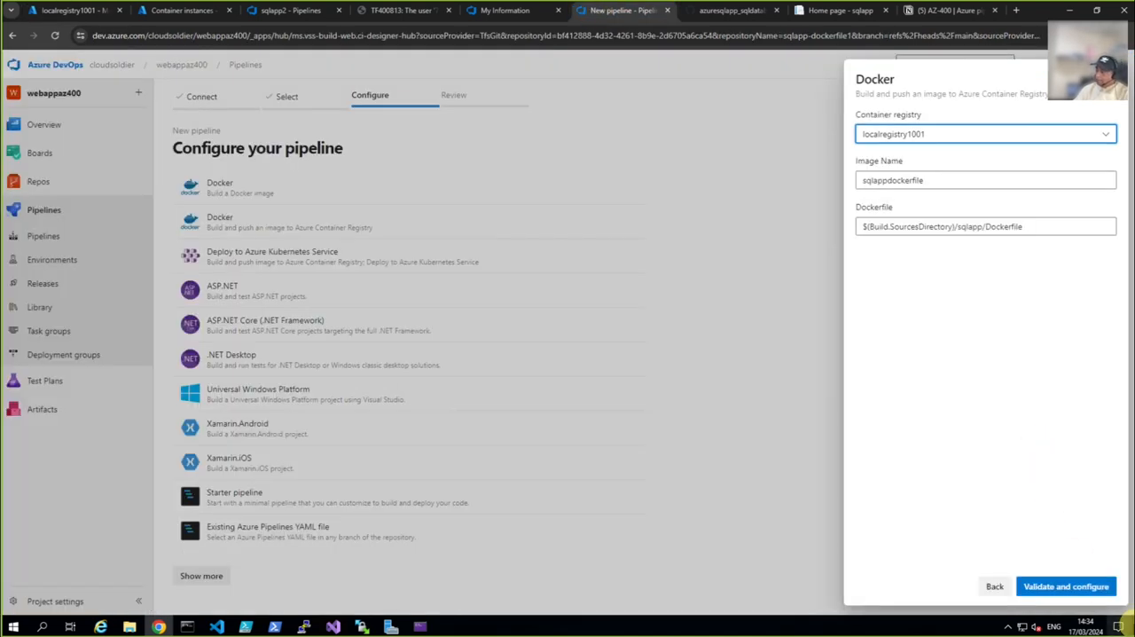
pyautogui.click(1055, 597)
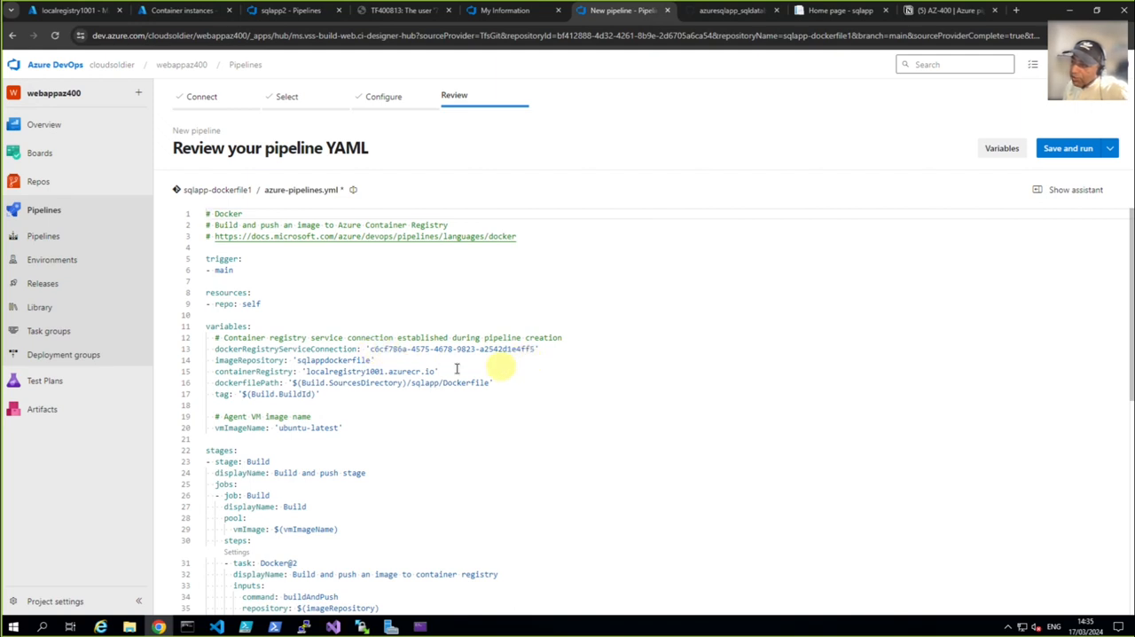
pyautogui.click(305, 376)
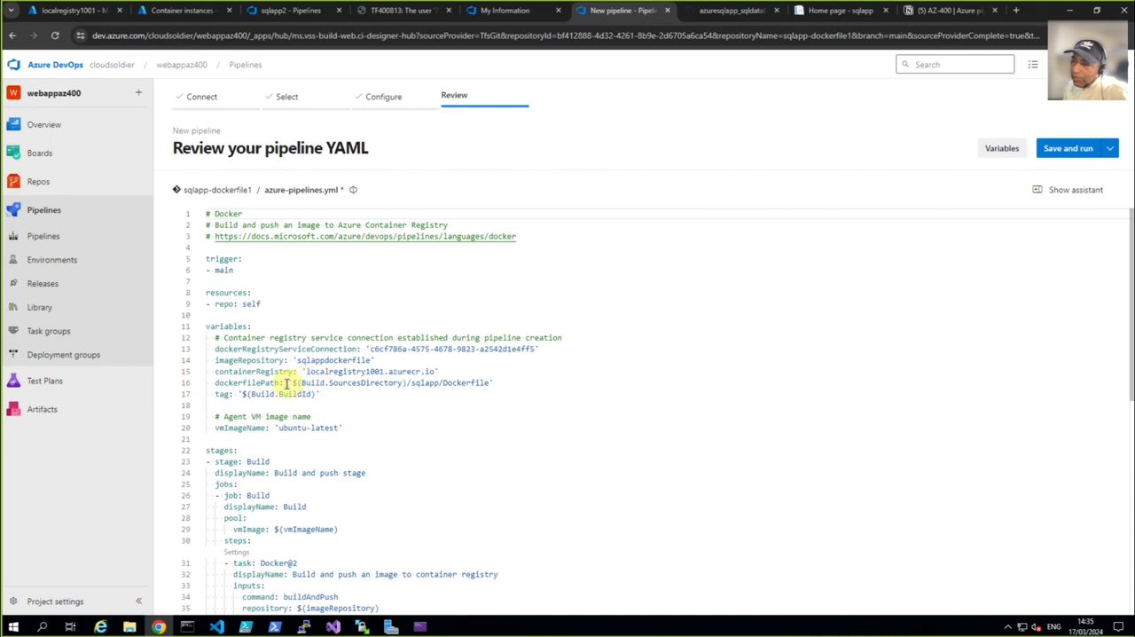
pyautogui.scroll(-1, 262, 458)
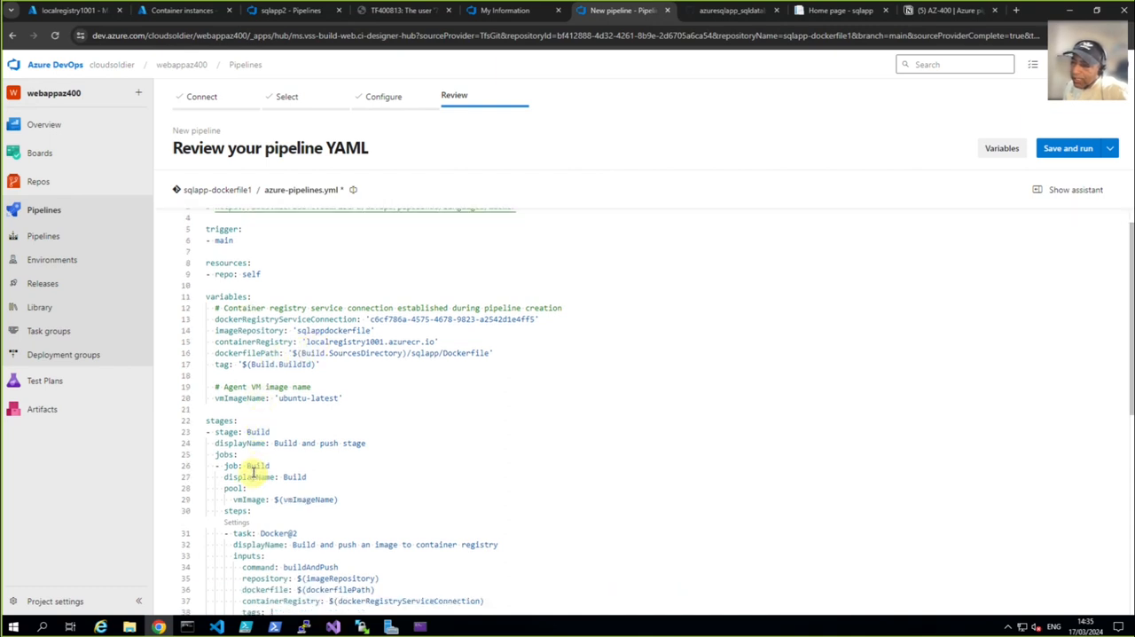
pyautogui.scroll(-2, 301, 496)
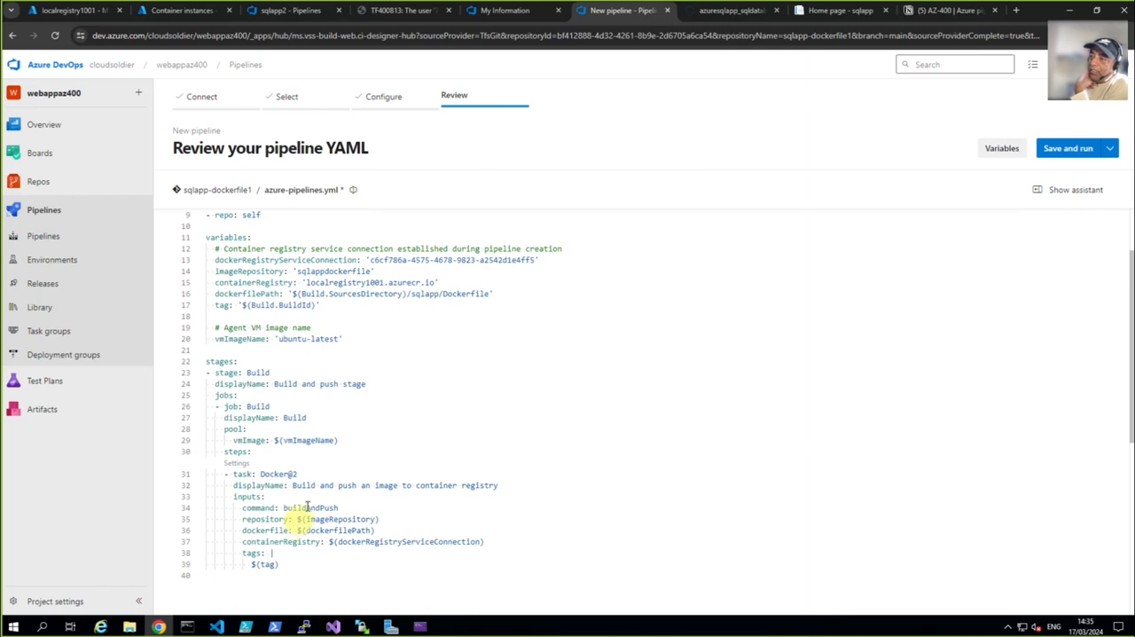
# View the sqlapp project in Visual Studio and the registry login, tag and push commands in commands.txt in VS Code
pyautogui.click(336, 627)
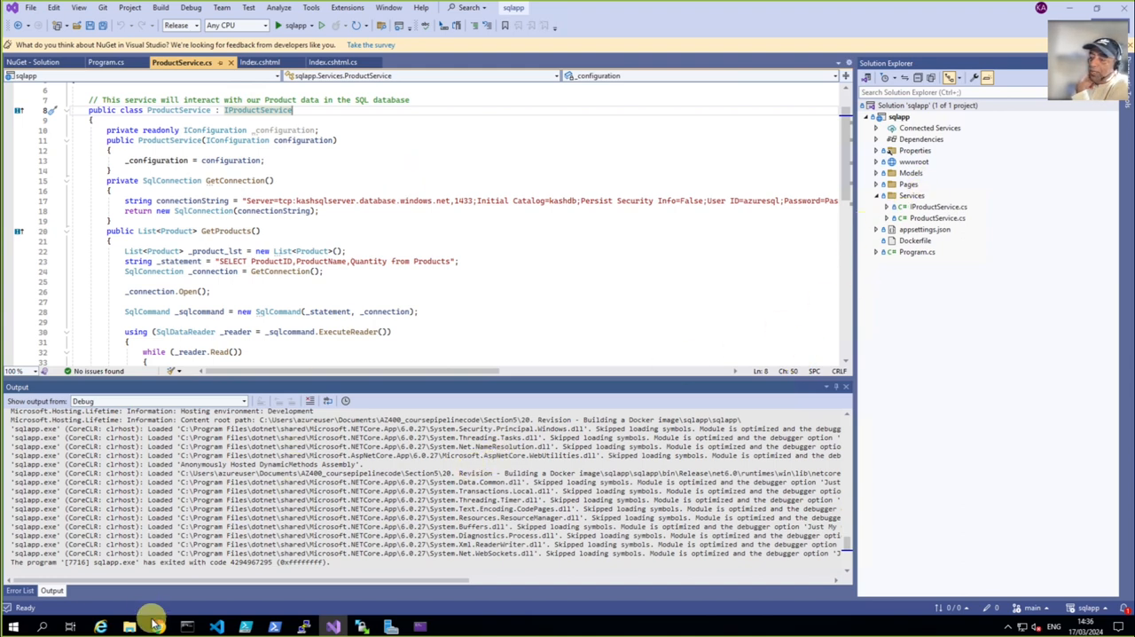
pyautogui.click(157, 627)
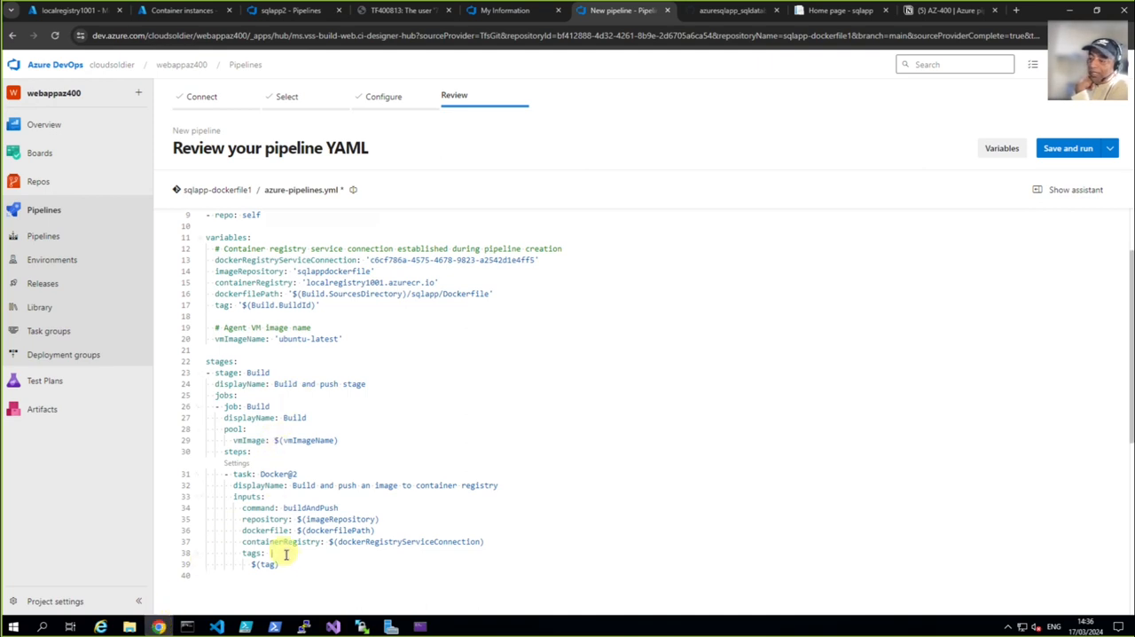
pyautogui.click(221, 621)
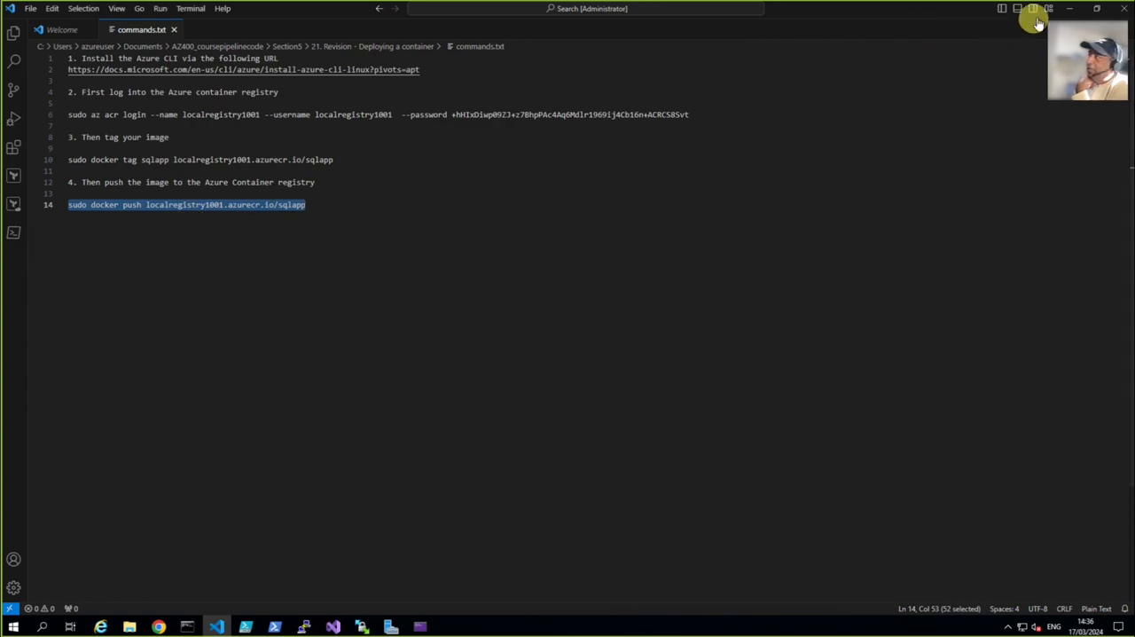
pyautogui.click(1068, 9)
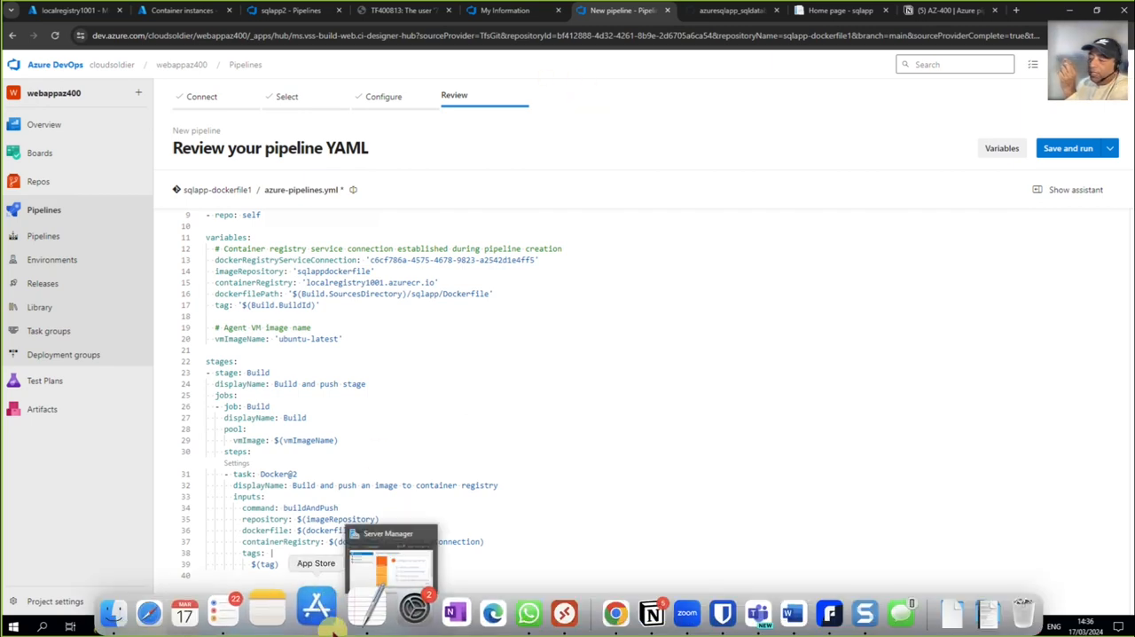
# Switch to Visual Studio and open the Publish page of the sqlapp project
pyautogui.click(332, 626)
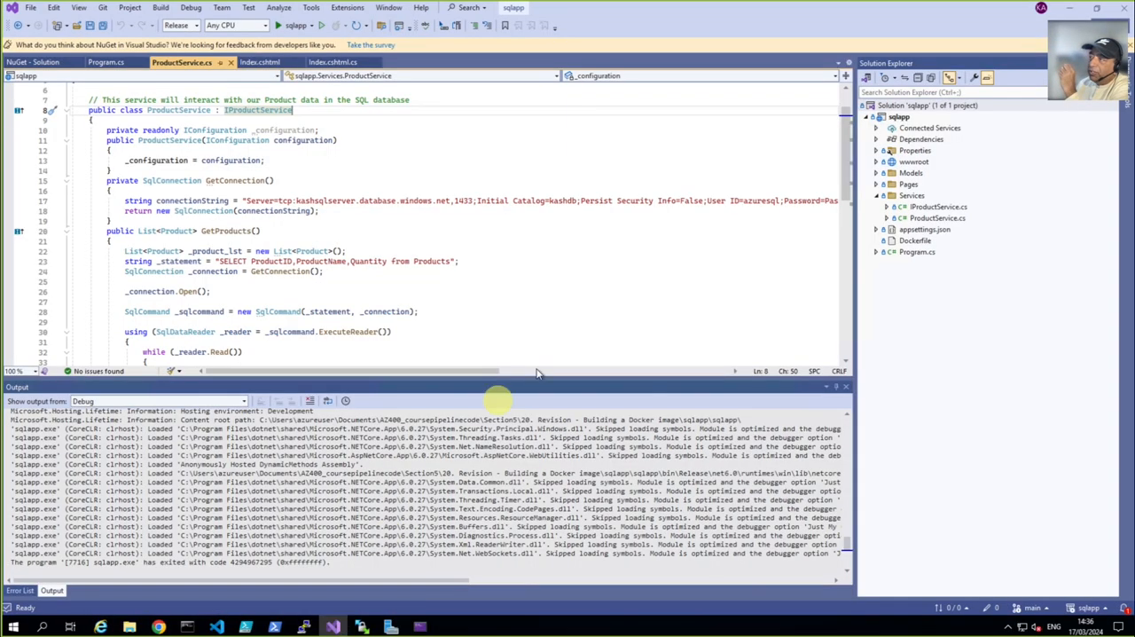
pyautogui.rightClick(906, 106)
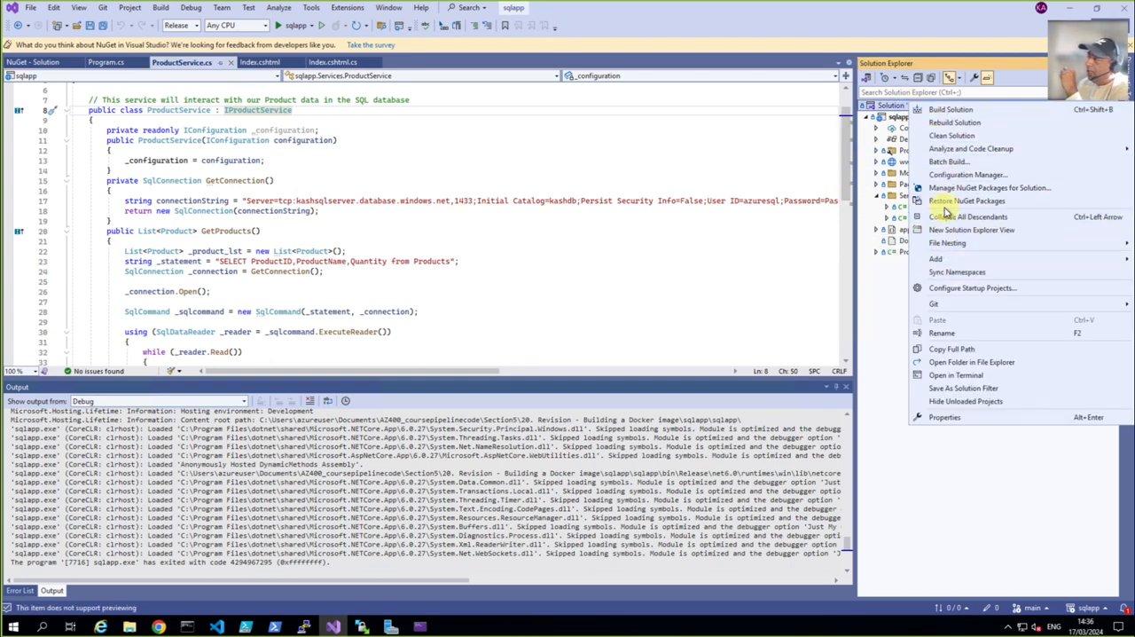
pyautogui.click(888, 107)
pyautogui.rightClick(888, 109)
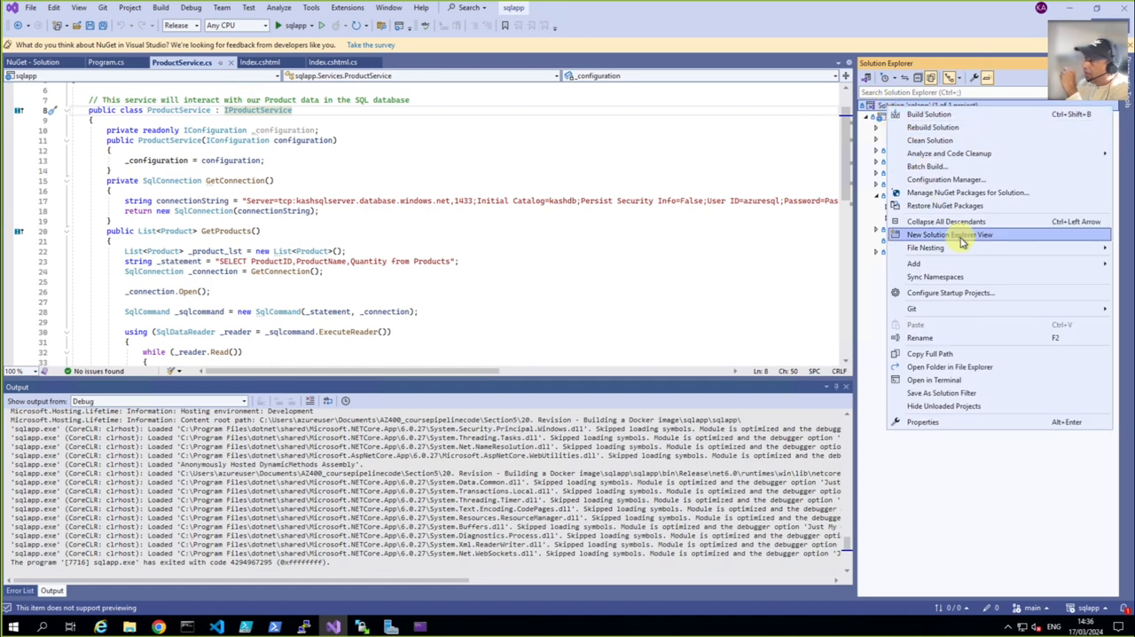
pyautogui.click(882, 117)
pyautogui.rightClick(885, 122)
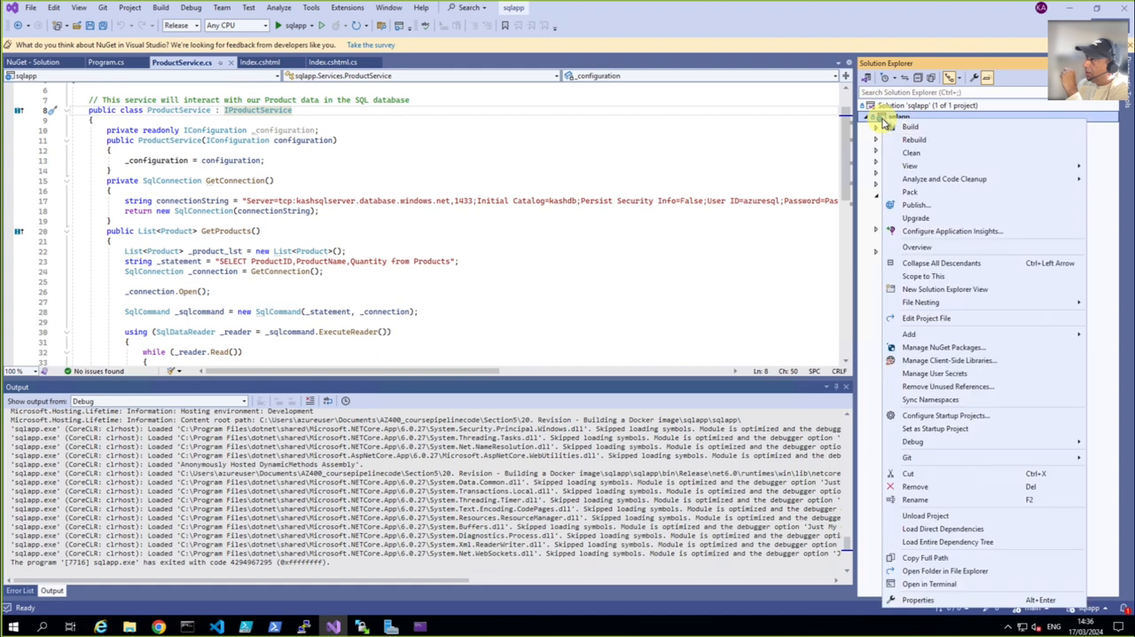
pyautogui.click(929, 210)
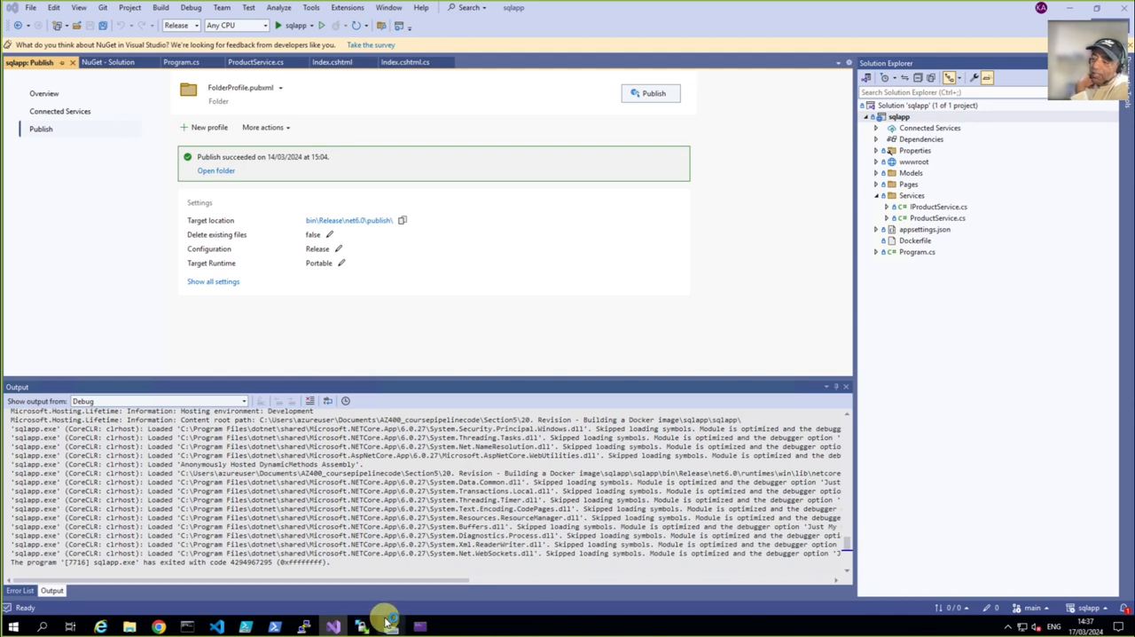
# Look at the WinSCP login window and the linuxvm terminal session, and return to the pipeline YAML review in Chrome
pyautogui.moveTo(388, 623)
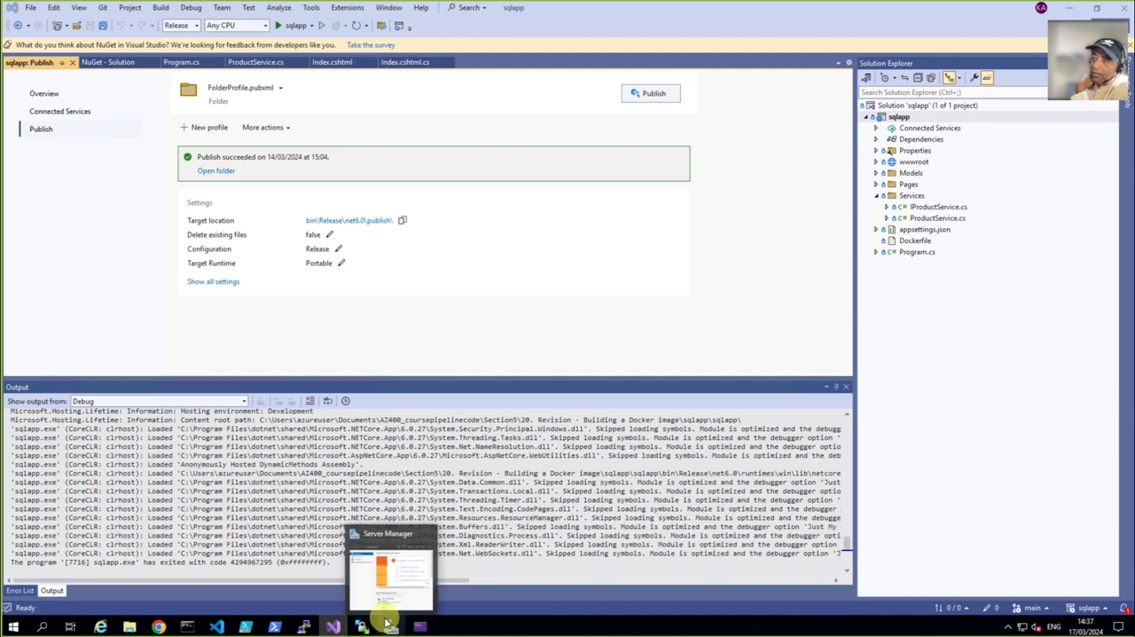
pyautogui.click(387, 624)
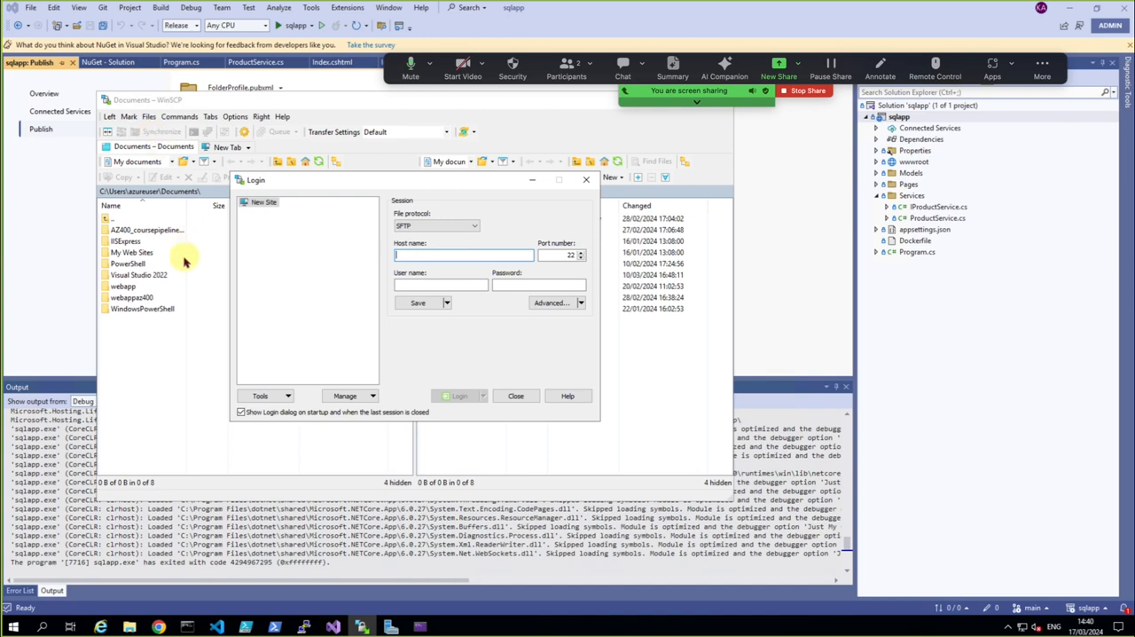
pyautogui.click(304, 627)
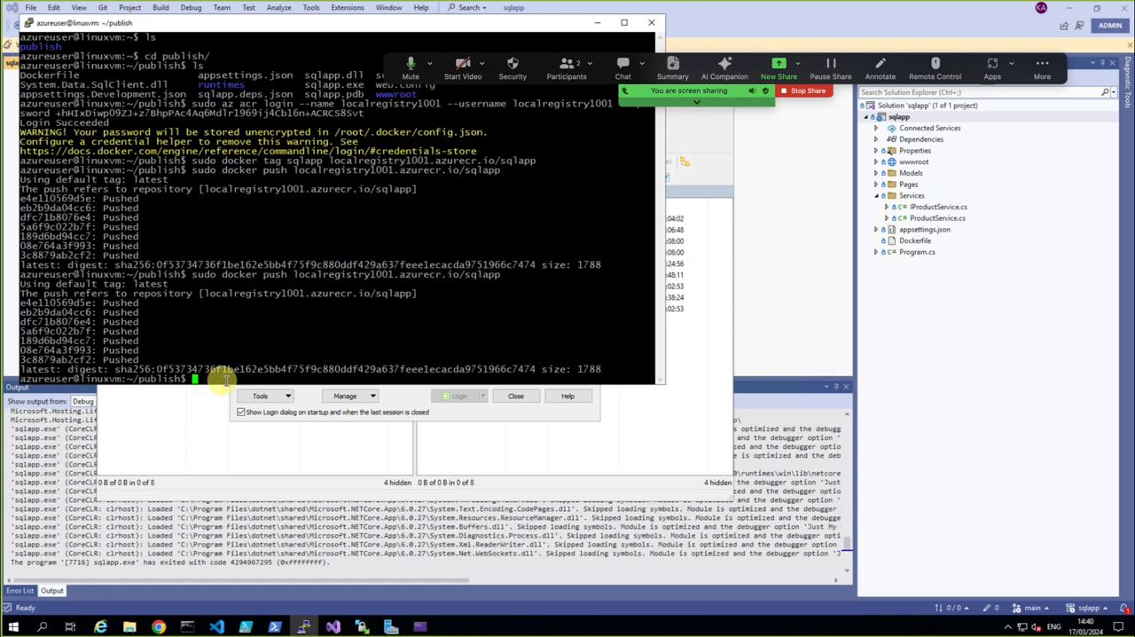
pyautogui.click(159, 626)
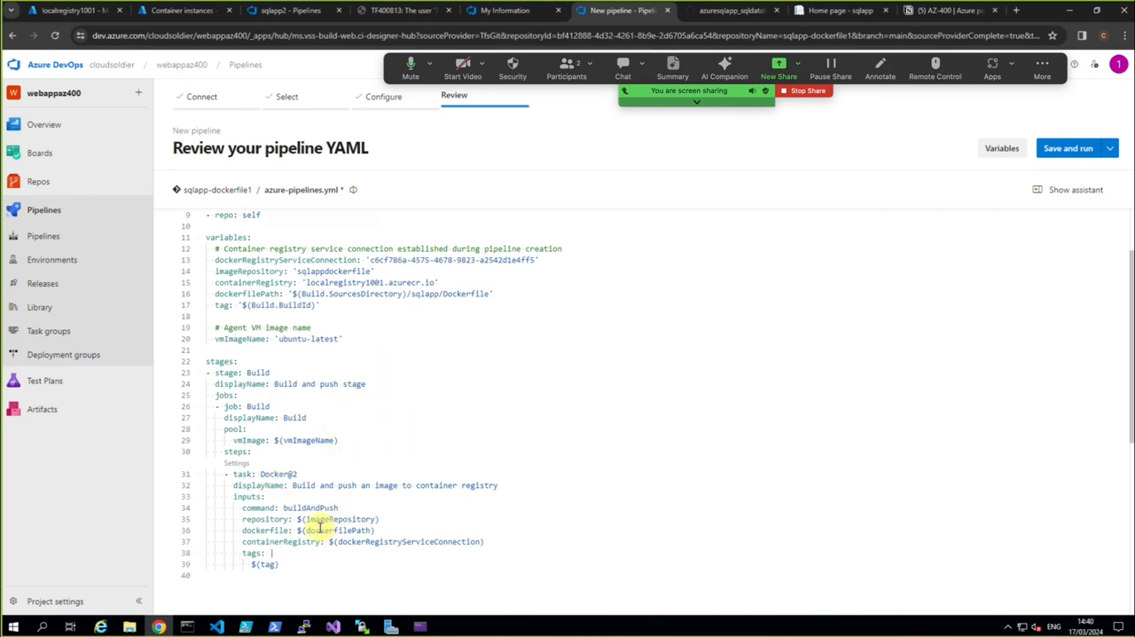
# Review the stages and Docker@2 task in the pipeline YAML, and open the project's service connections settings
pyautogui.scroll(-2, 319, 525)
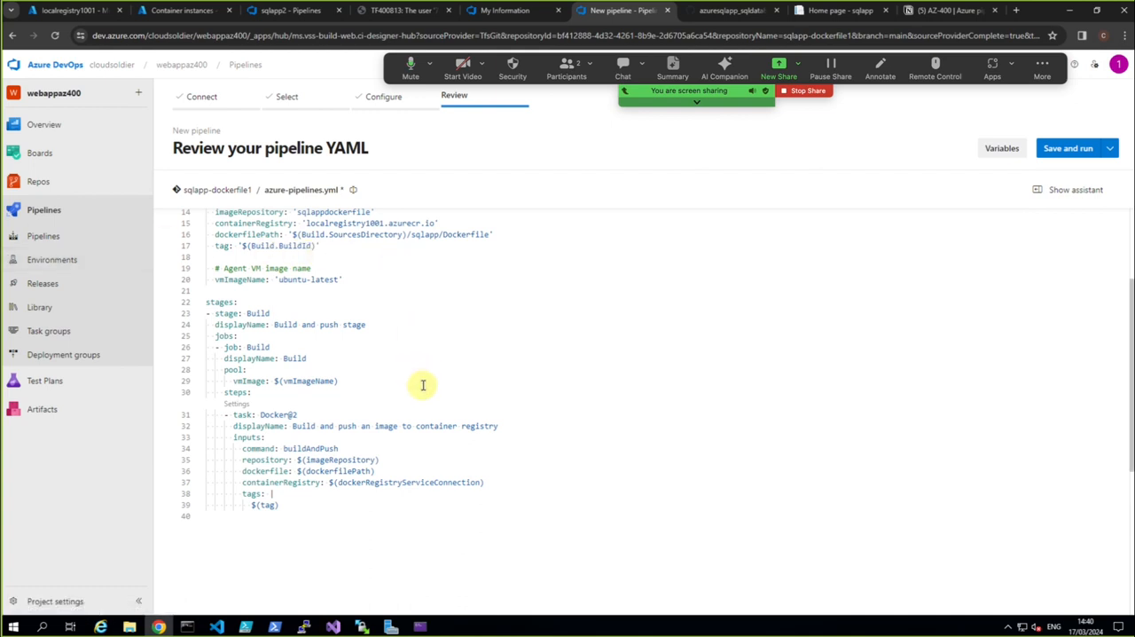
pyautogui.scroll(1, 423, 385)
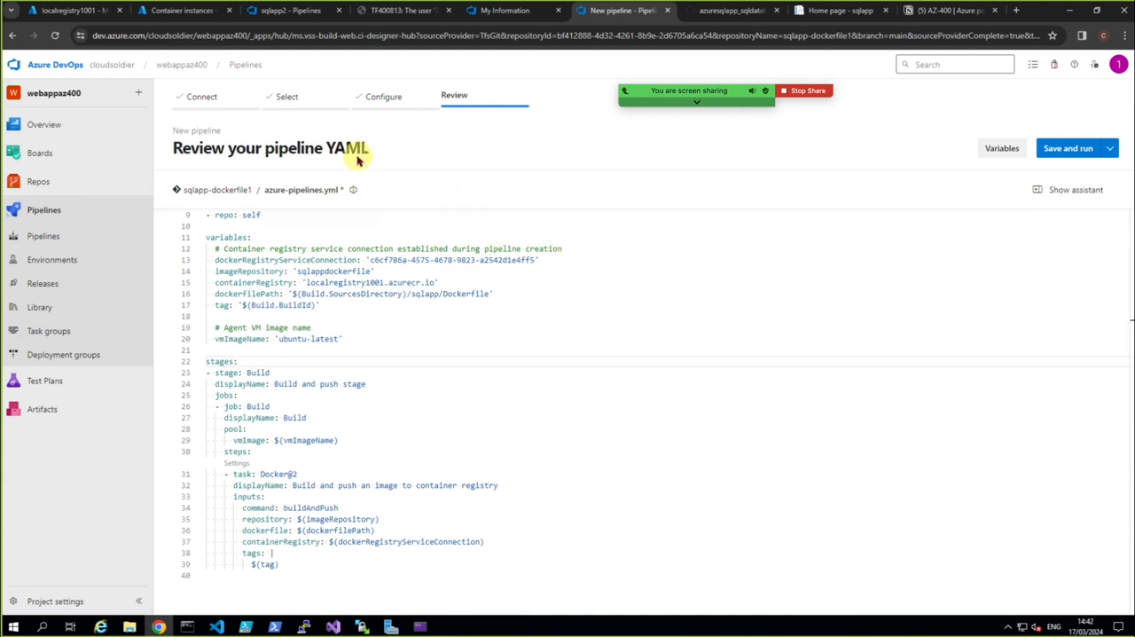
pyautogui.click(52, 605)
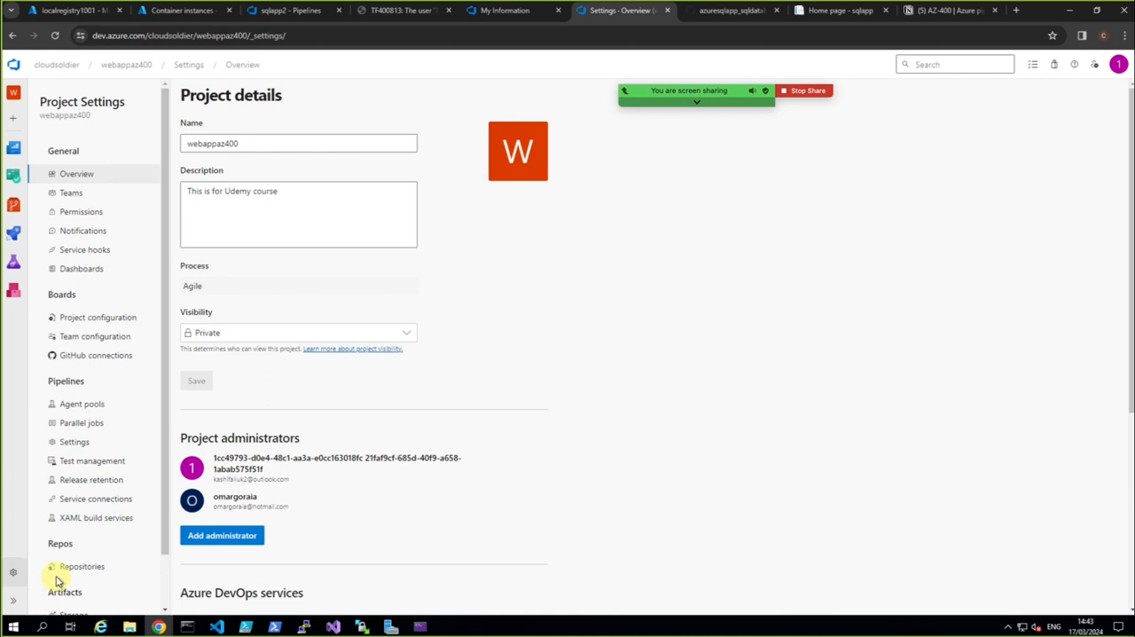
pyautogui.click(93, 499)
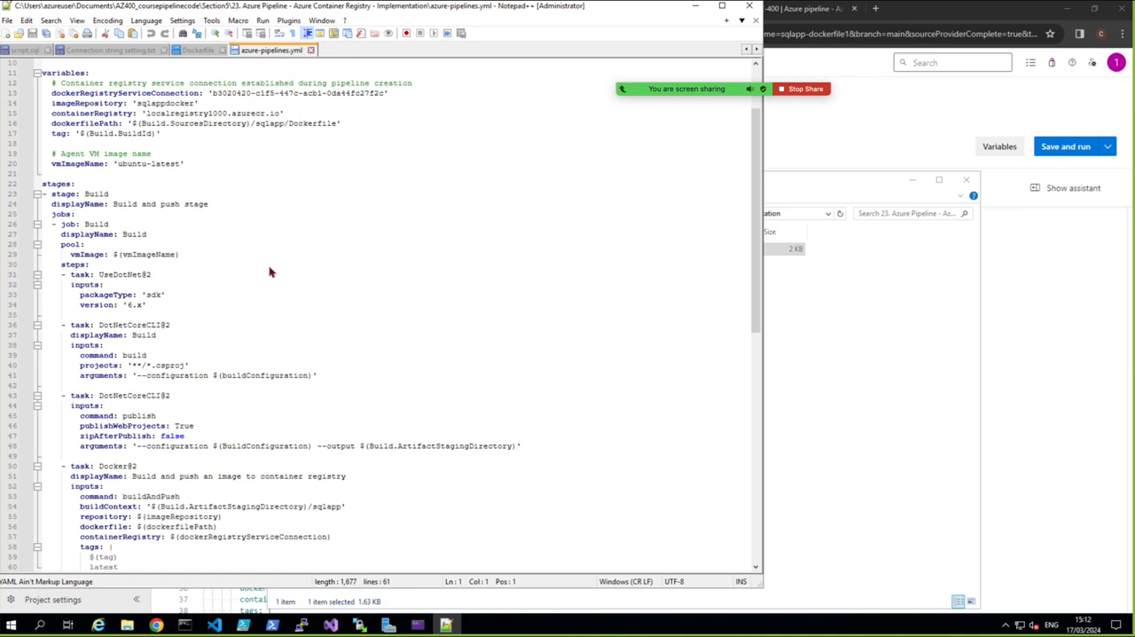
# Bring the pipeline review back to the front and examine the generated sqlapp-dockerfile1 YAML through the Docker@2 task
pyautogui.click(897, 309)
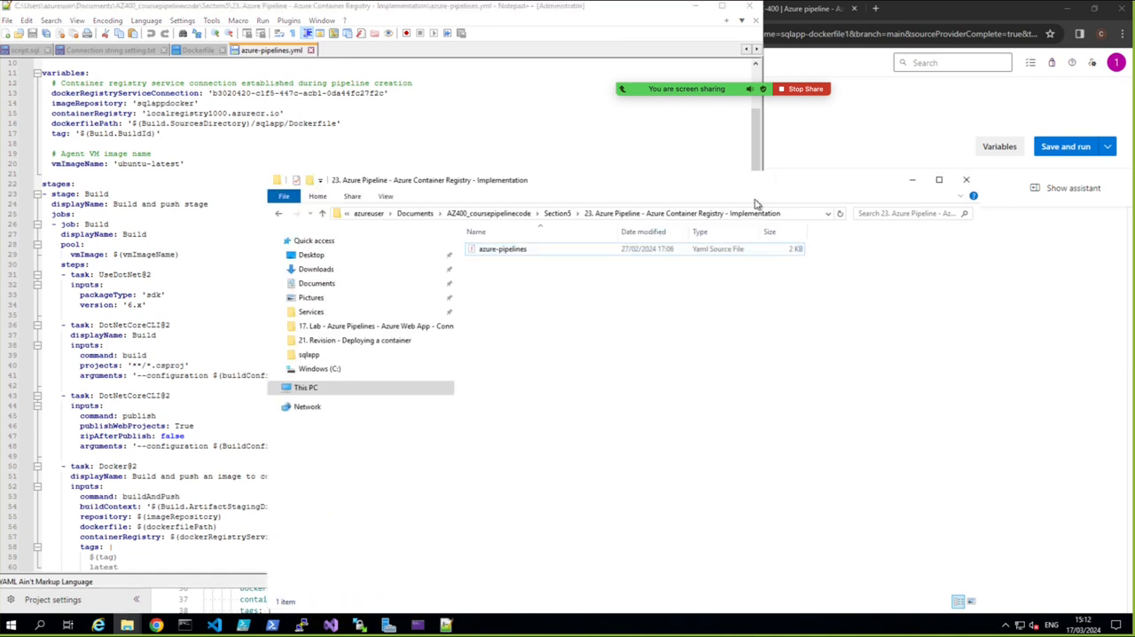
pyautogui.click(913, 116)
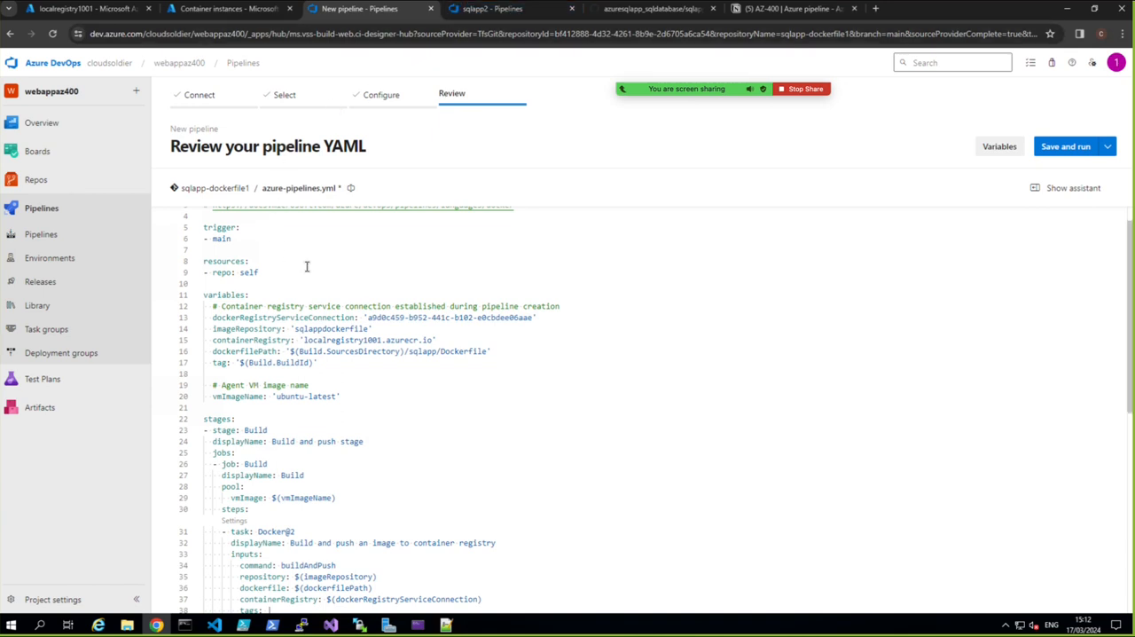
pyautogui.scroll(-2, 315, 272)
pyautogui.scroll(2, 316, 272)
pyautogui.scroll(-2, 409, 465)
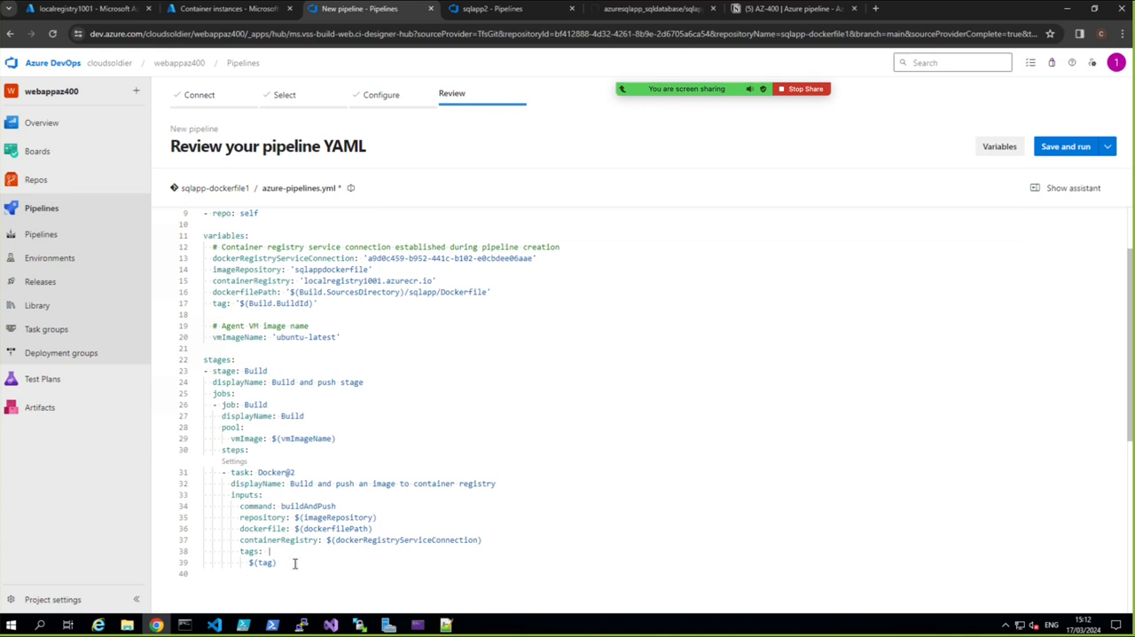
# View the contents of the inner sqlapp project folder in File Explorer and return to the pipeline review
pyautogui.click(128, 626)
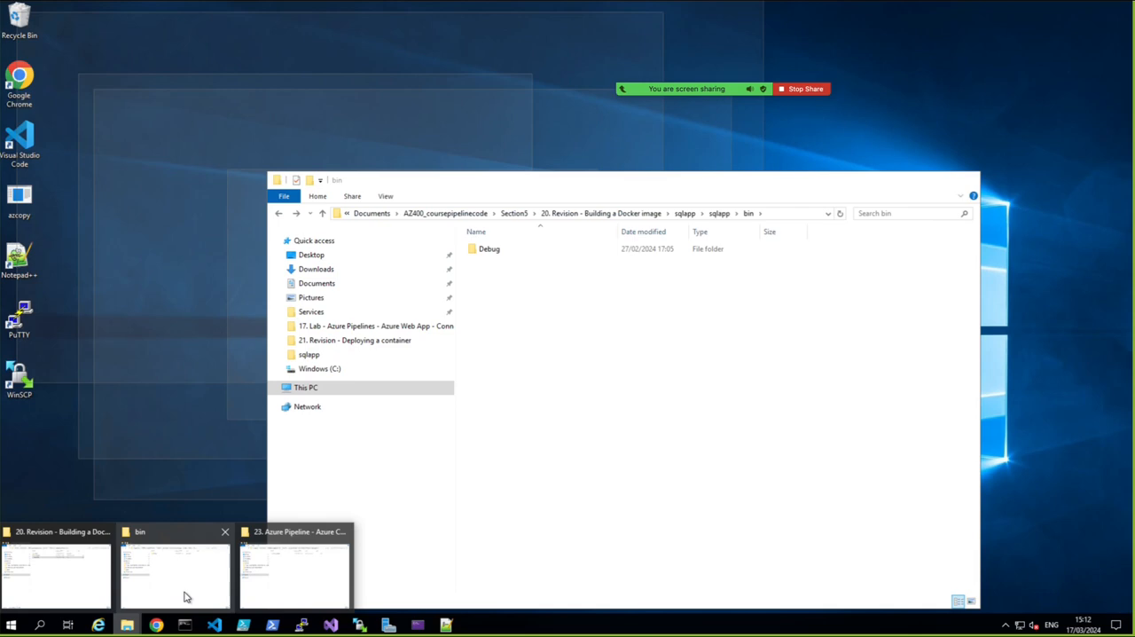
pyautogui.click(186, 596)
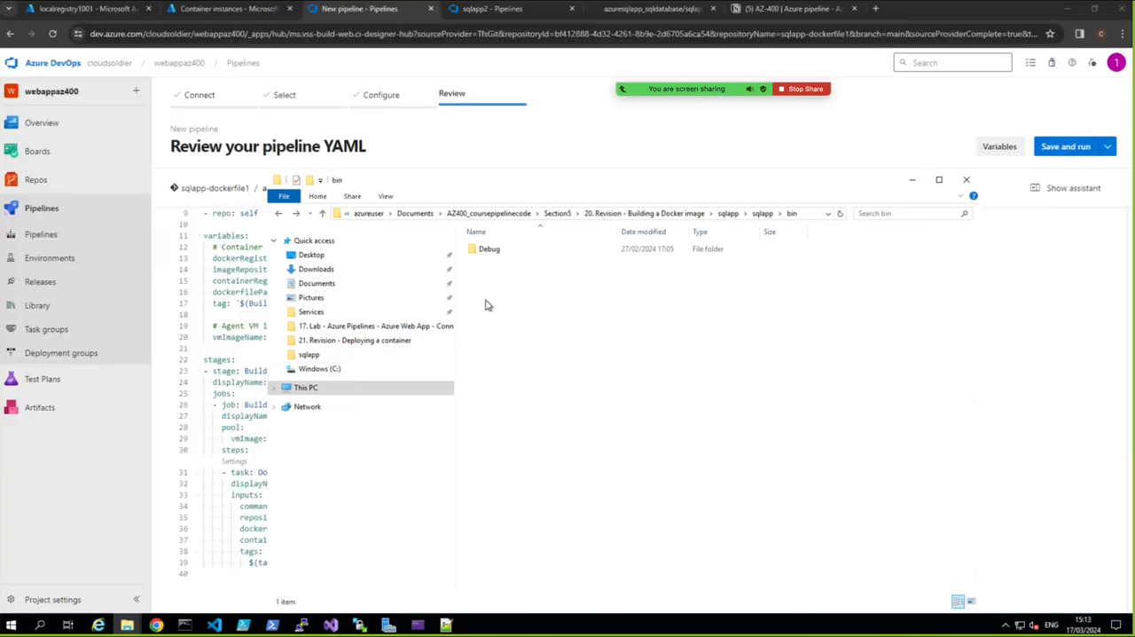
pyautogui.click(729, 213)
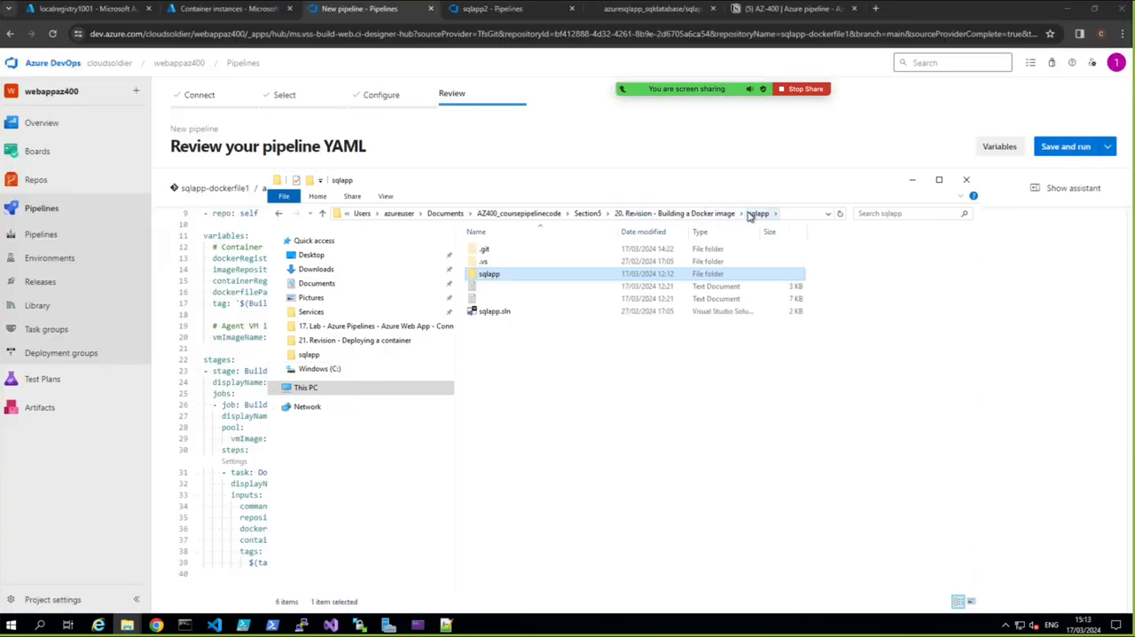
pyautogui.doubleClick(487, 275)
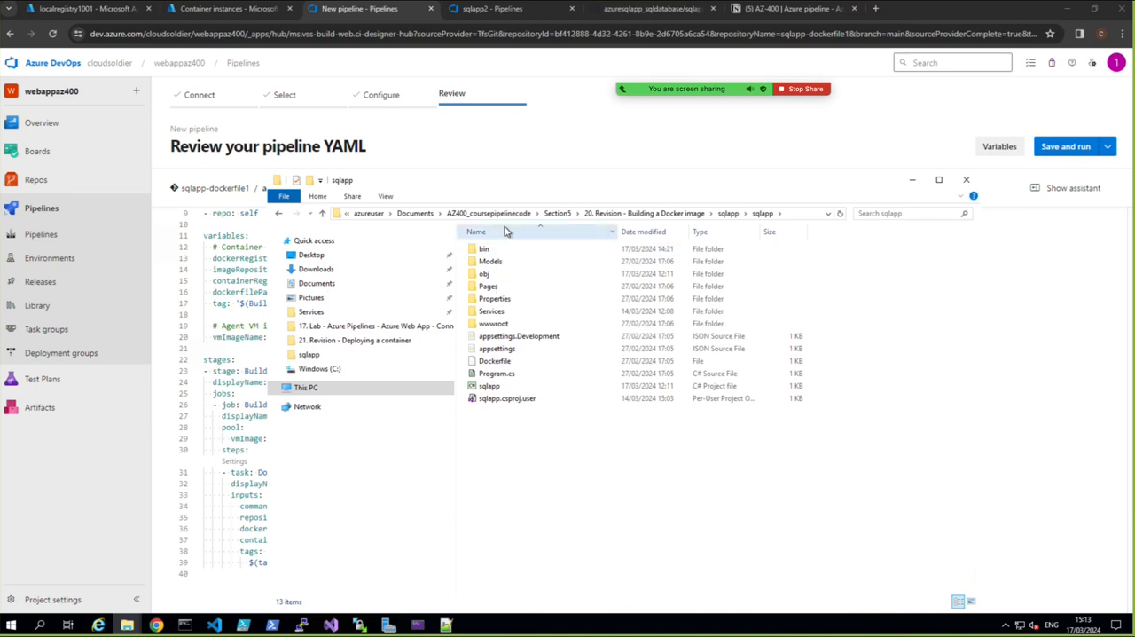
pyautogui.click(99, 470)
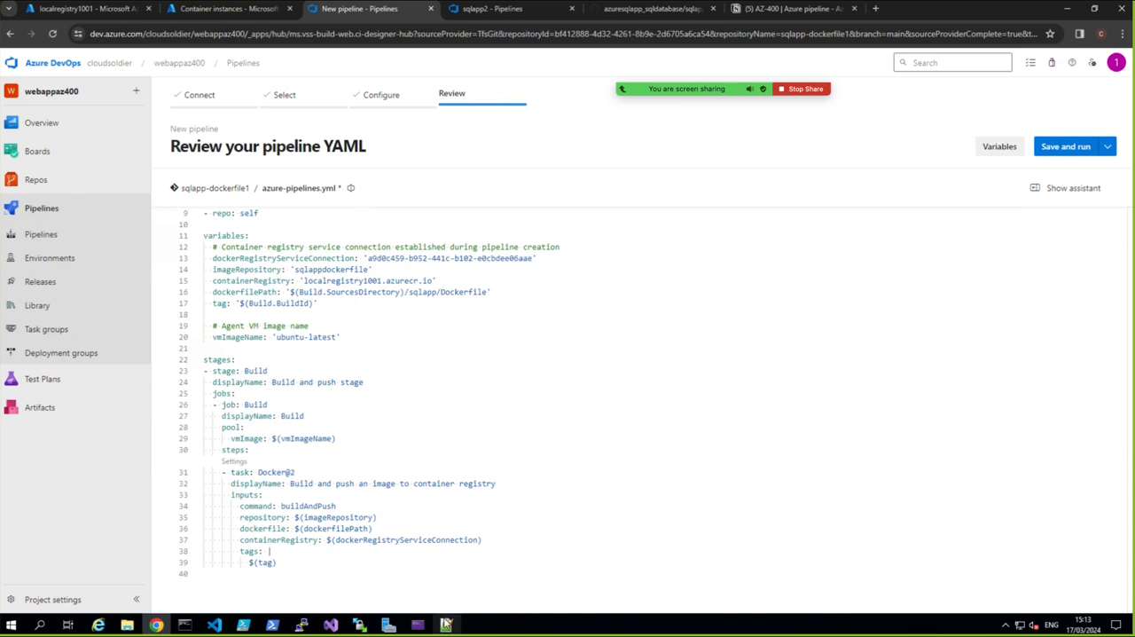
# Switch to Notepad++ and examine the prepared azure-pipelines.yml, from its variables through the .NET tasks to the Docker@2 buildContext line
pyautogui.click(446, 625)
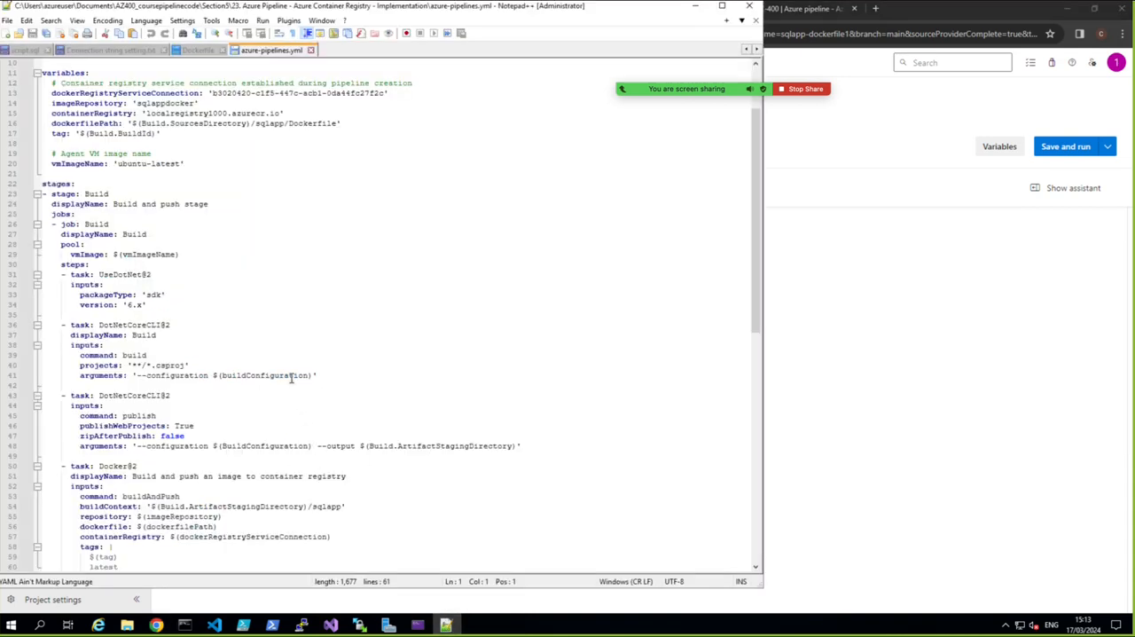
pyautogui.scroll(3, 278, 372)
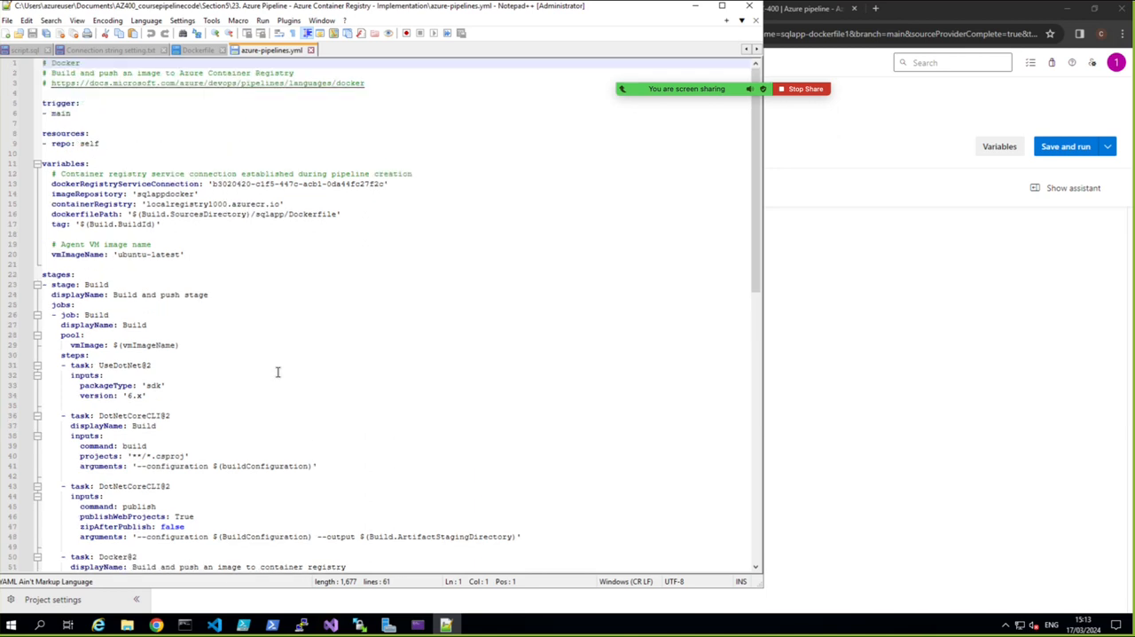
pyautogui.scroll(-3, 260, 361)
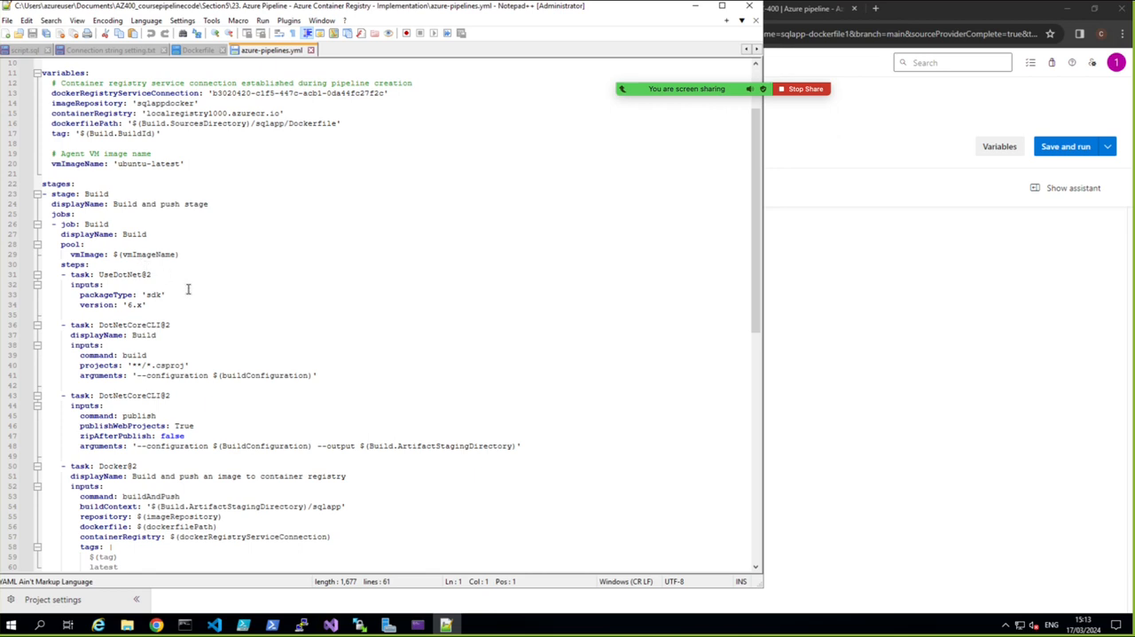
pyautogui.scroll(3, 188, 290)
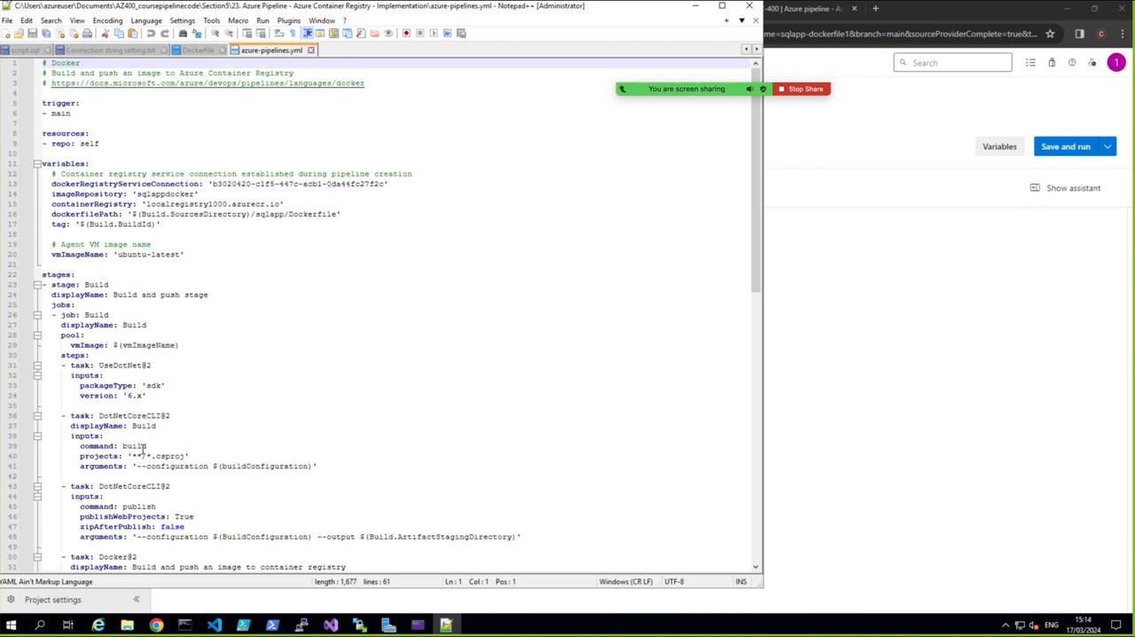
pyautogui.scroll(-1, 143, 450)
pyautogui.scroll(-2, 140, 434)
pyautogui.scroll(2, 138, 417)
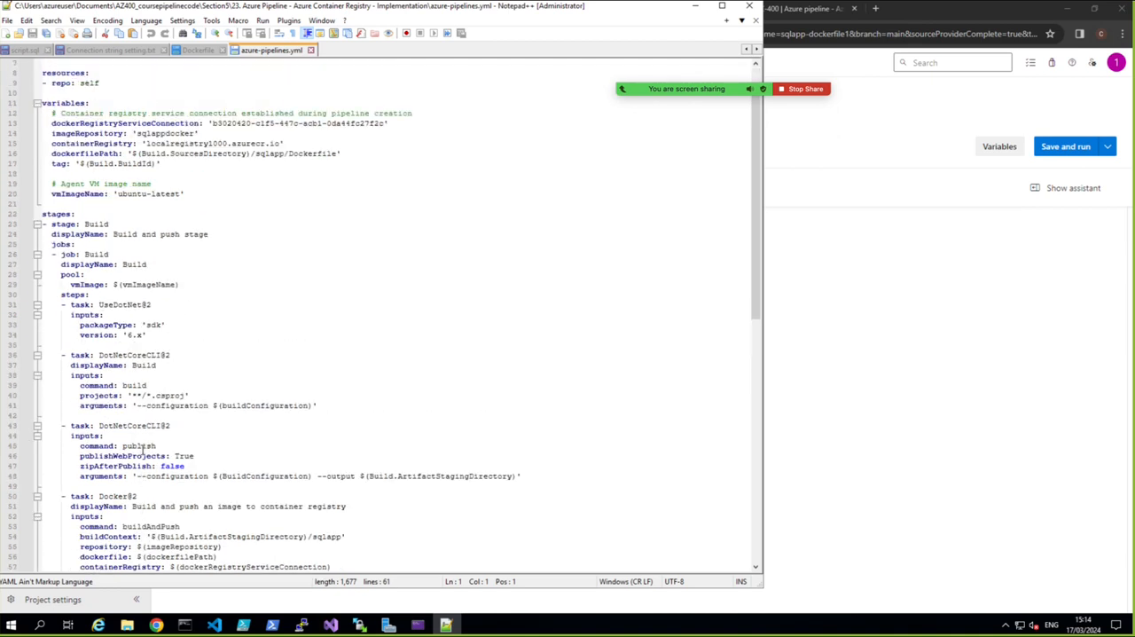
pyautogui.scroll(-3, 133, 404)
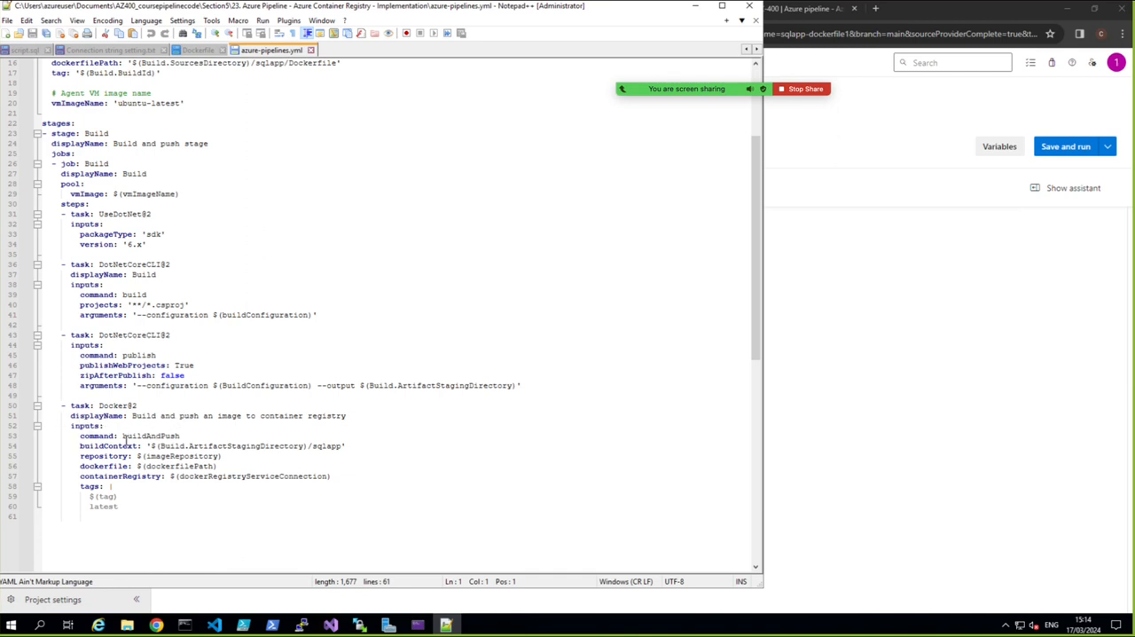
pyautogui.click(11, 446)
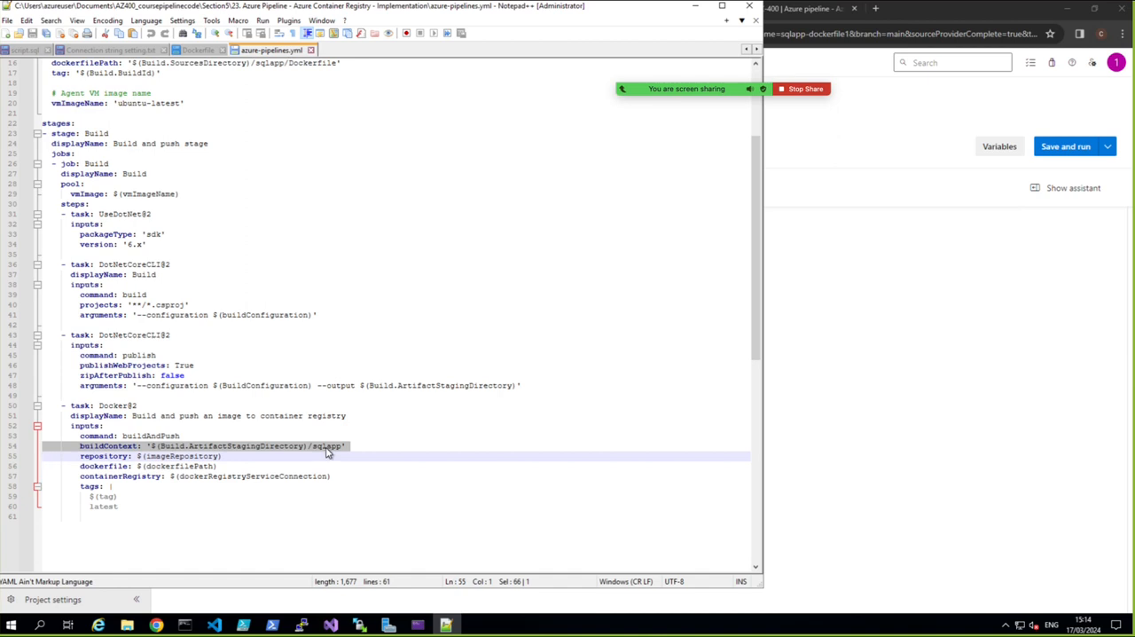
# Copy the entire prepared azure-pipelines.yml and select all of the generated YAML in the Azure DevOps pipeline review
pyautogui.click(271, 267)
pyautogui.rightClick(273, 273)
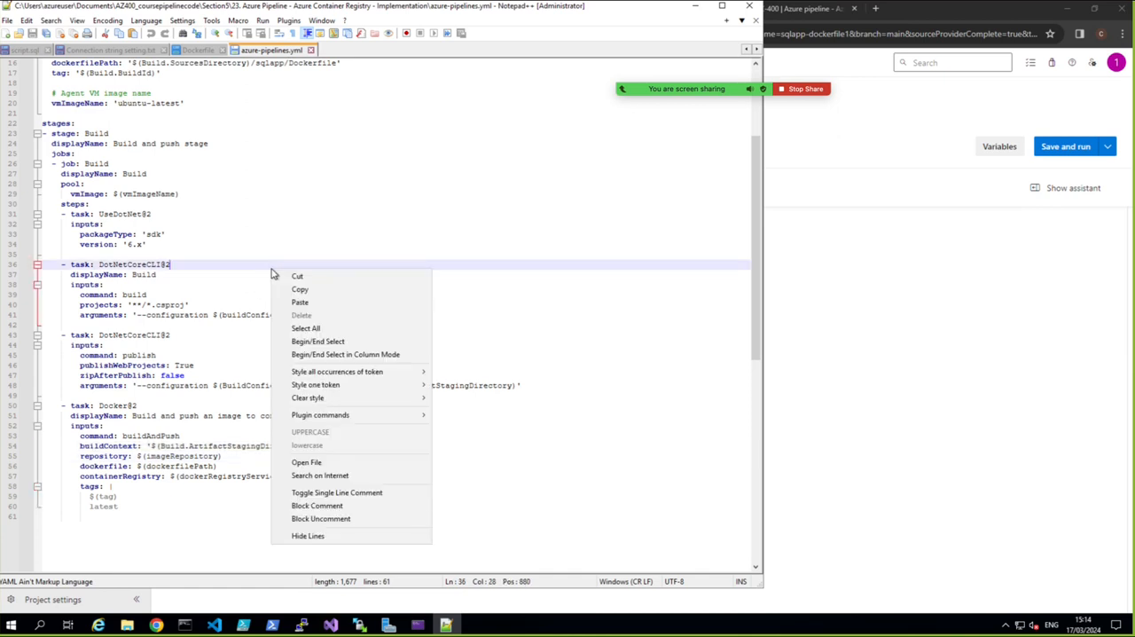
pyautogui.click(309, 328)
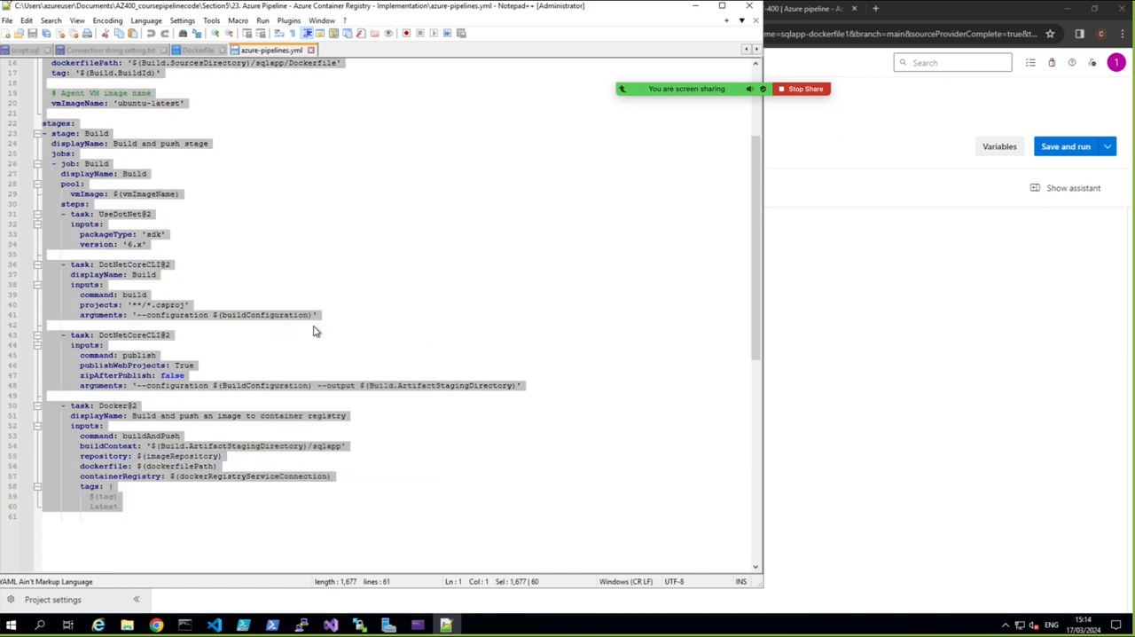
pyautogui.click(874, 398)
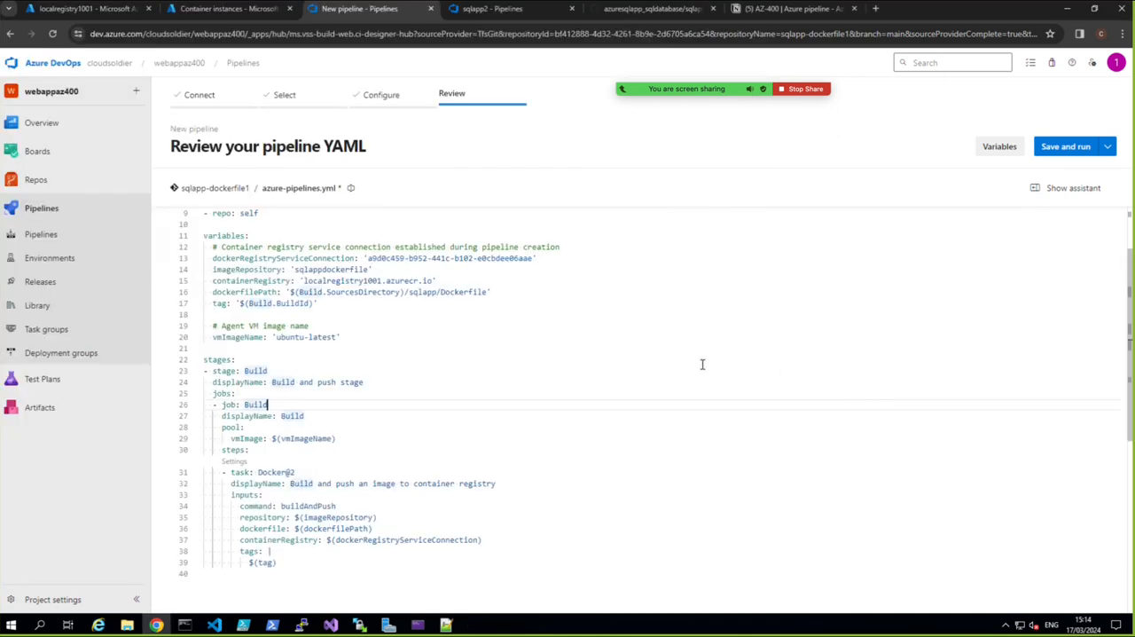
pyautogui.scroll(3, 513, 386)
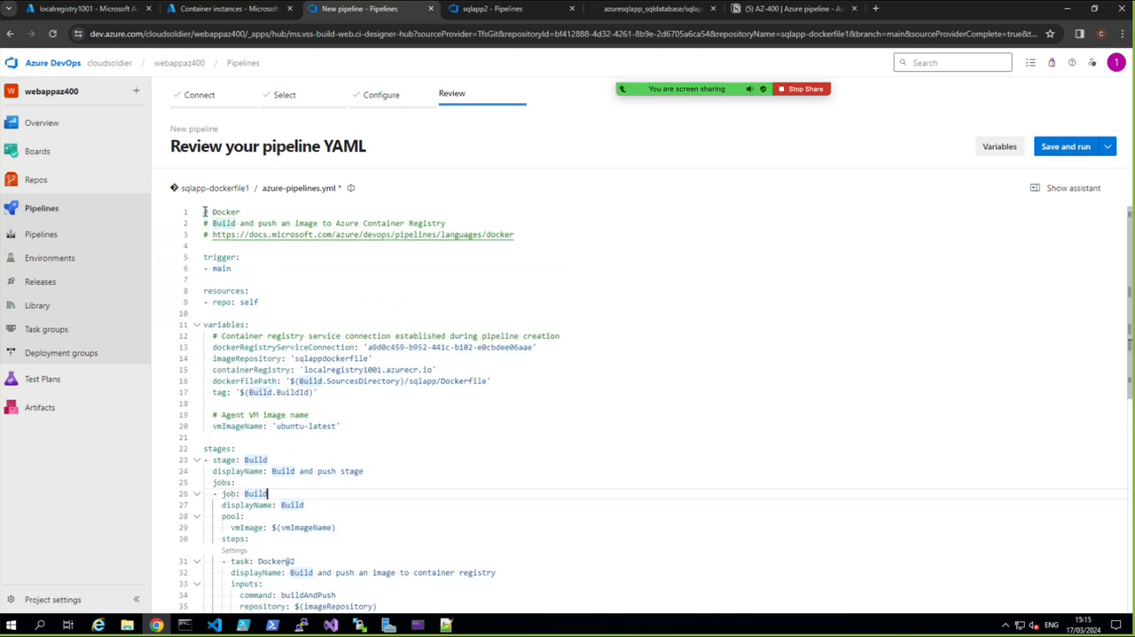
pyautogui.moveTo(205, 211); pyautogui.dragTo(204, 596)
pyautogui.rightClick(297, 539)
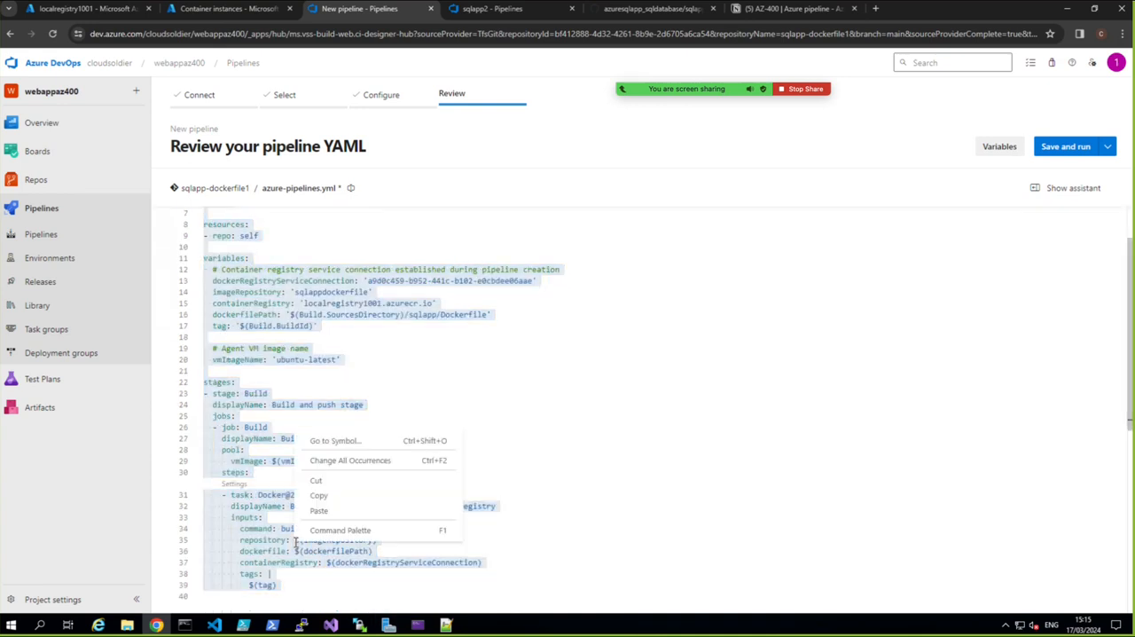
pyautogui.click(318, 512)
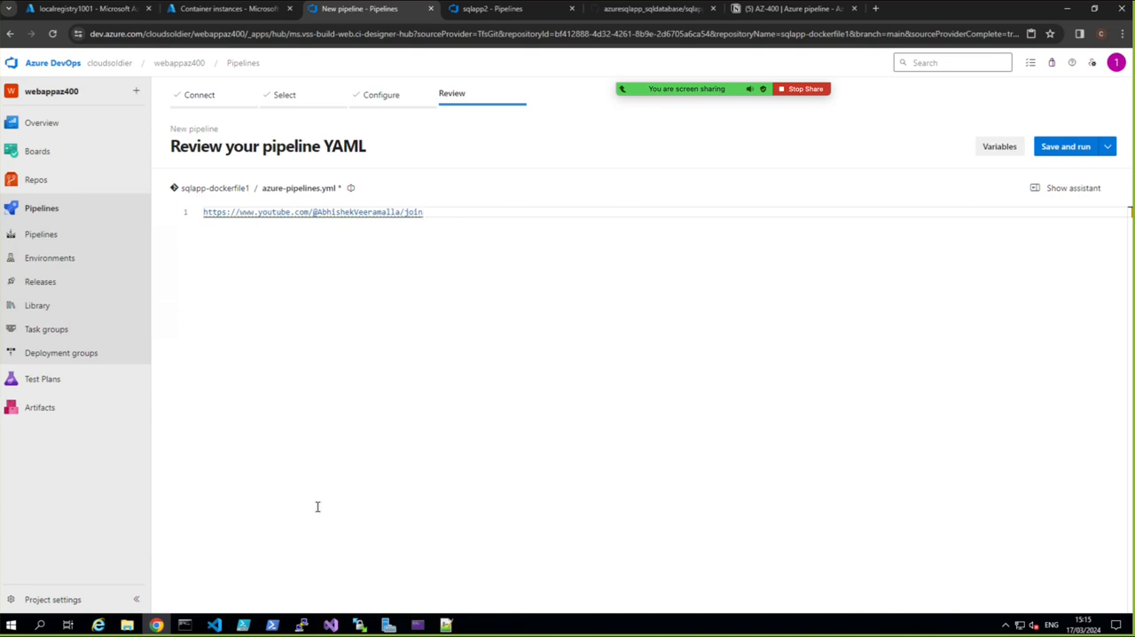
pyautogui.hotkey('ctrl', 'z')
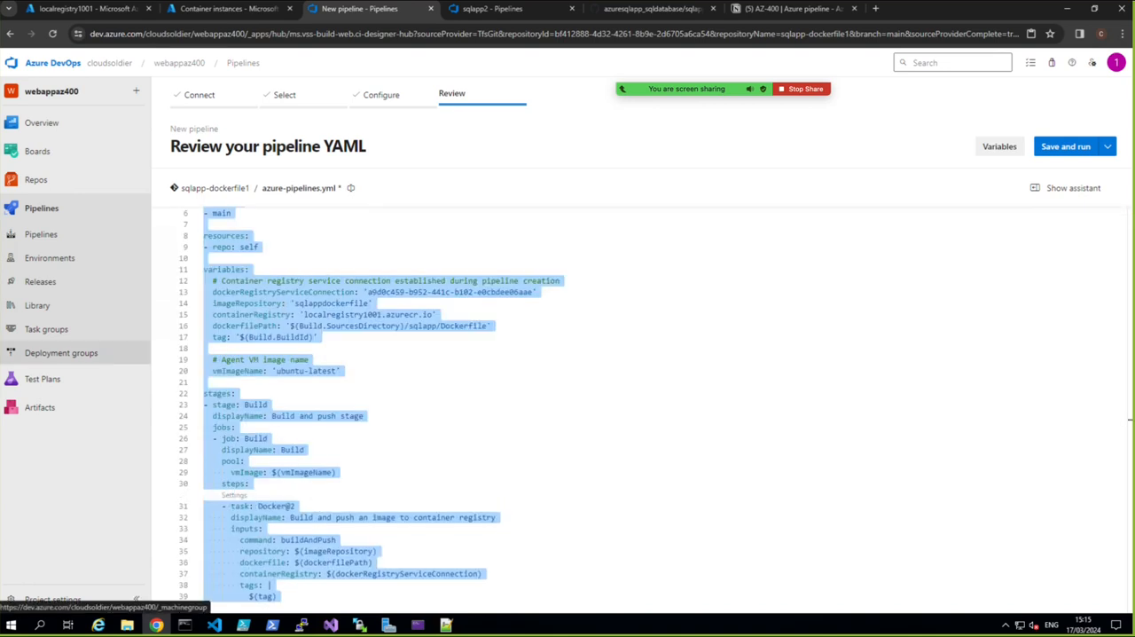
# Replace the selected YAML with the prepared file containing the UseDotNet@2, DotNetCoreCLI@2 build and publish, and Docker@2 tasks, and check it
pyautogui.hotkey('ctrl', 'v')
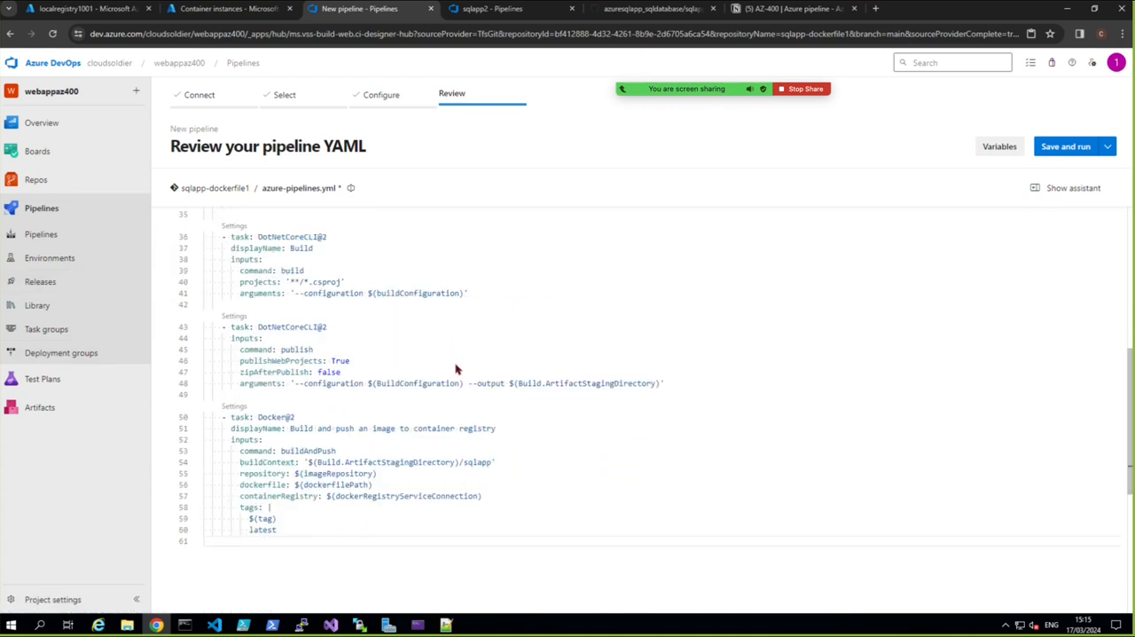
pyautogui.scroll(2, 457, 369)
pyautogui.scroll(-3, 453, 368)
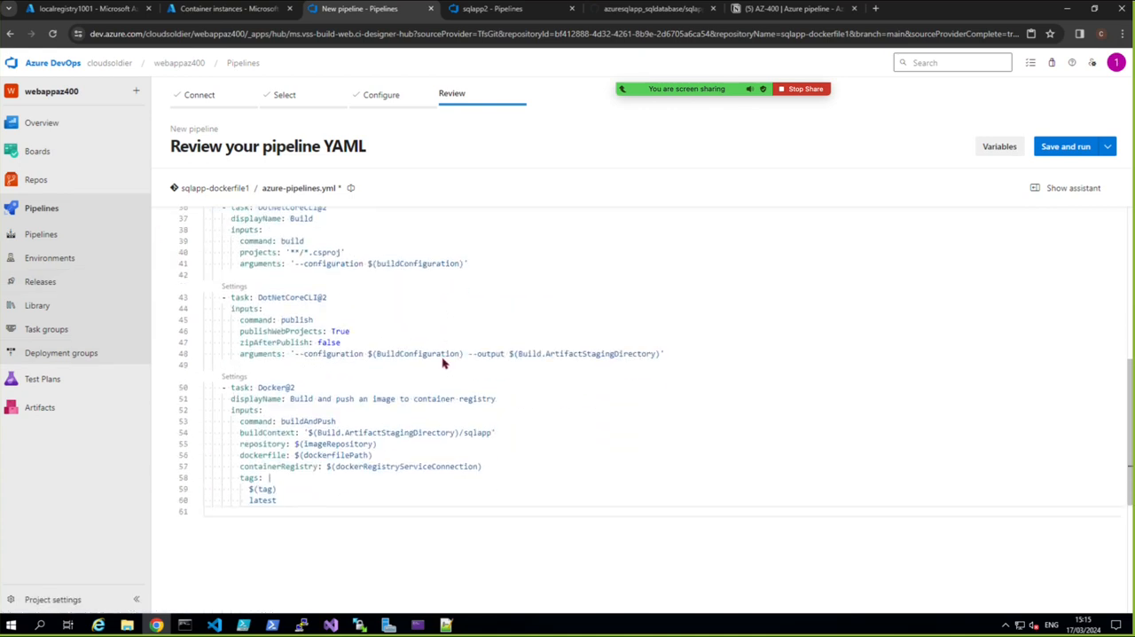
pyautogui.scroll(2, 371, 420)
pyautogui.scroll(3, 371, 420)
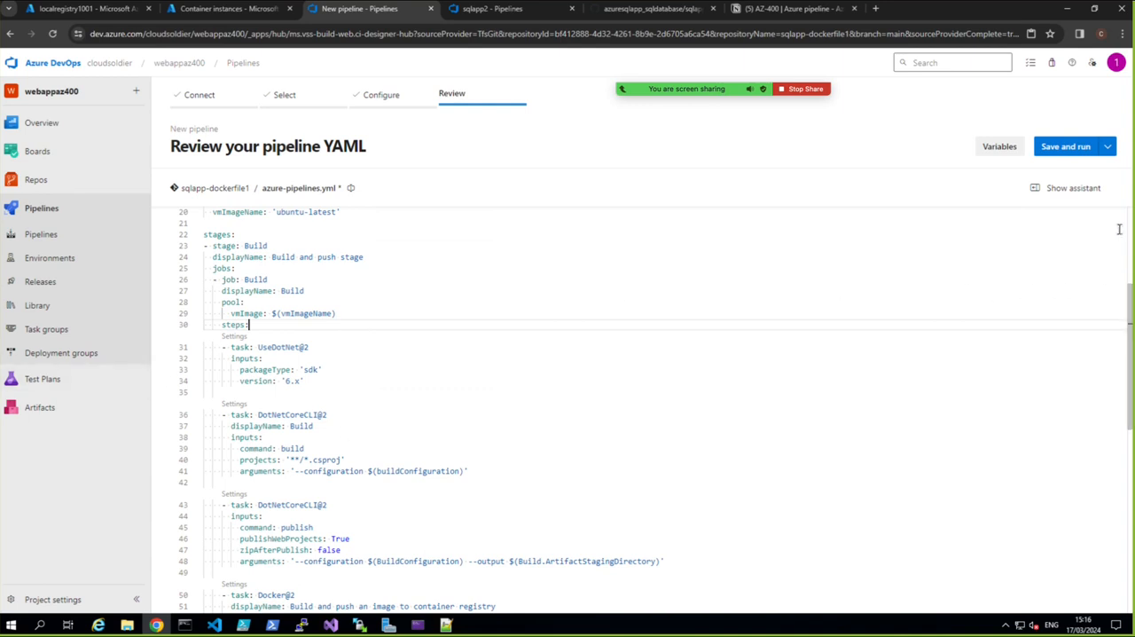
# Save and run the pipeline, committing directly to the main branch with the message "Set up CI with Azure Pipelines"
pyautogui.click(1063, 147)
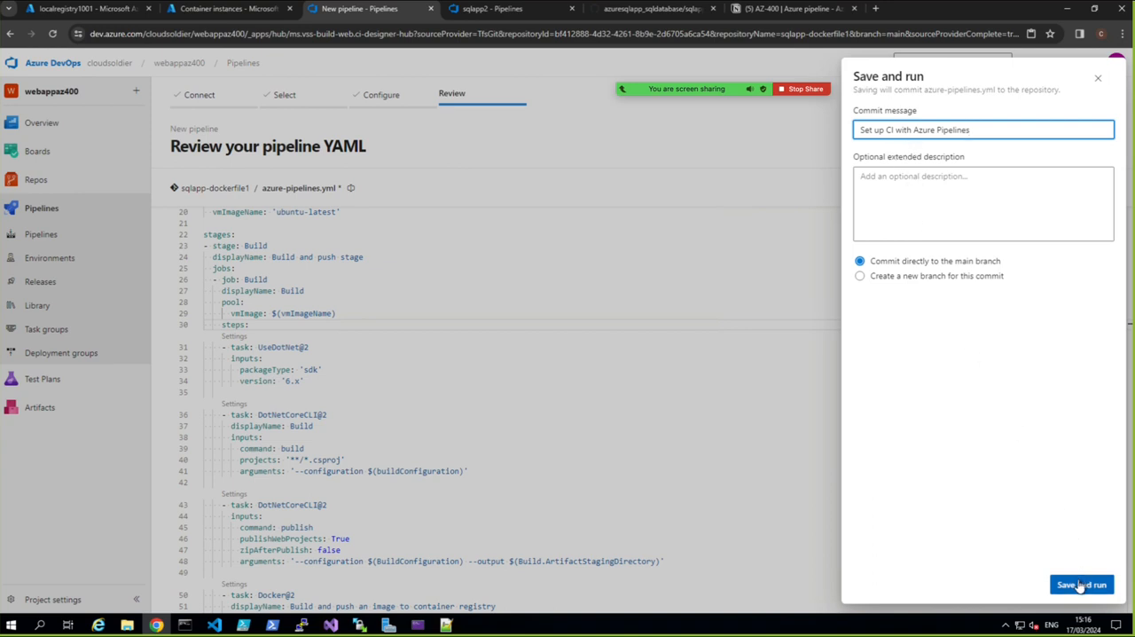
pyautogui.click(1080, 585)
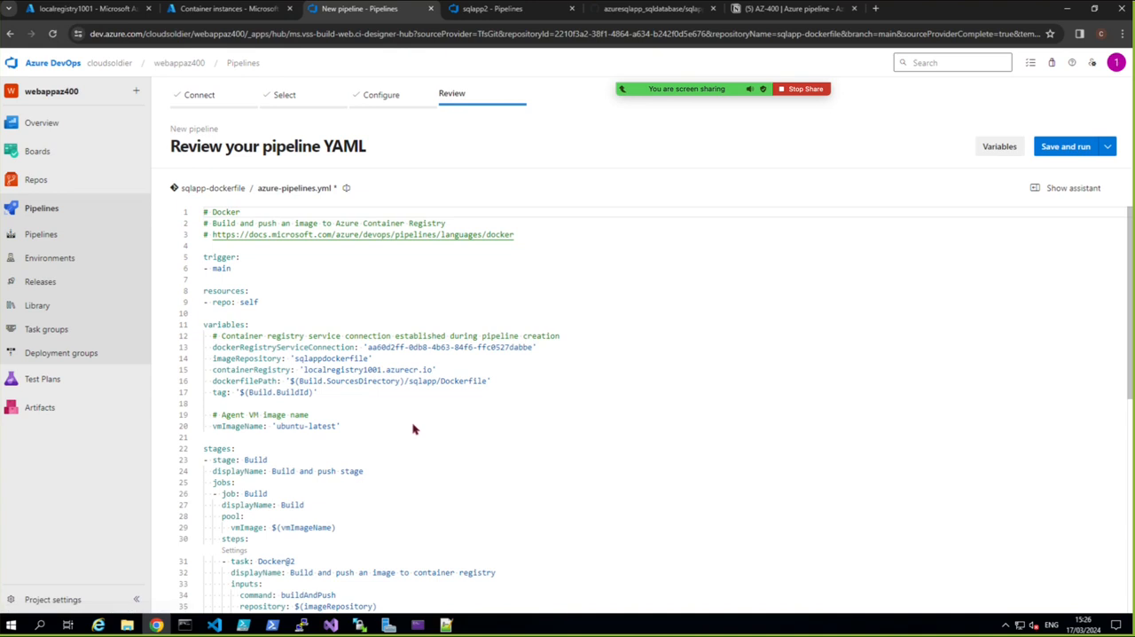
# Review the YAML generated for the sqlapp-dockerfile repository and resize the browser to a smaller window over Visual Studio
pyautogui.scroll(-3, 412, 430)
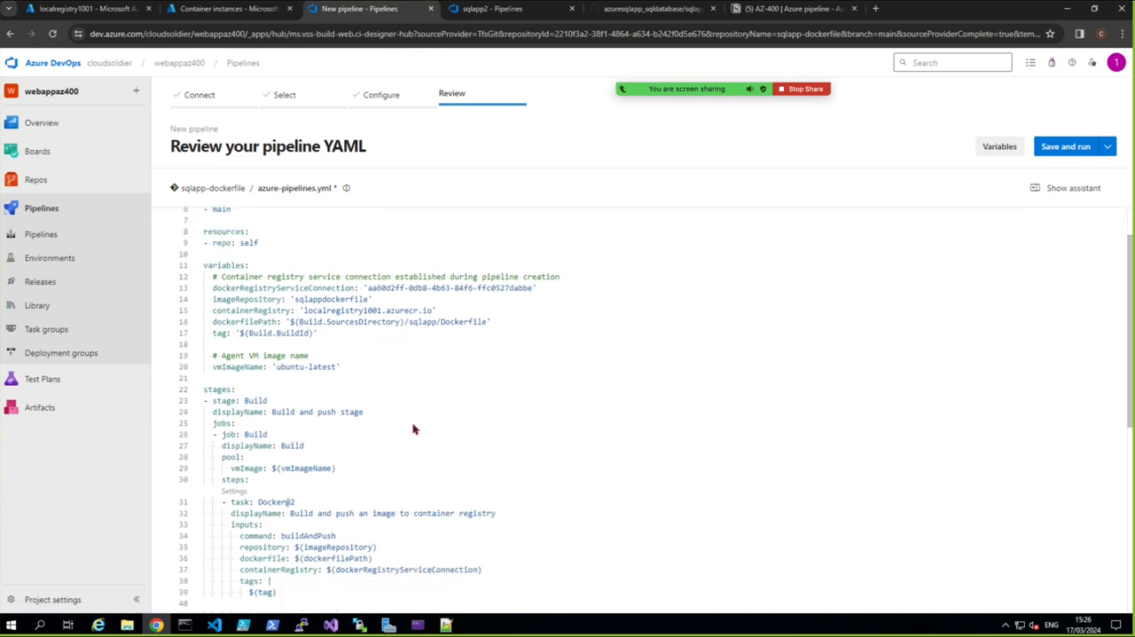
pyautogui.scroll(-2, 412, 429)
pyautogui.scroll(3, 412, 429)
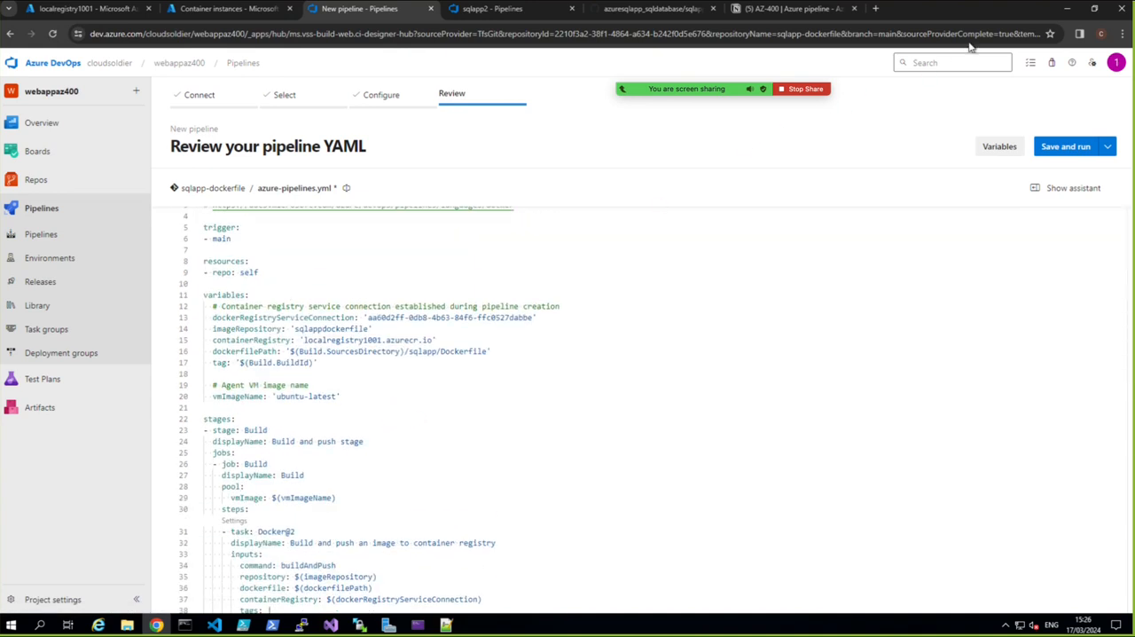
pyautogui.click(1096, 9)
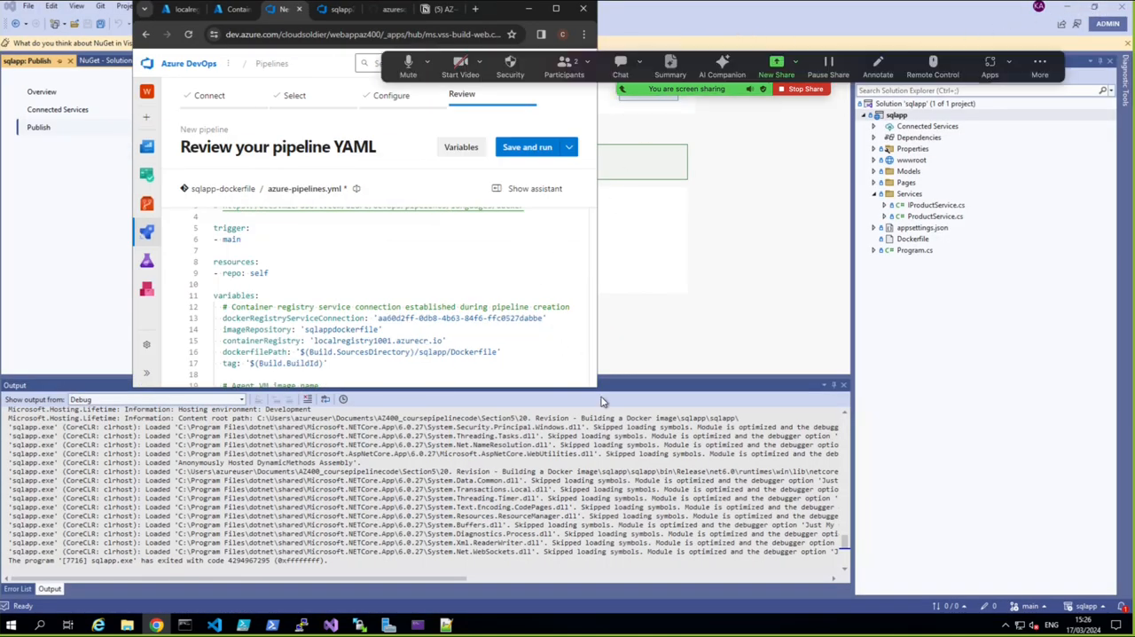
pyautogui.moveTo(598, 389); pyautogui.dragTo(838, 523)
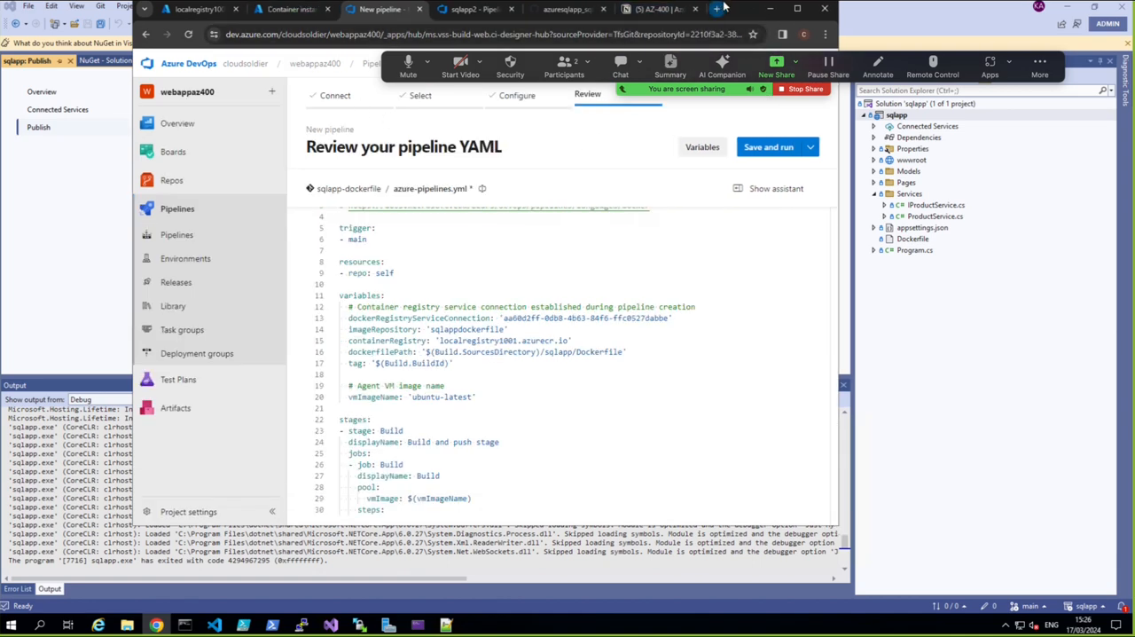
# Arrange the browser and the prepared azure-pipelines.yml in Notepad++ side by side to compare it with the sqlapp-dockerfile pipeline YAML
pyautogui.moveTo(727, 9); pyautogui.dragTo(605, 17)
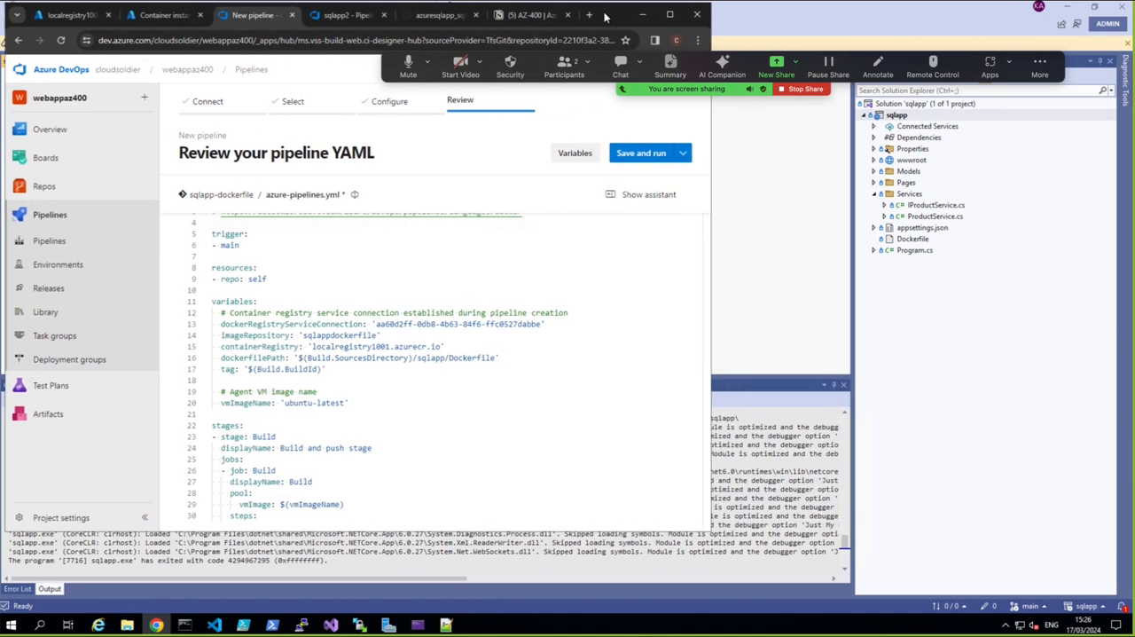
pyautogui.click(446, 625)
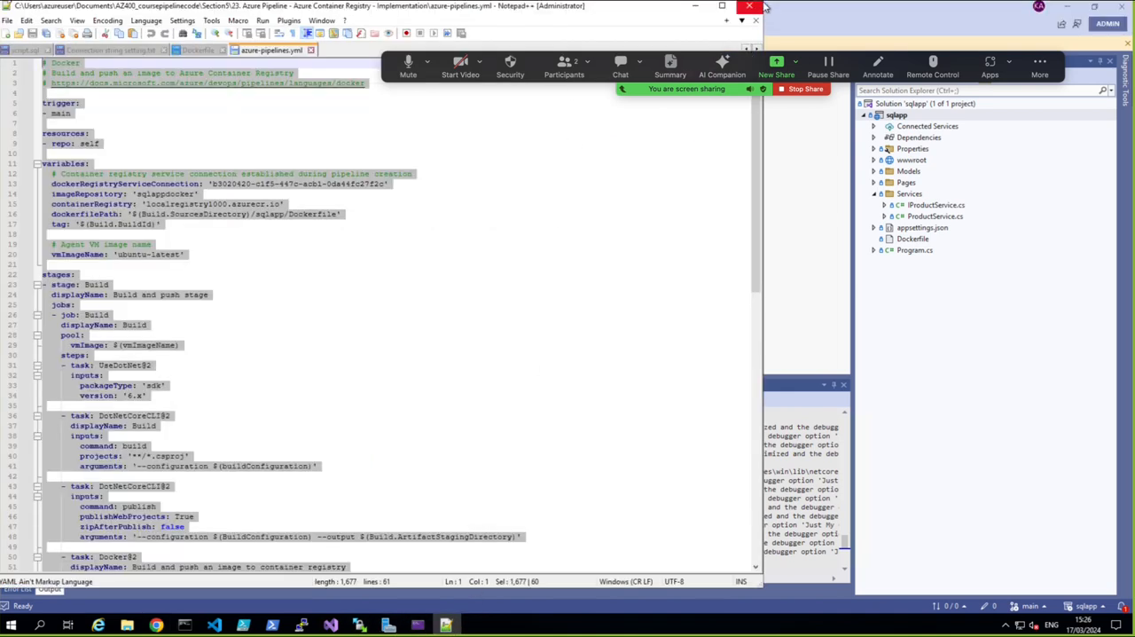
pyautogui.moveTo(763, 40); pyautogui.dragTo(568, 41)
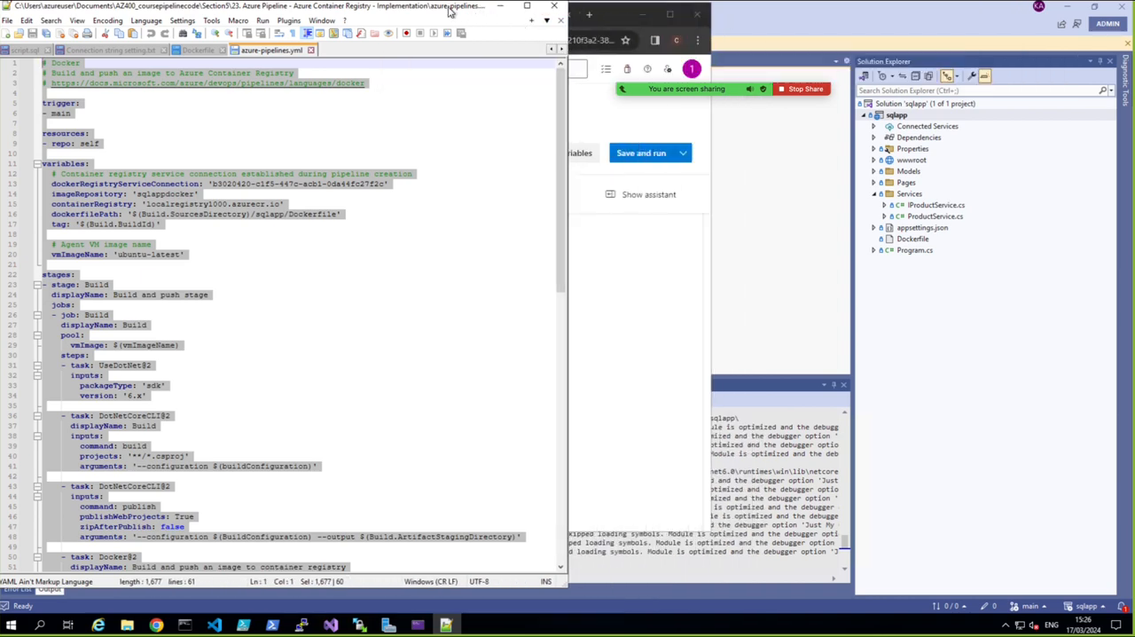
pyautogui.moveTo(450, 10); pyautogui.dragTo(1109, 12)
pyautogui.click(588, 365)
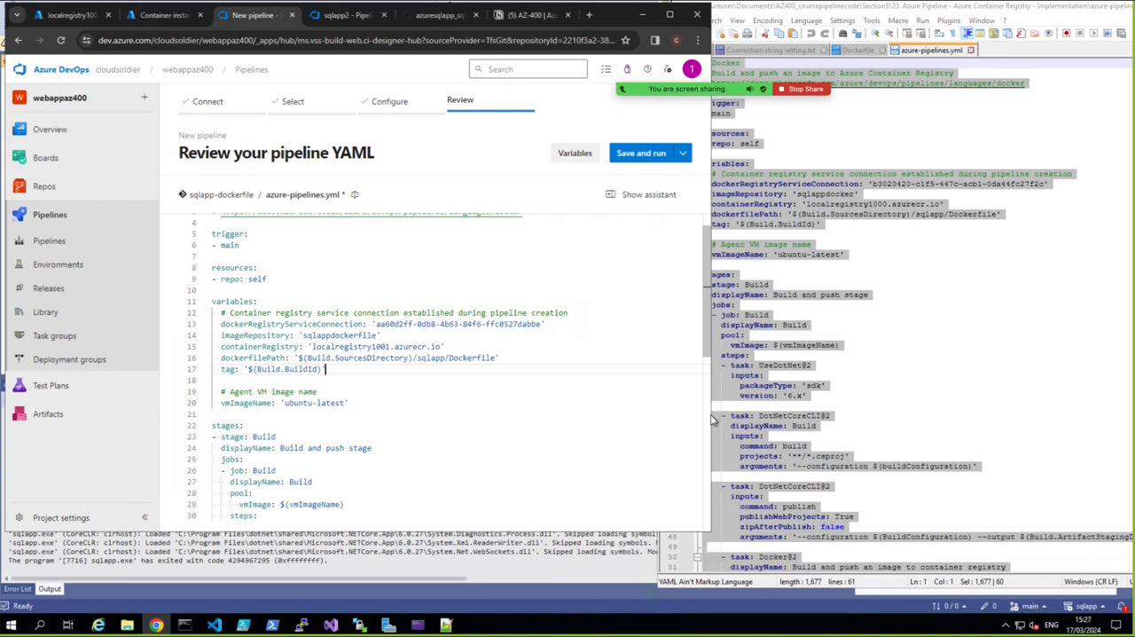
pyautogui.moveTo(713, 420); pyautogui.dragTo(618, 420)
pyautogui.moveTo(618, 535); pyautogui.dragTo(652, 535)
pyautogui.moveTo(652, 583); pyautogui.dragTo(641, 578)
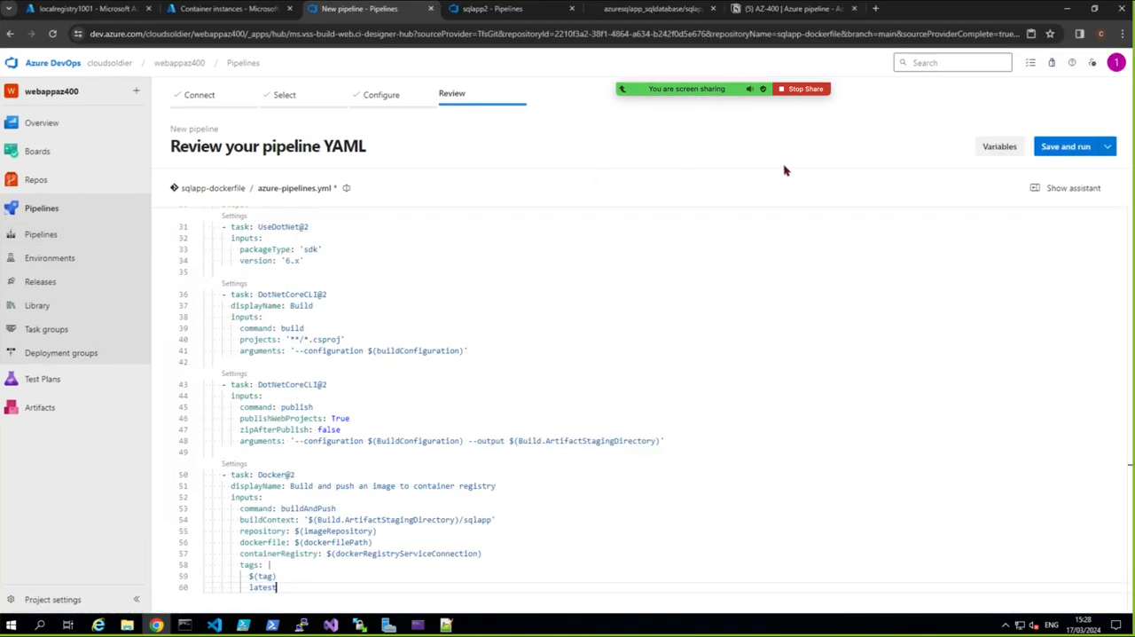
# Save and run the sqlapp-dockerfile pipeline with a direct commit to main, and follow the UseDotNet and Build task logs
pyautogui.click(1067, 148)
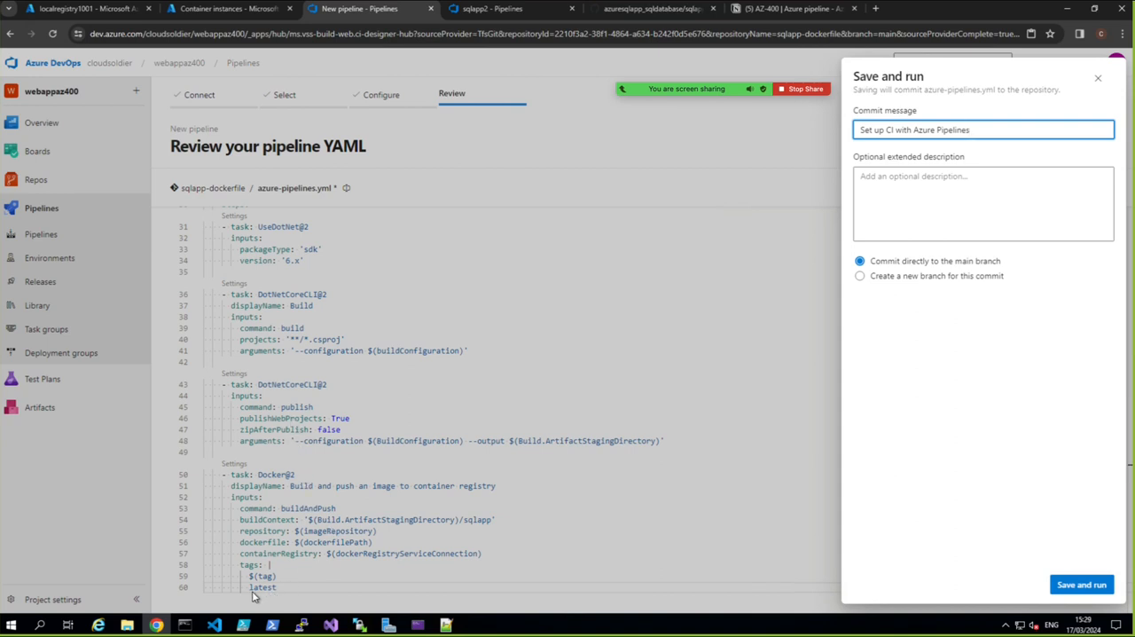
pyautogui.click(1059, 583)
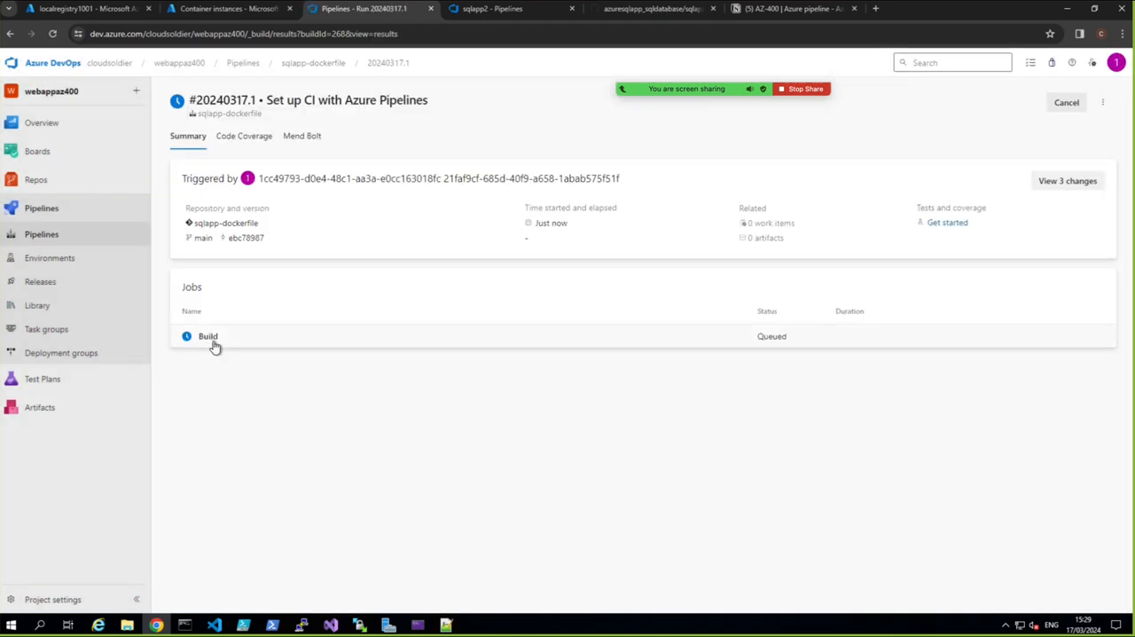
pyautogui.click(209, 337)
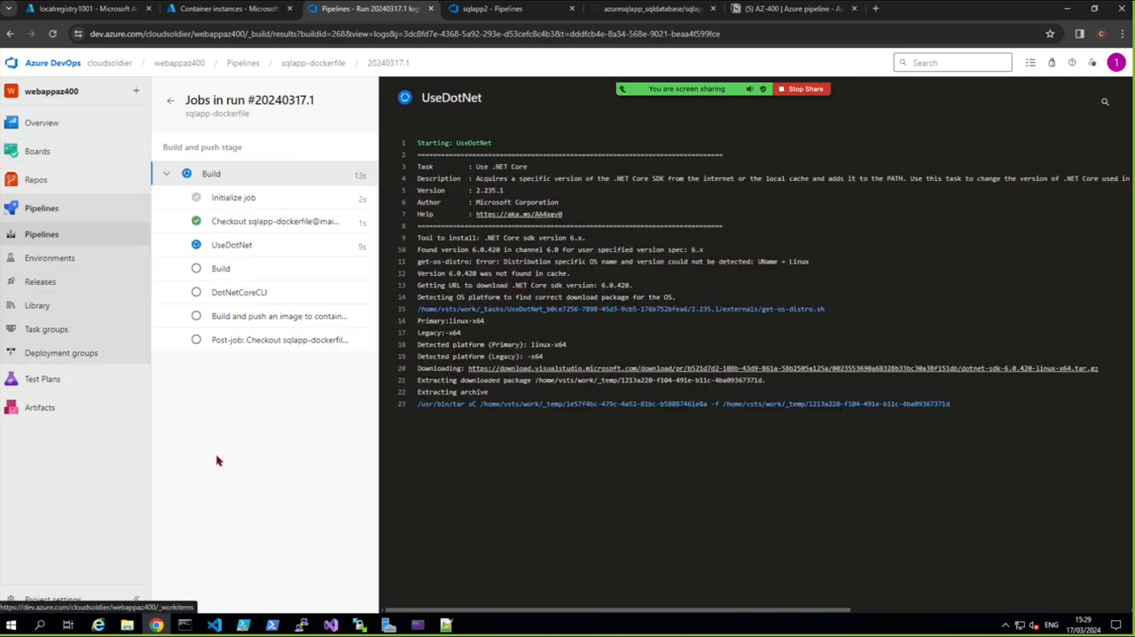
pyautogui.click(243, 251)
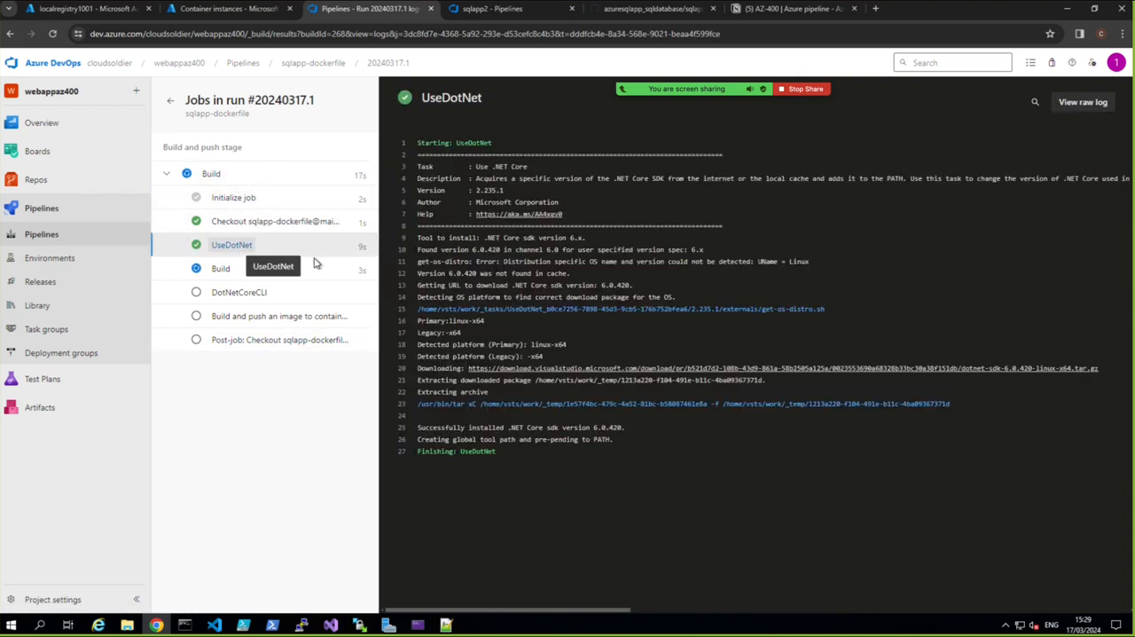
pyautogui.click(225, 275)
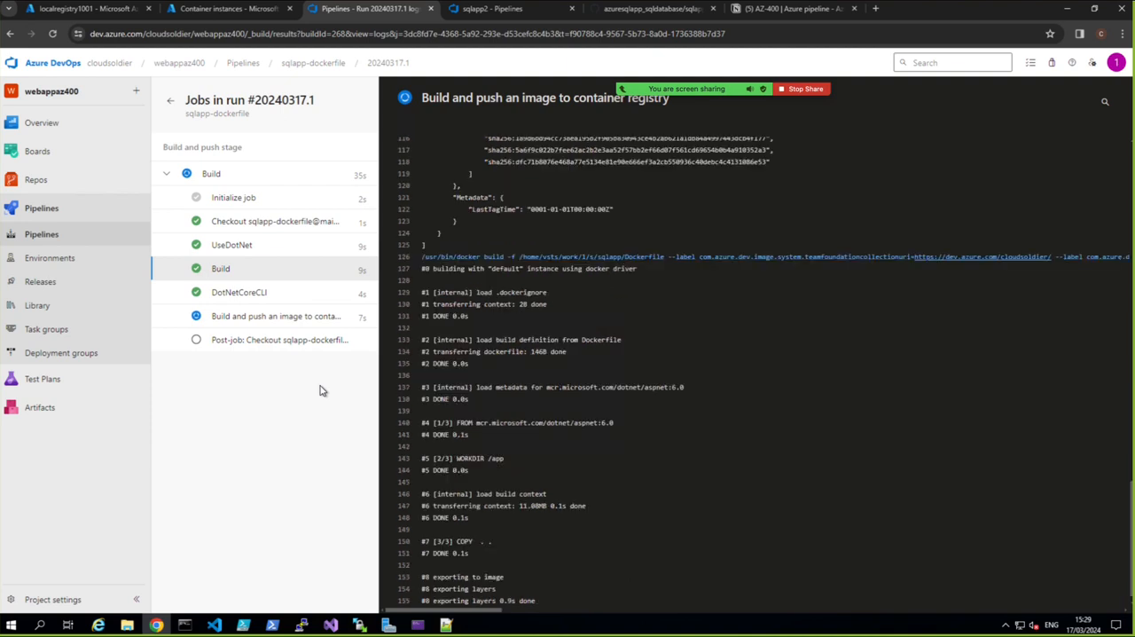
# Switch to the Azure portal and reload the repositories of the localregistry1001 container registry to check for the pushed image
pyautogui.moveTo(107, 378)
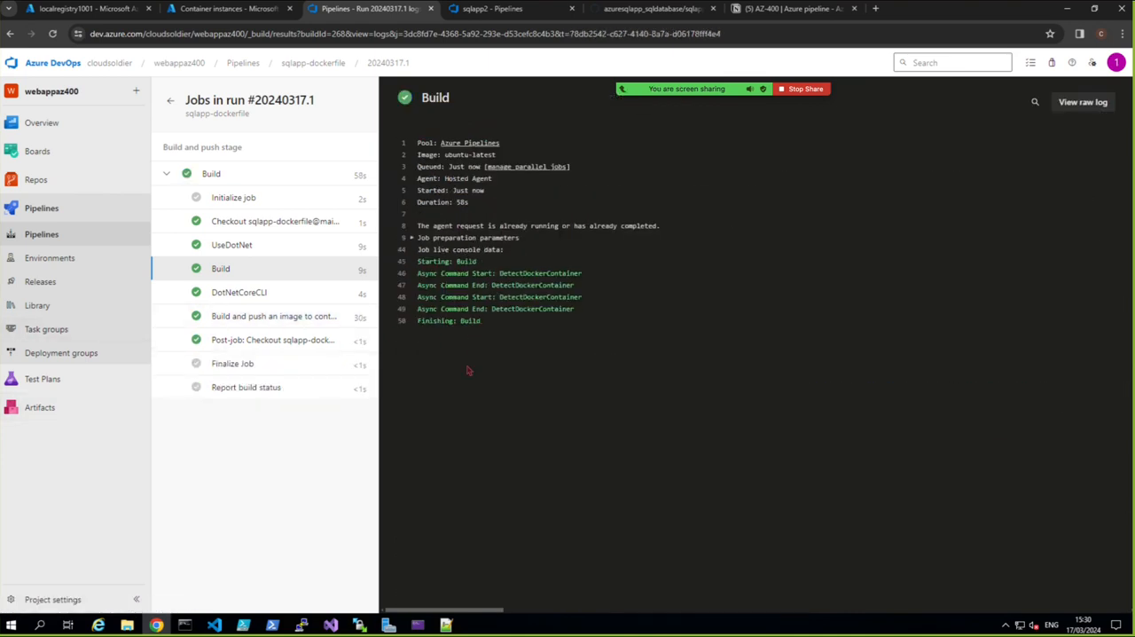
pyautogui.click(77, 9)
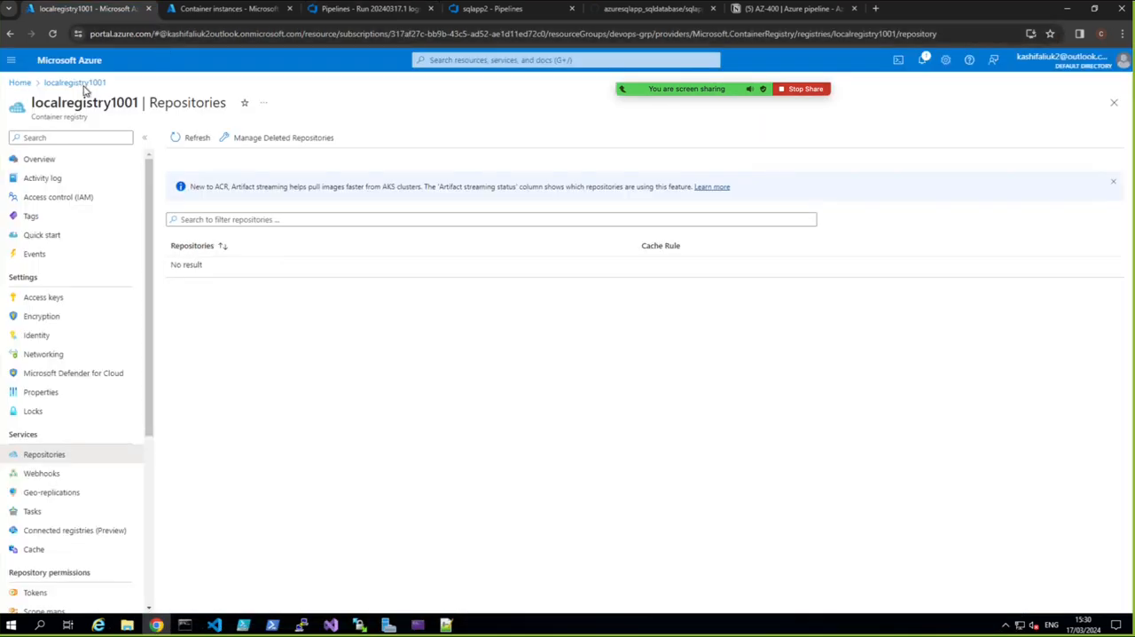
pyautogui.click(54, 36)
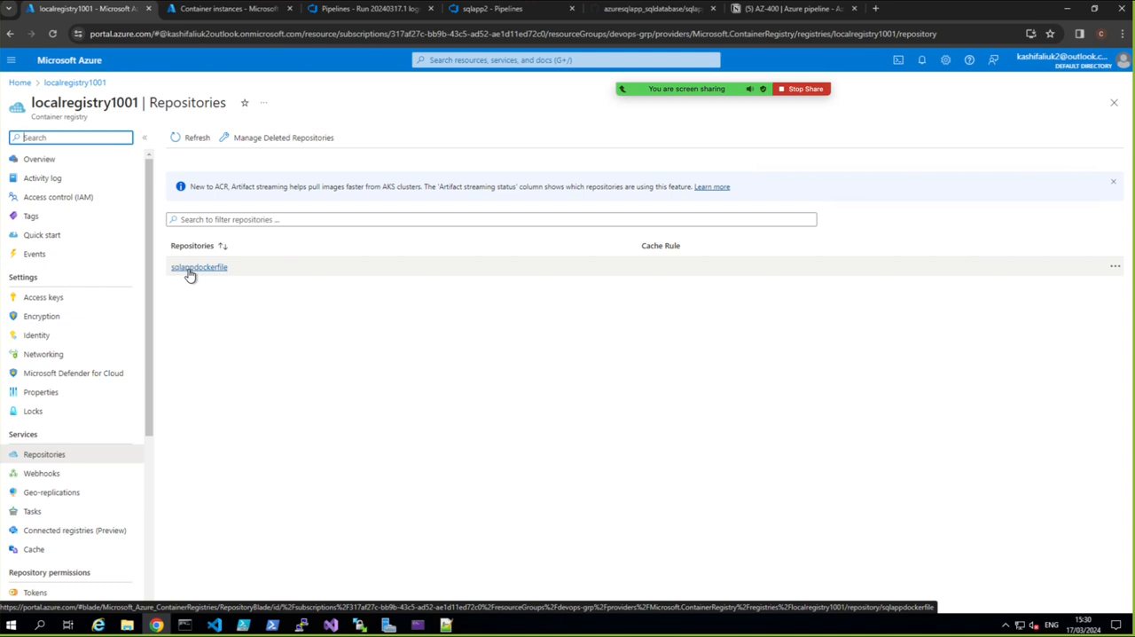
# Set up a new container instance named sqlappcontainer in resource group devops-grp, with Azure Container Registry as its image source
pyautogui.click(202, 10)
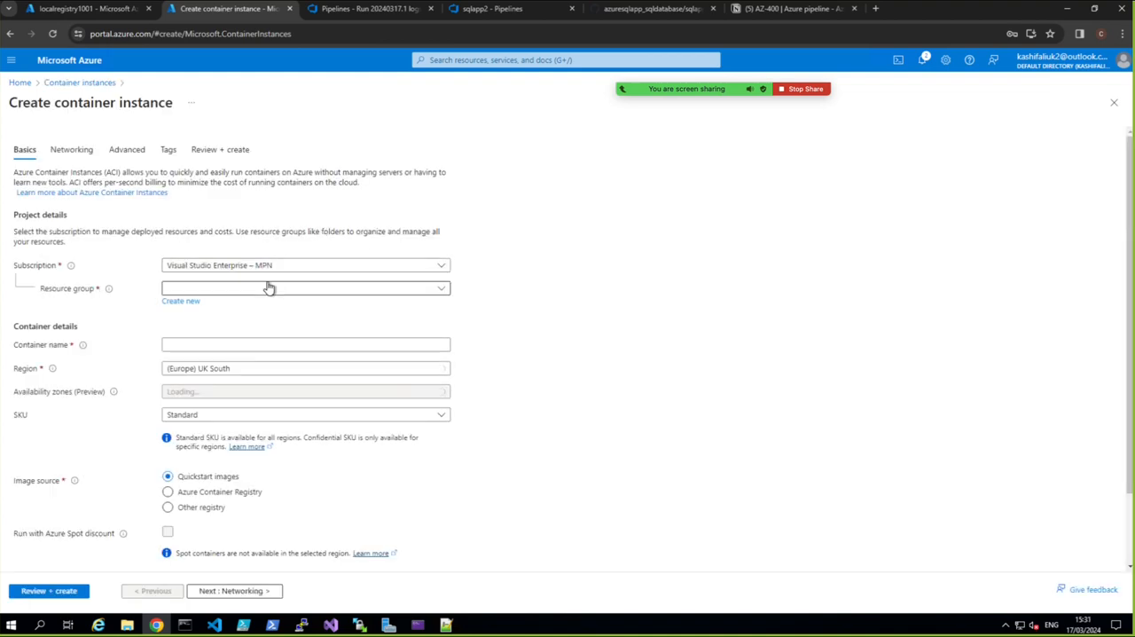
pyautogui.click(268, 289)
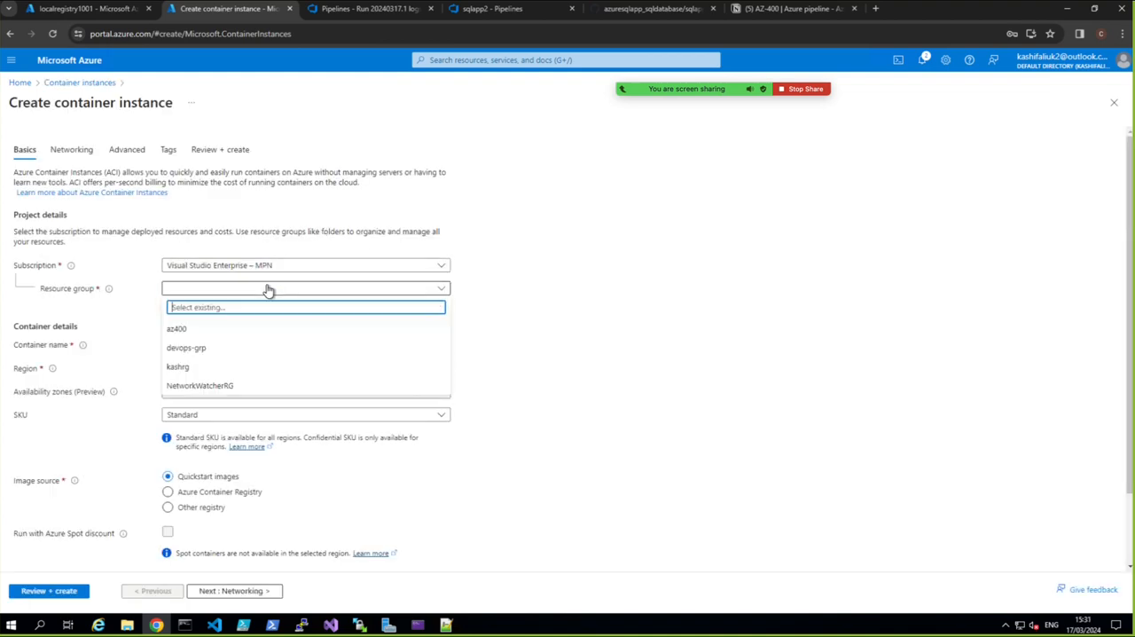
pyautogui.click(200, 348)
pyautogui.click(185, 344)
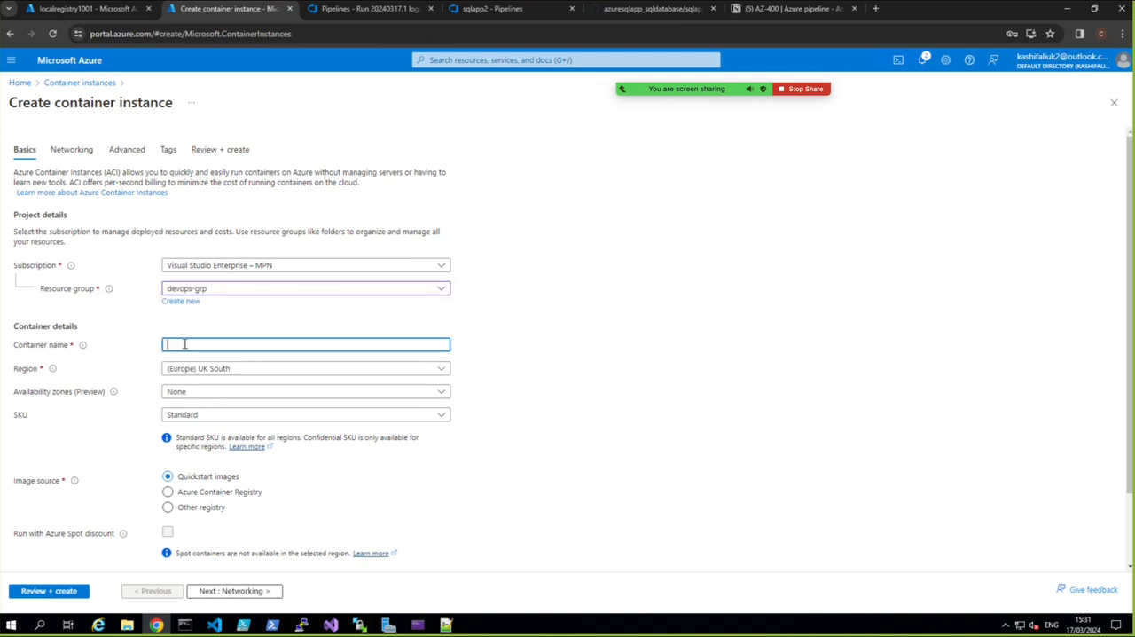
pyautogui.write('sql')
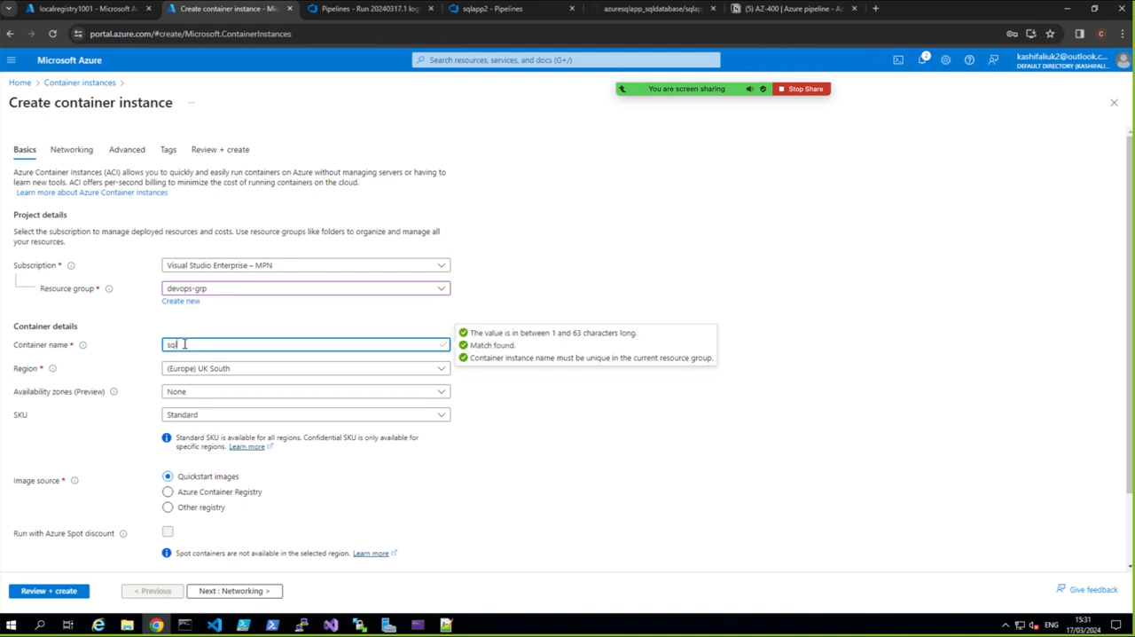
pyautogui.write('appcontainer')
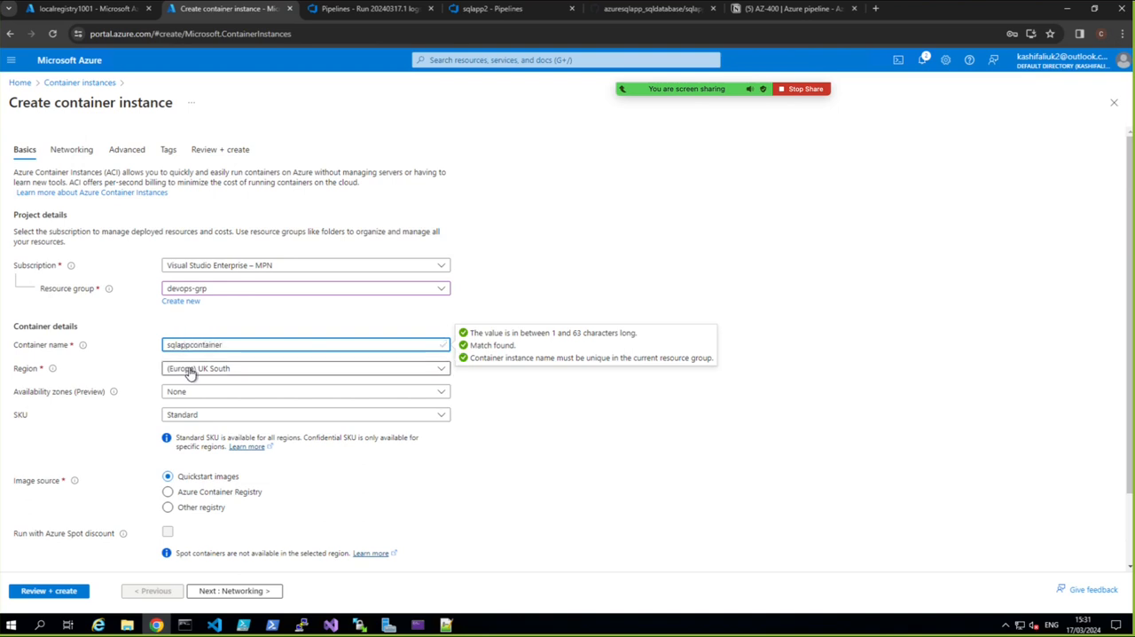
pyautogui.click(169, 494)
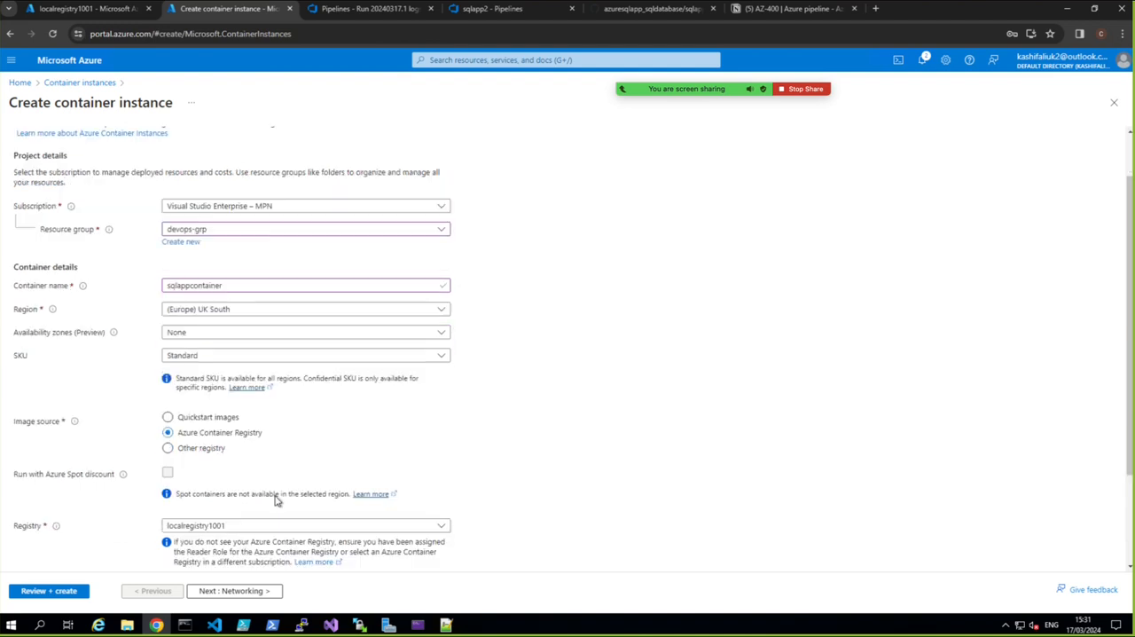
pyautogui.scroll(-2, 275, 501)
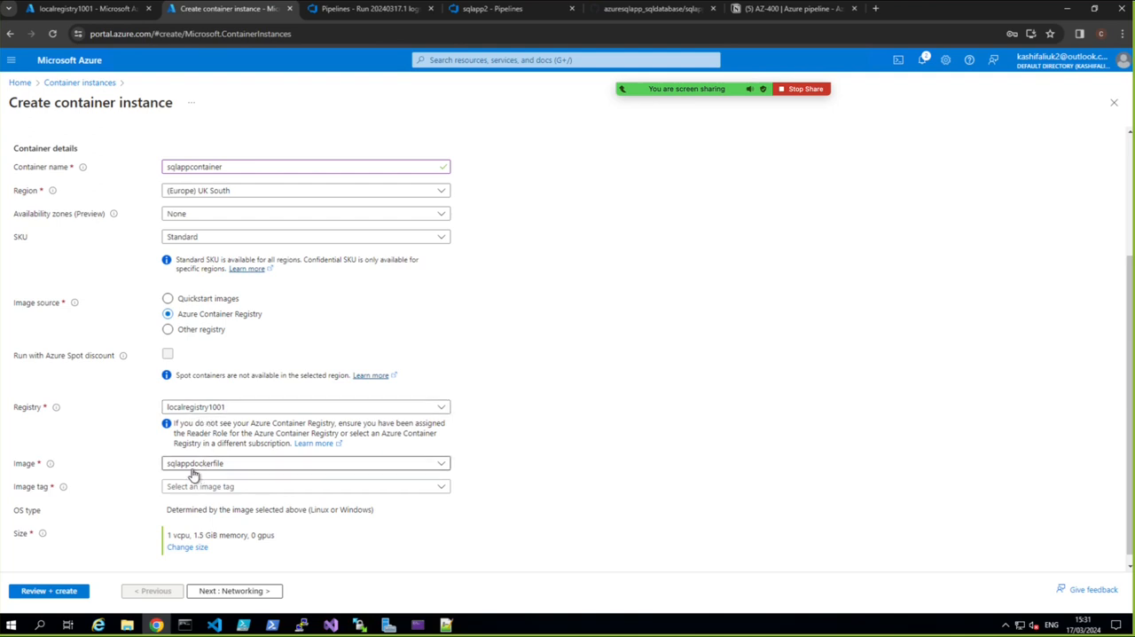
# Try to validate the container instance with the default networking, advanced and tag settings, and return to the basic settings
pyautogui.click(213, 590)
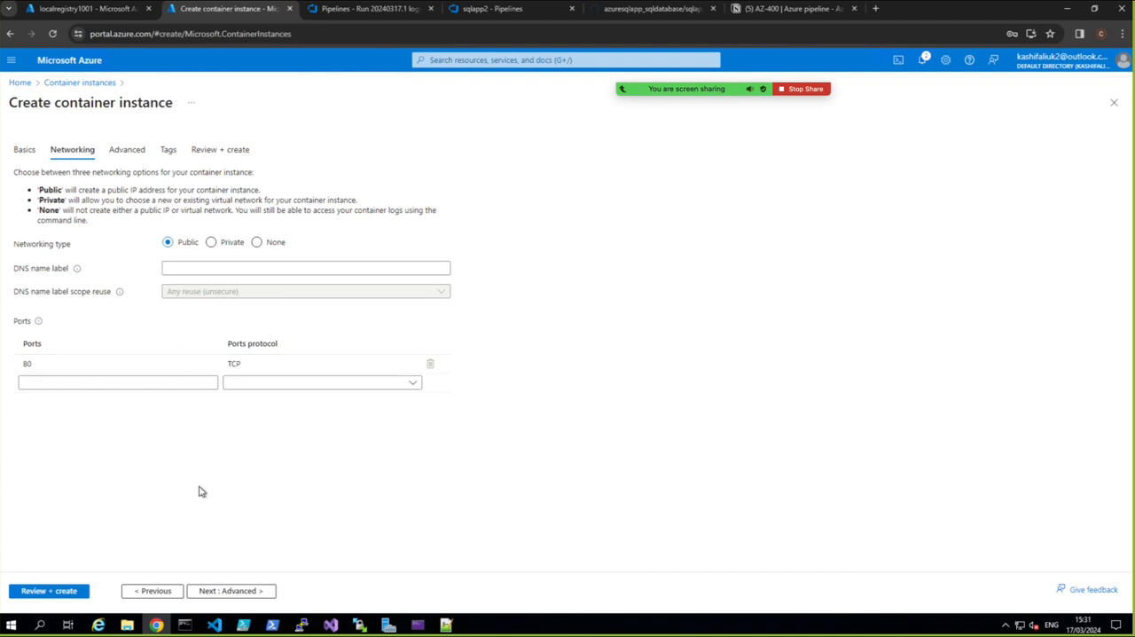
pyautogui.click(226, 597)
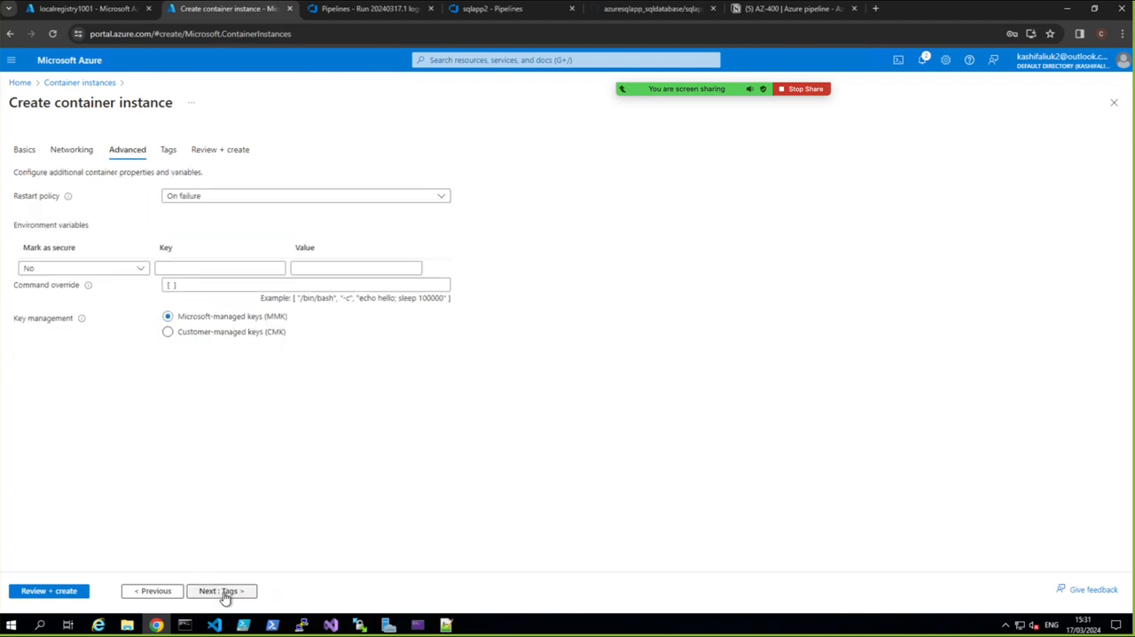
pyautogui.click(226, 598)
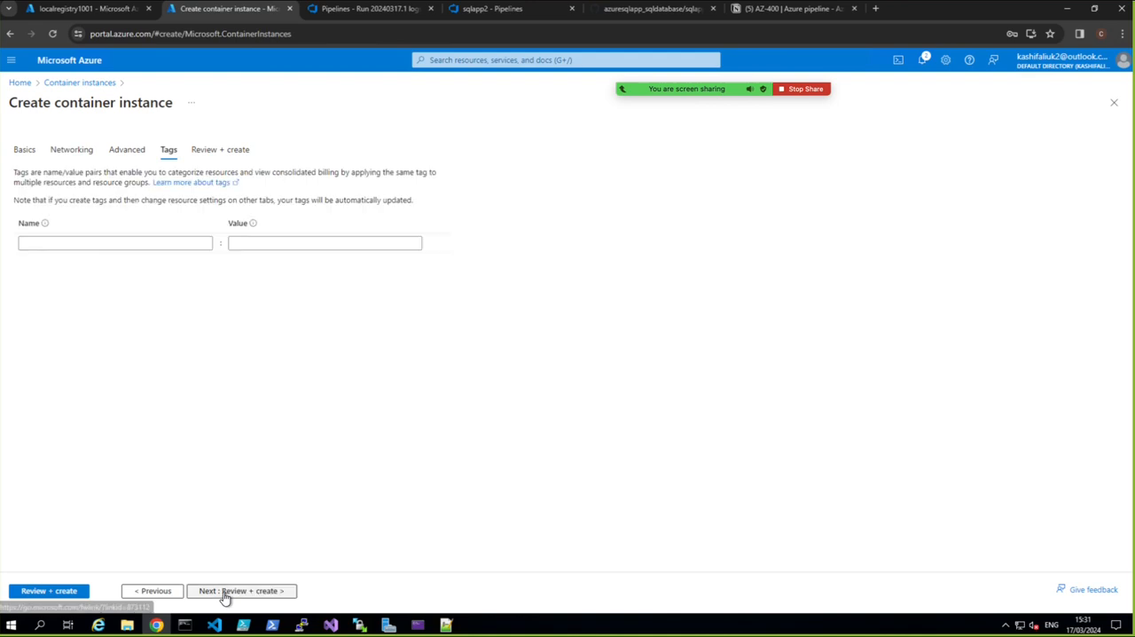
pyautogui.click(61, 591)
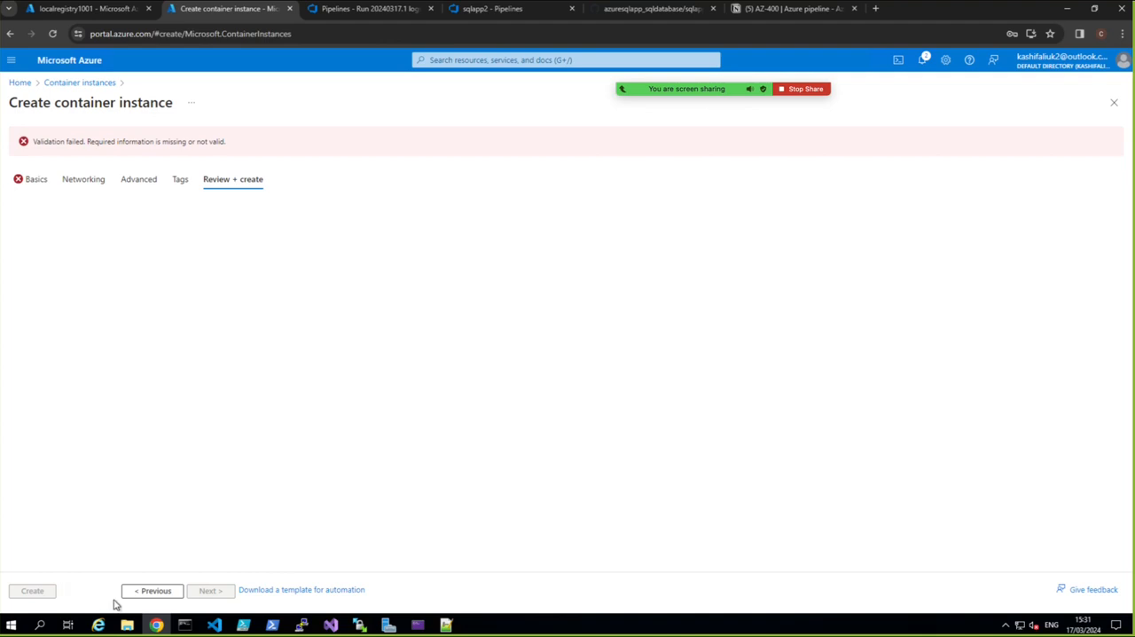
pyautogui.click(151, 590)
pyautogui.click(151, 591)
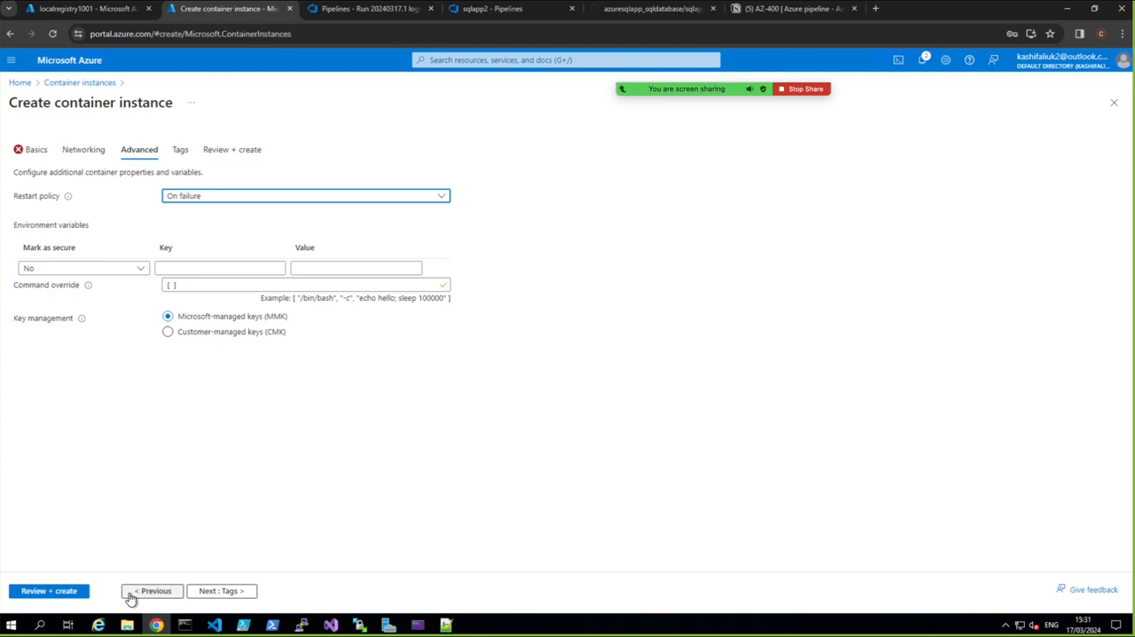
pyautogui.click(129, 596)
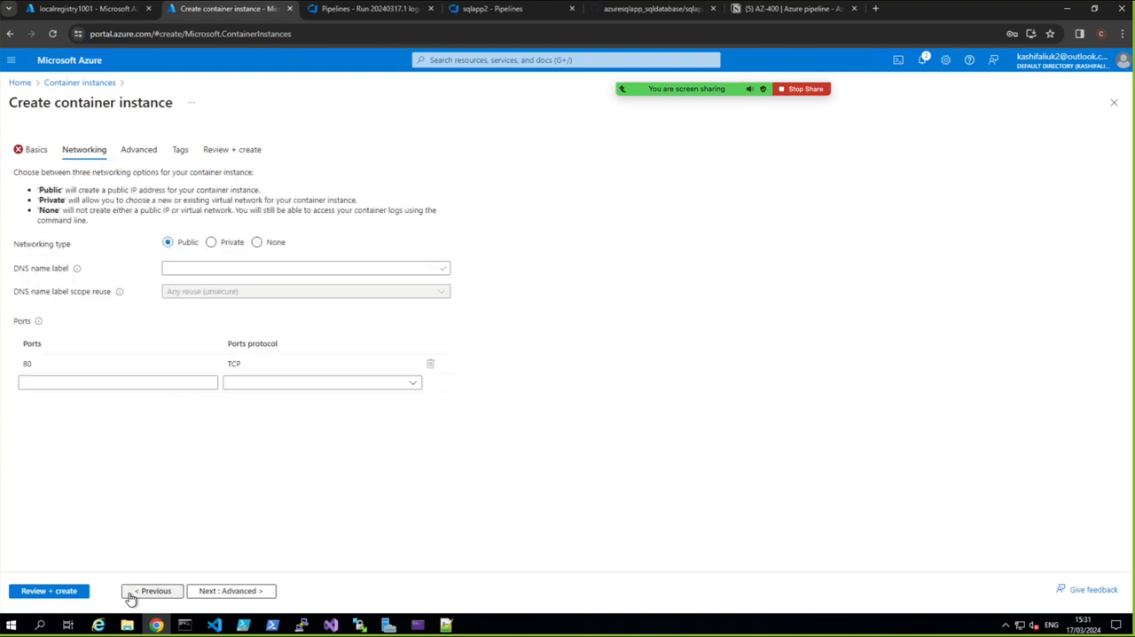
pyautogui.click(129, 596)
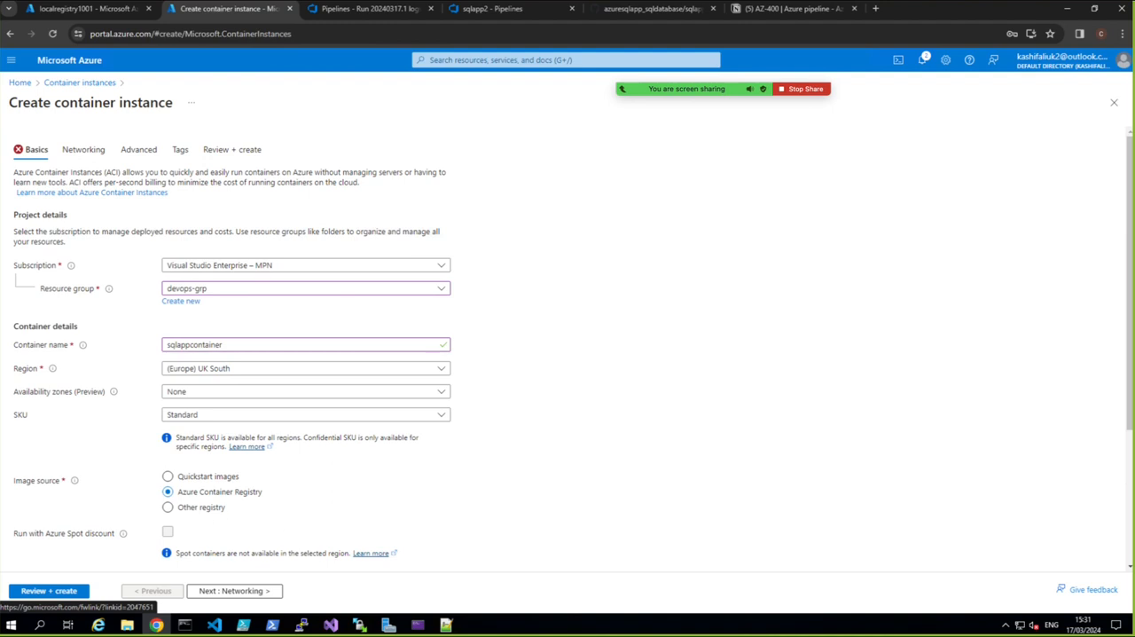
# Set the image tag of the sqlappdockerfile image to latest
pyautogui.scroll(-3, 371, 551)
pyautogui.click(306, 486)
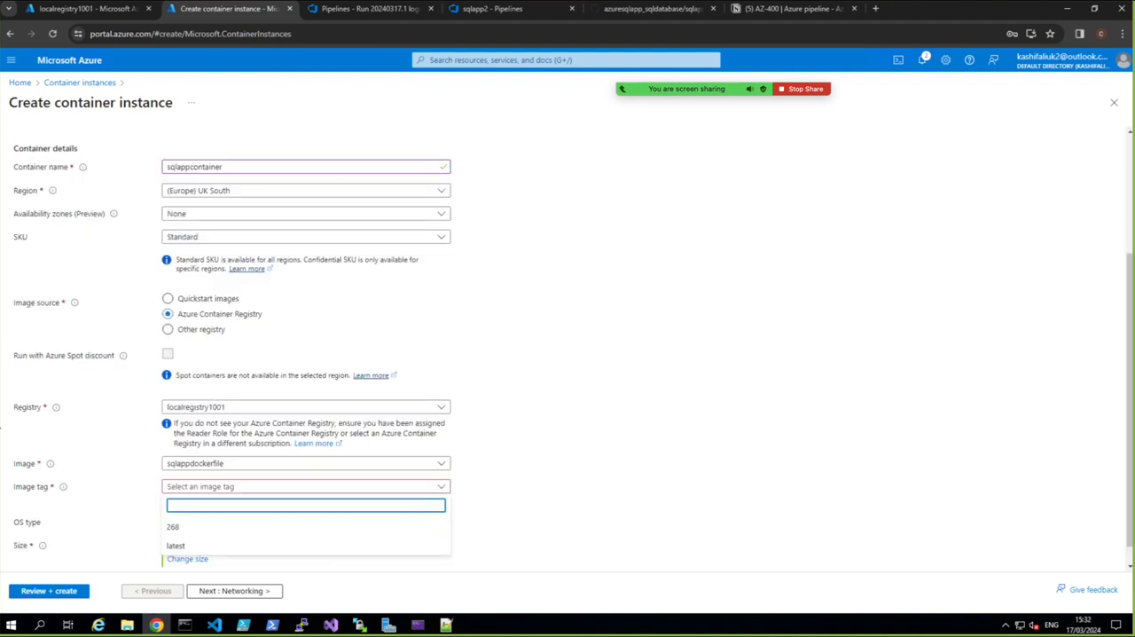
pyautogui.click(176, 547)
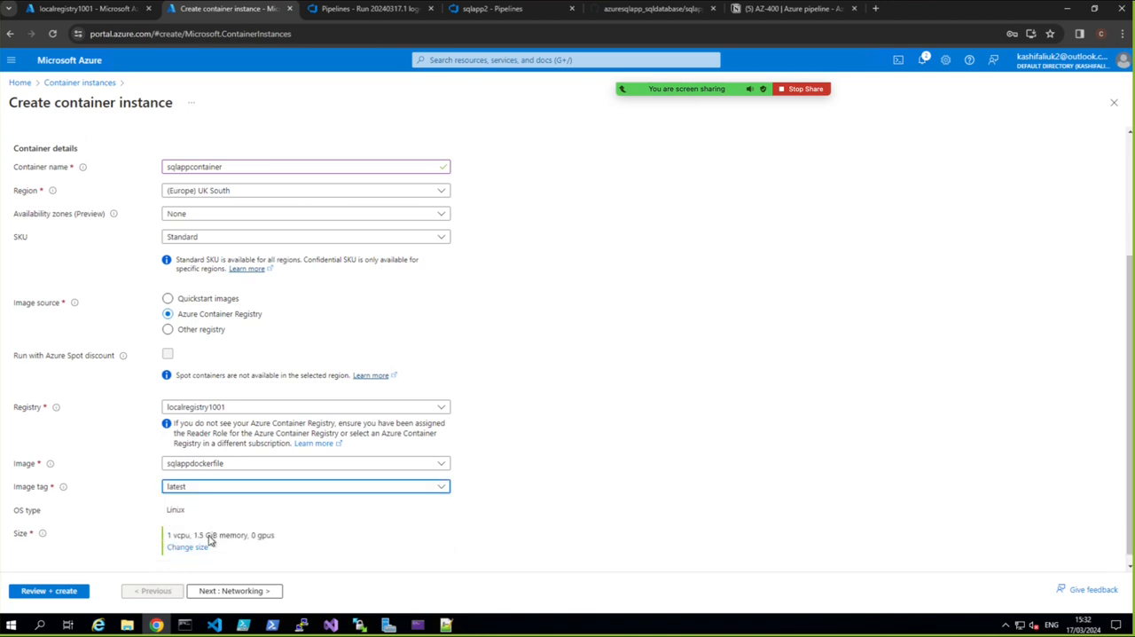
# Keep the default networking, advanced and tag settings, validate the configuration, and create the sqlappcontainer instance
pyautogui.click(229, 589)
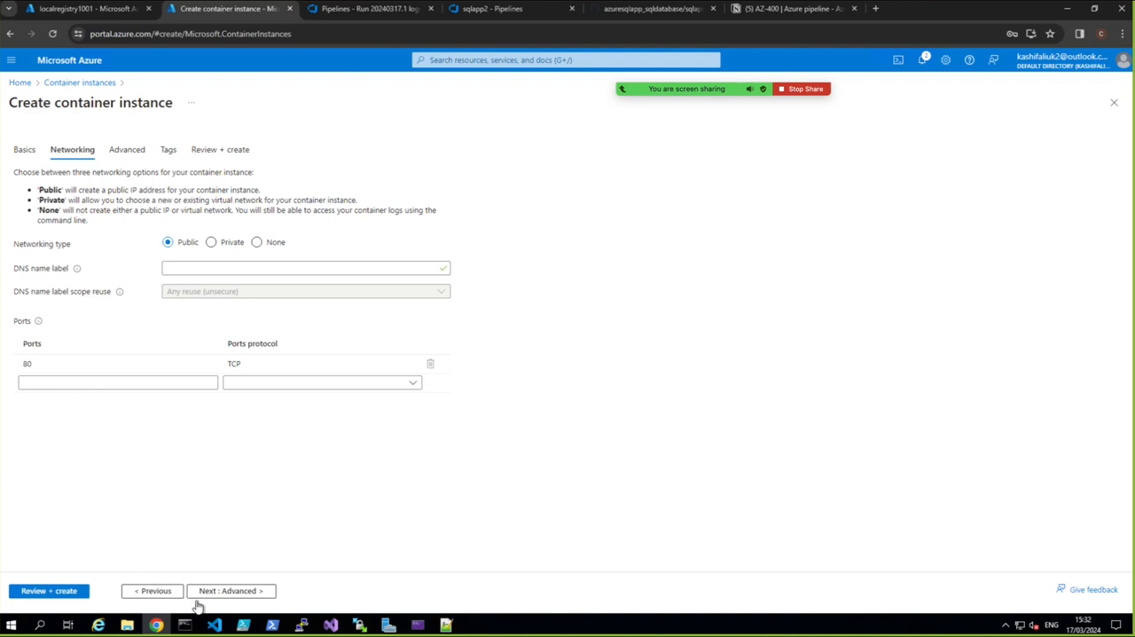
pyautogui.click(218, 597)
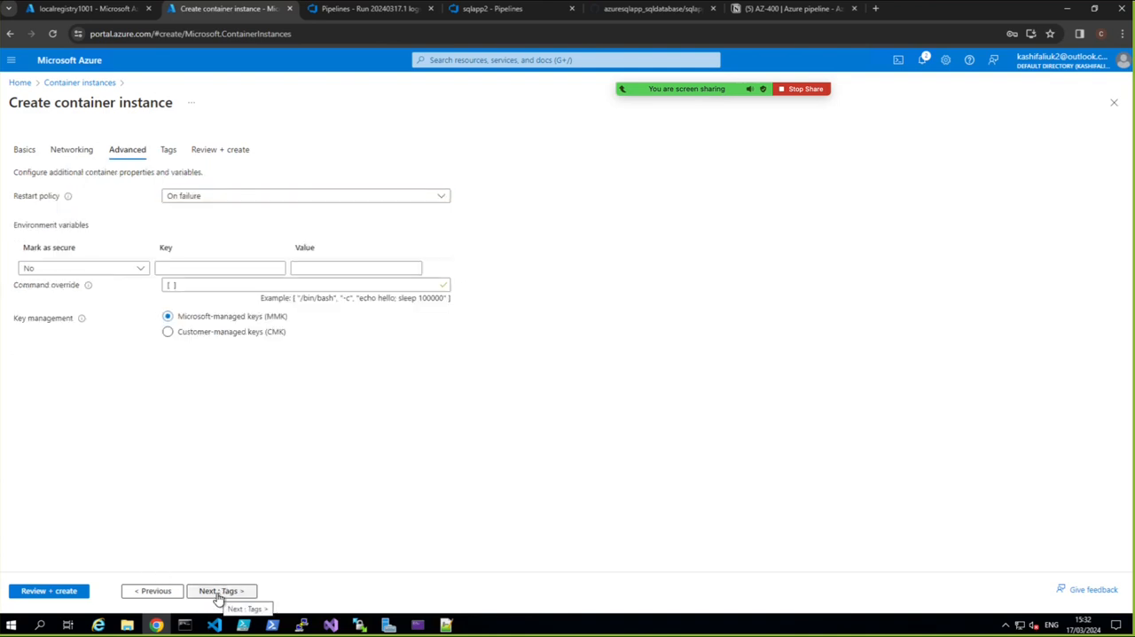
pyautogui.click(218, 591)
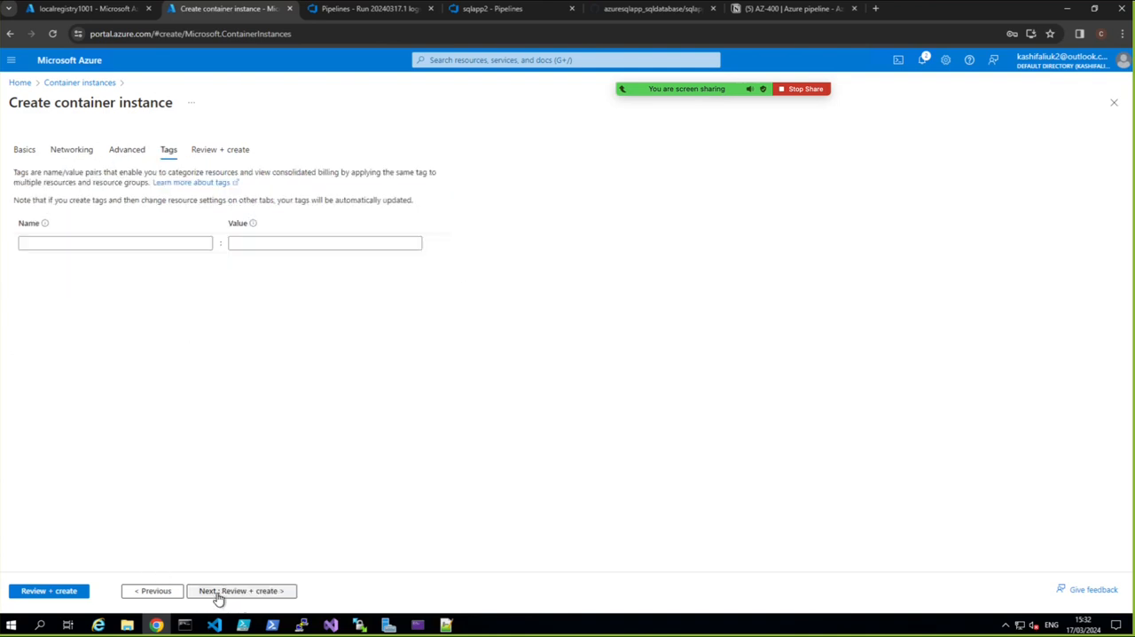
pyautogui.click(73, 592)
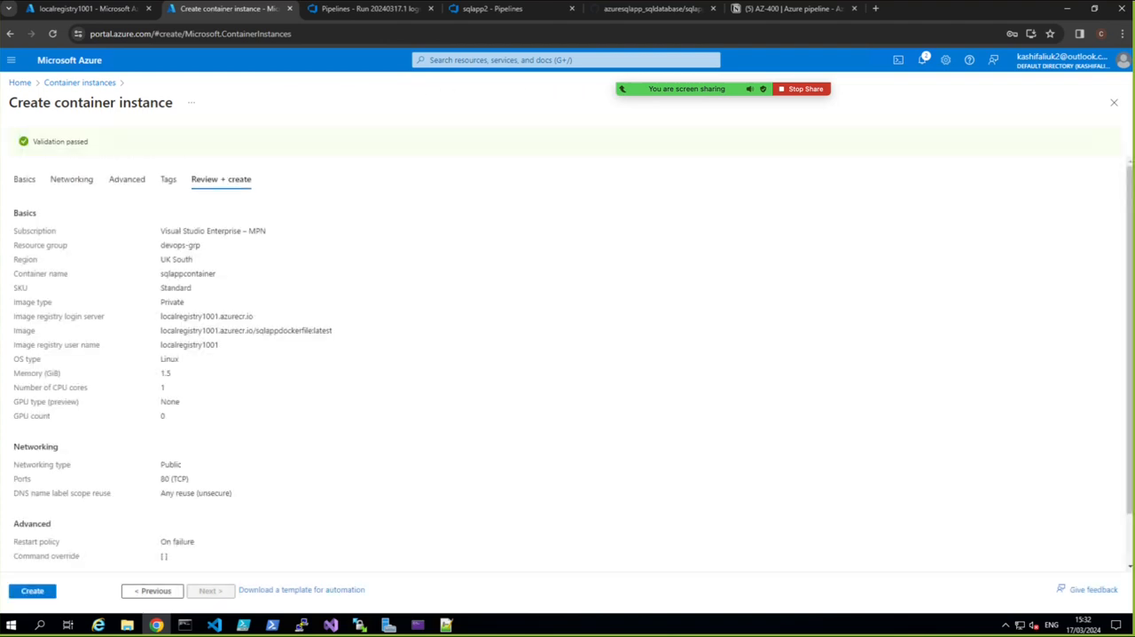
pyautogui.click(36, 590)
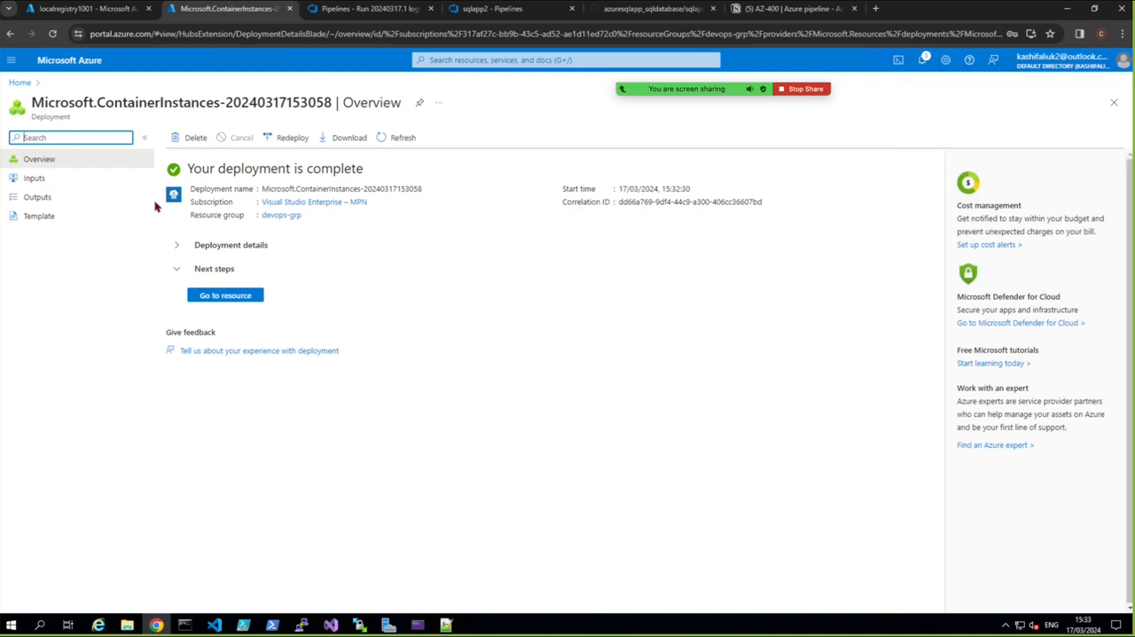
# Open the deployed sqlappcontainer resource and copy its public IP address
pyautogui.click(232, 305)
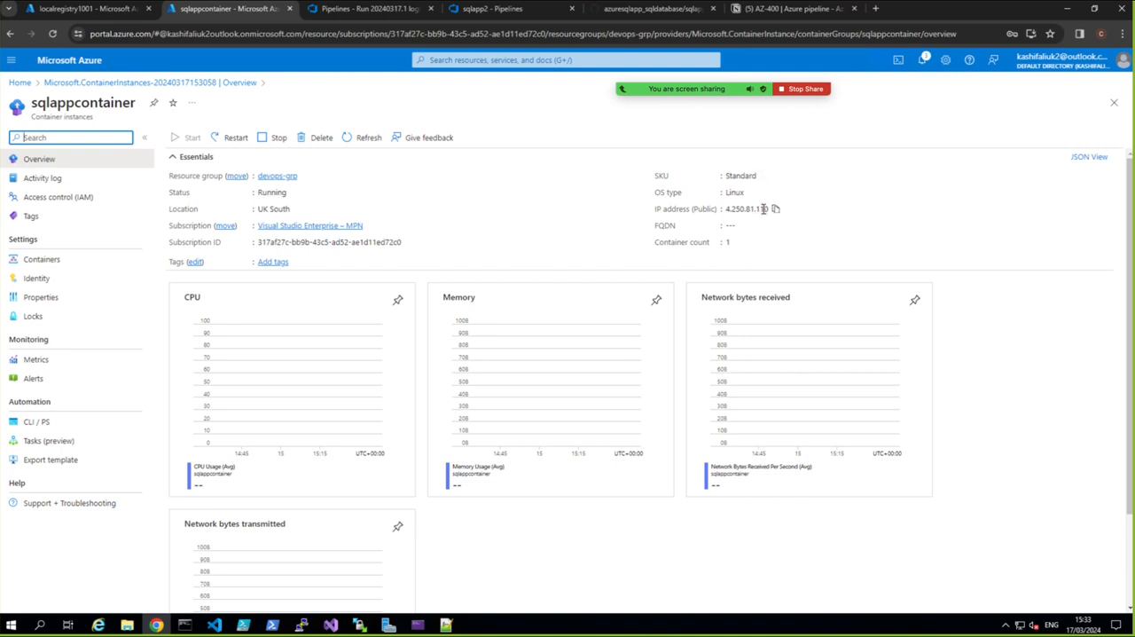
pyautogui.click(775, 210)
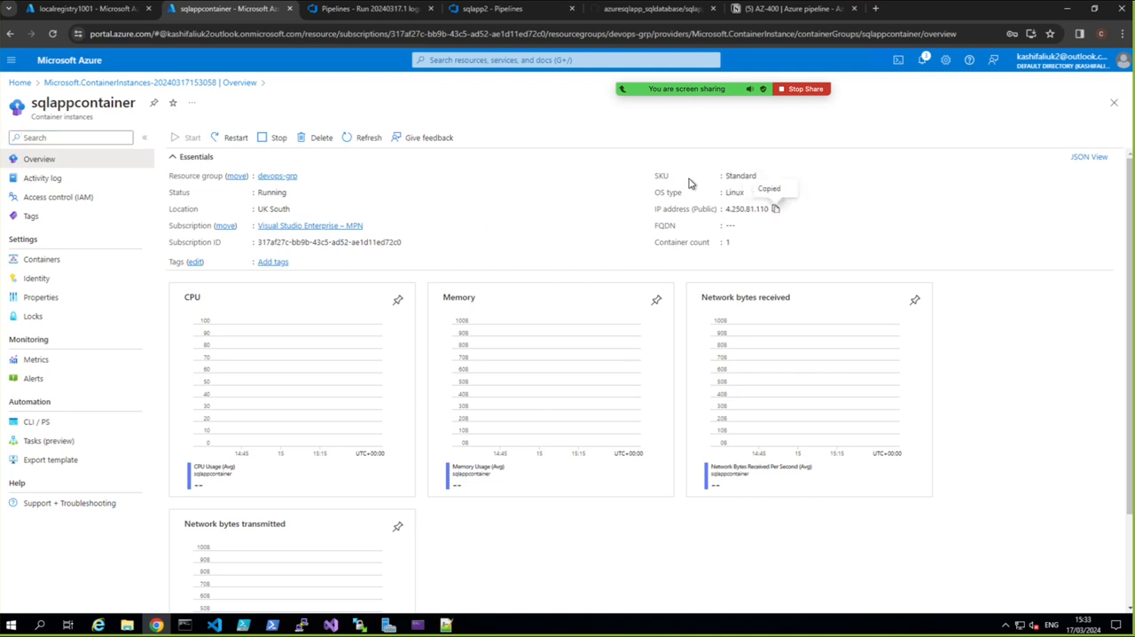
# Load the container's copied public IP address, 4.250.81.110, in a new browser tab to check the running sqlapp site
pyautogui.click(883, 10)
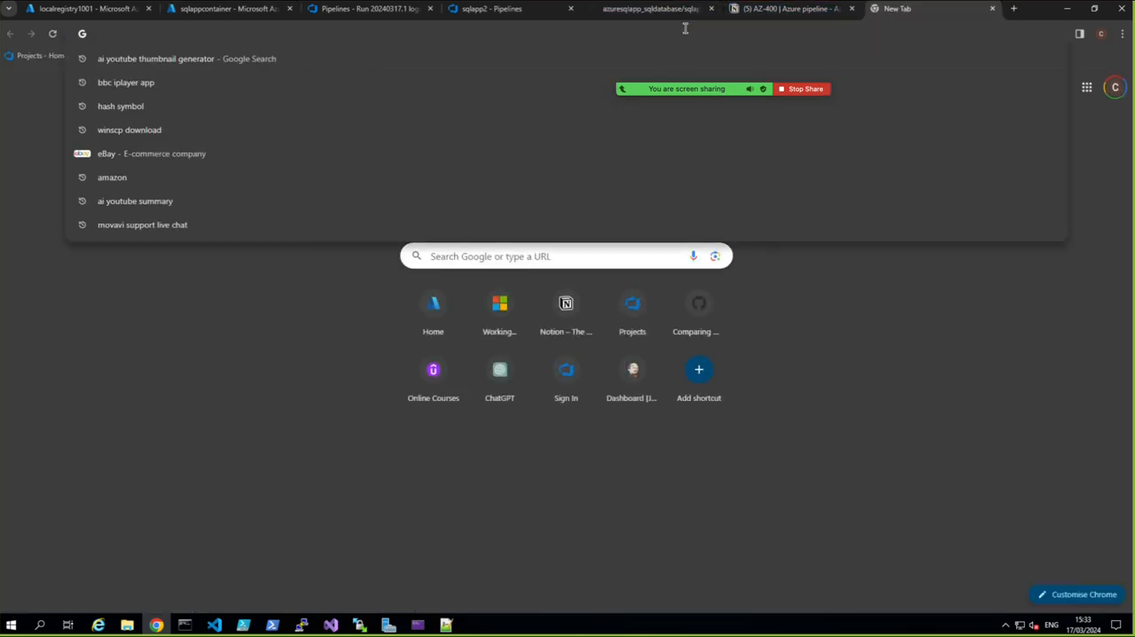
pyautogui.rightClick(684, 29)
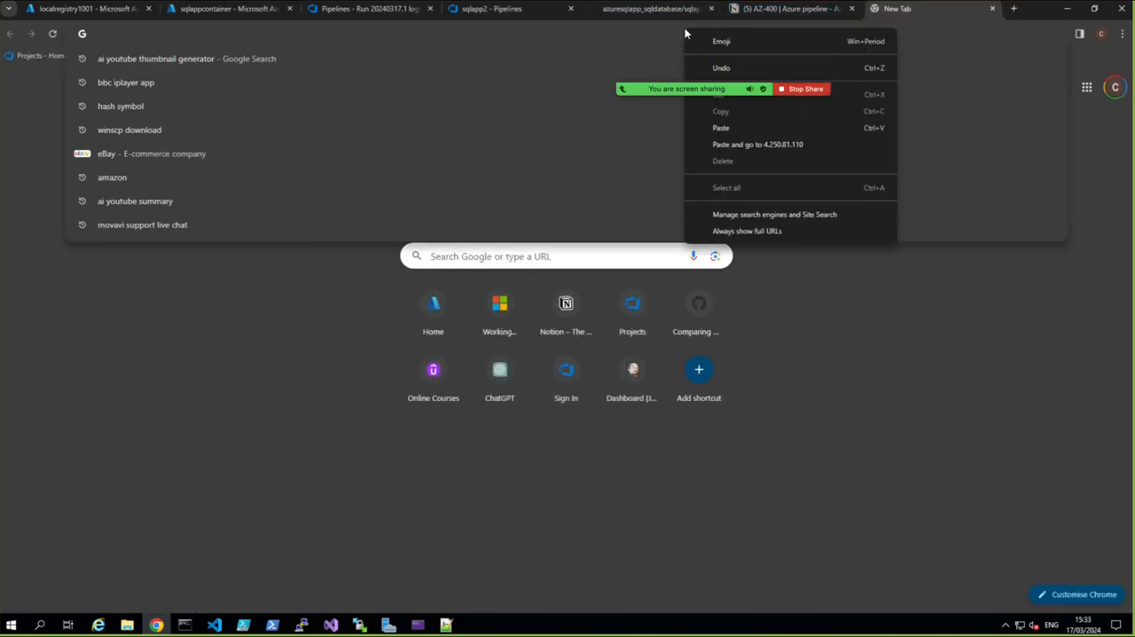
pyautogui.click(744, 127)
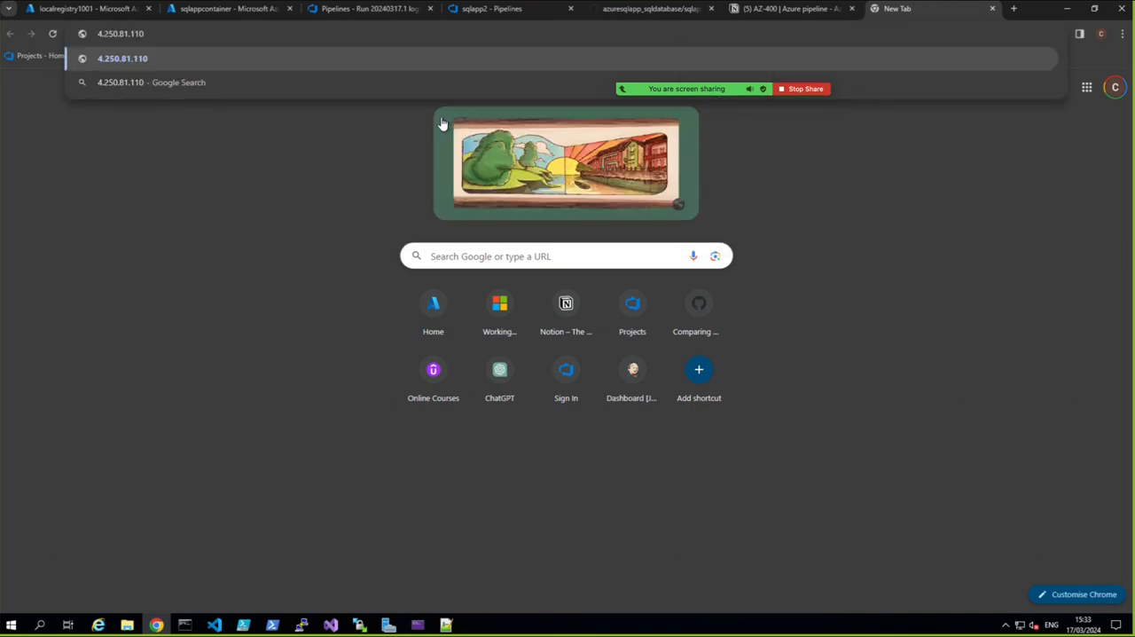
pyautogui.press('Return')
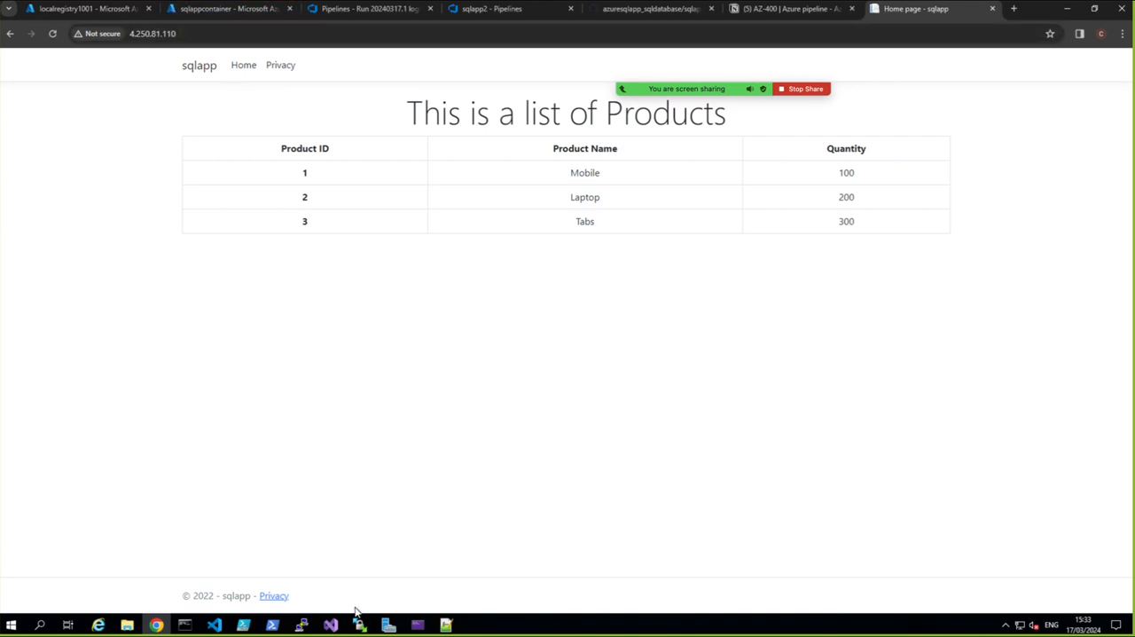
# Switch to Visual Studio and open the sqlapp project's Dockerfile to review its instructions
pyautogui.click(336, 625)
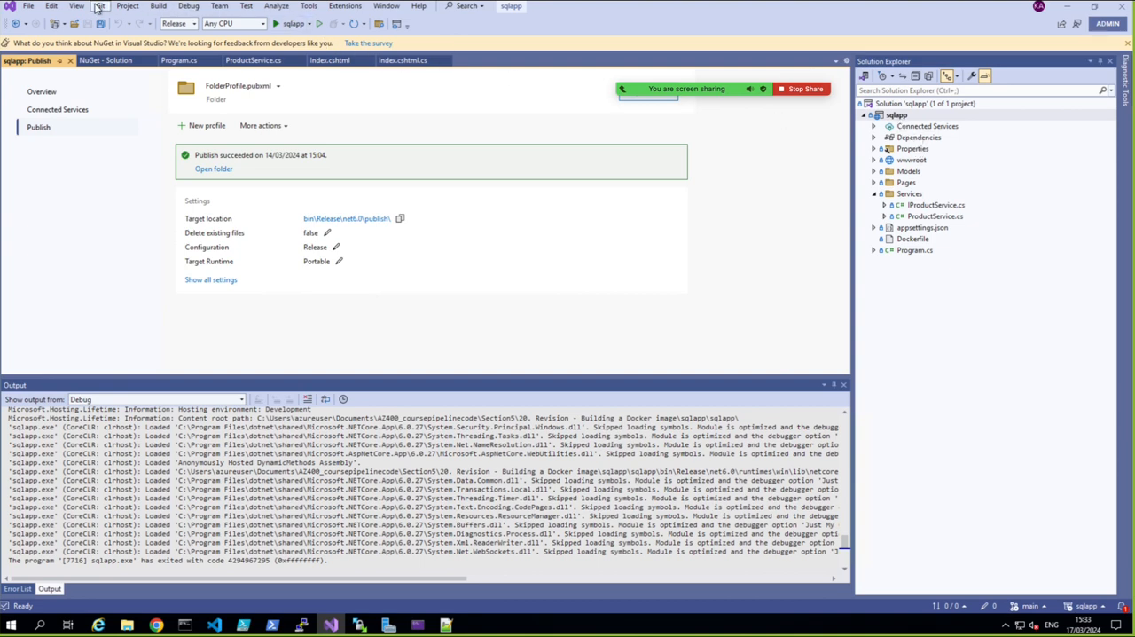
pyautogui.click(909, 241)
pyautogui.doubleClick(906, 246)
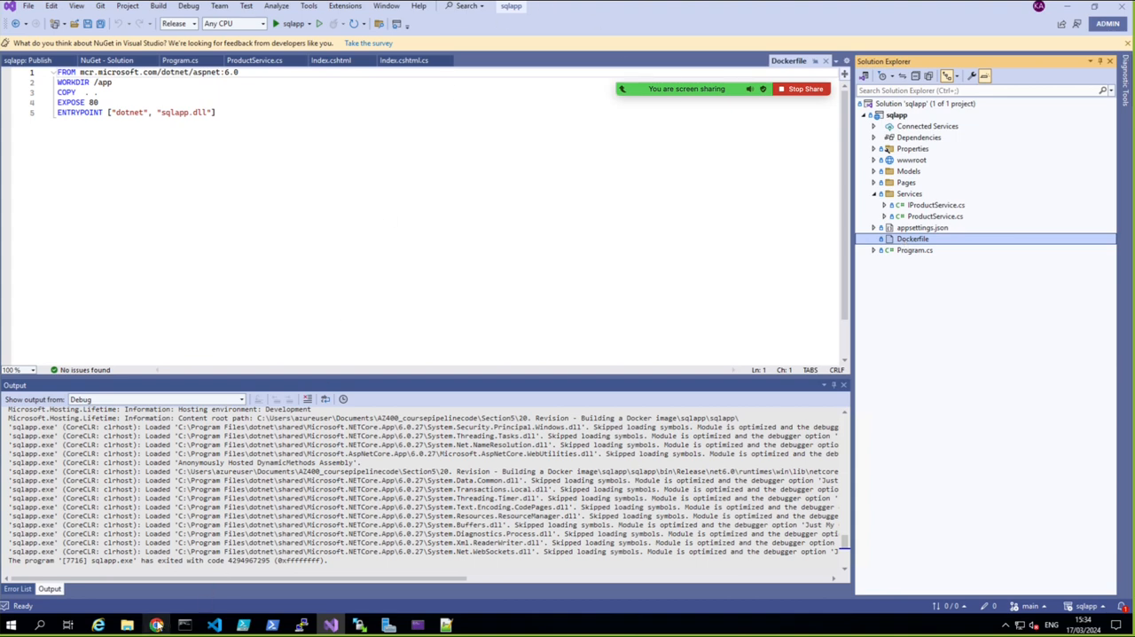
# Return to Azure DevOps in the browser and review the sqlapp-dockerfile pipeline's azure-pipelines.yml, from its variables through the Docker@2 task's tags
pyautogui.click(156, 624)
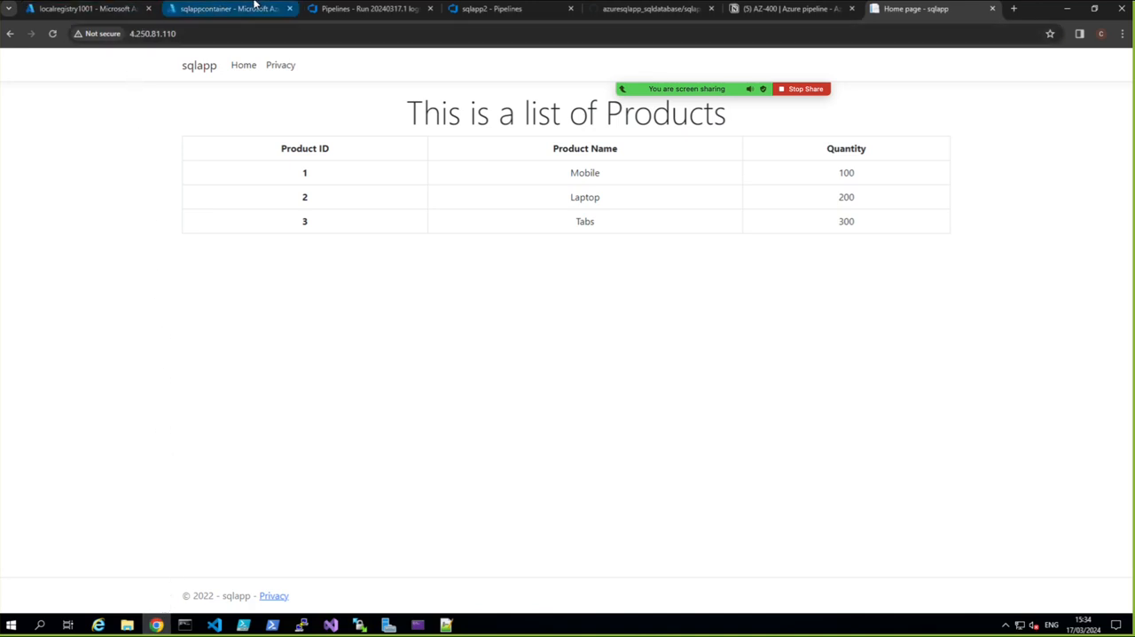
pyautogui.click(325, 11)
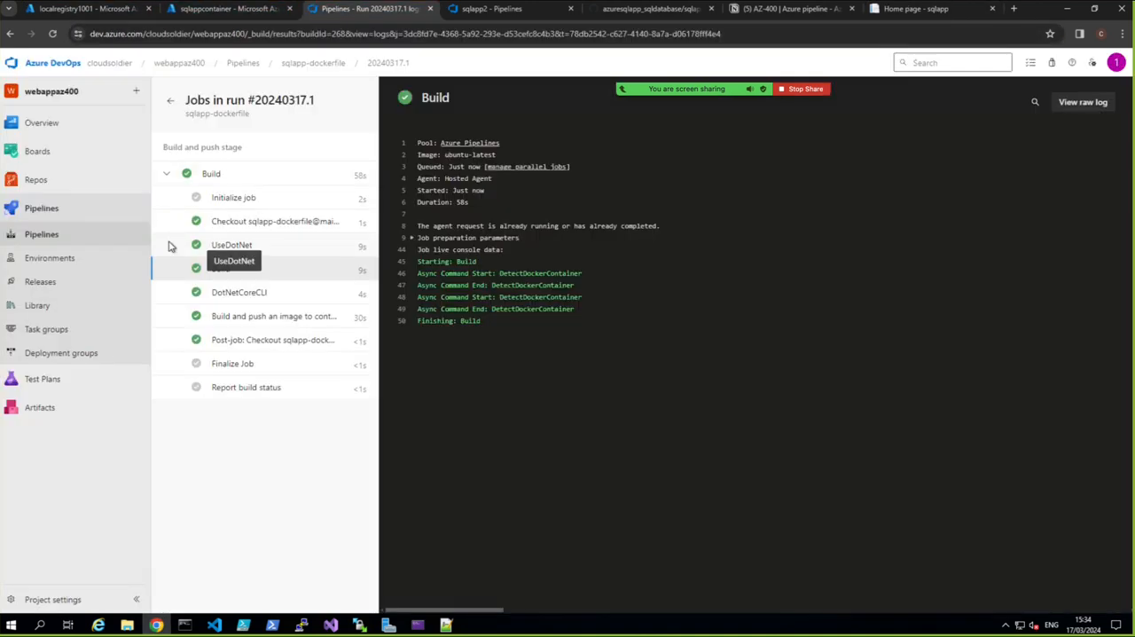
pyautogui.click(48, 213)
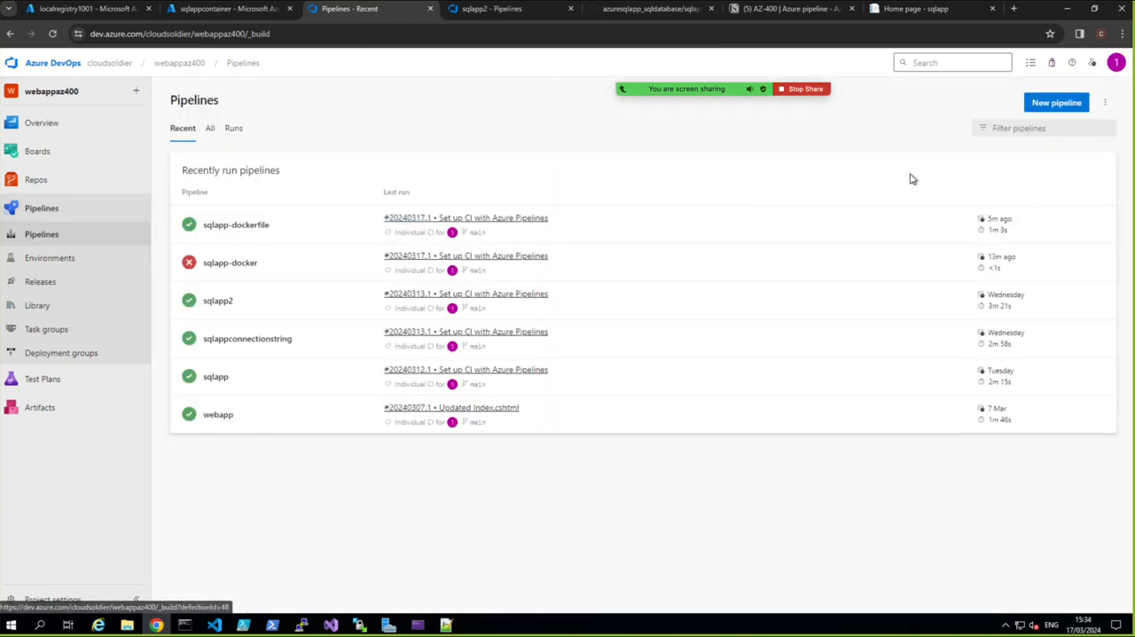
pyautogui.click(246, 226)
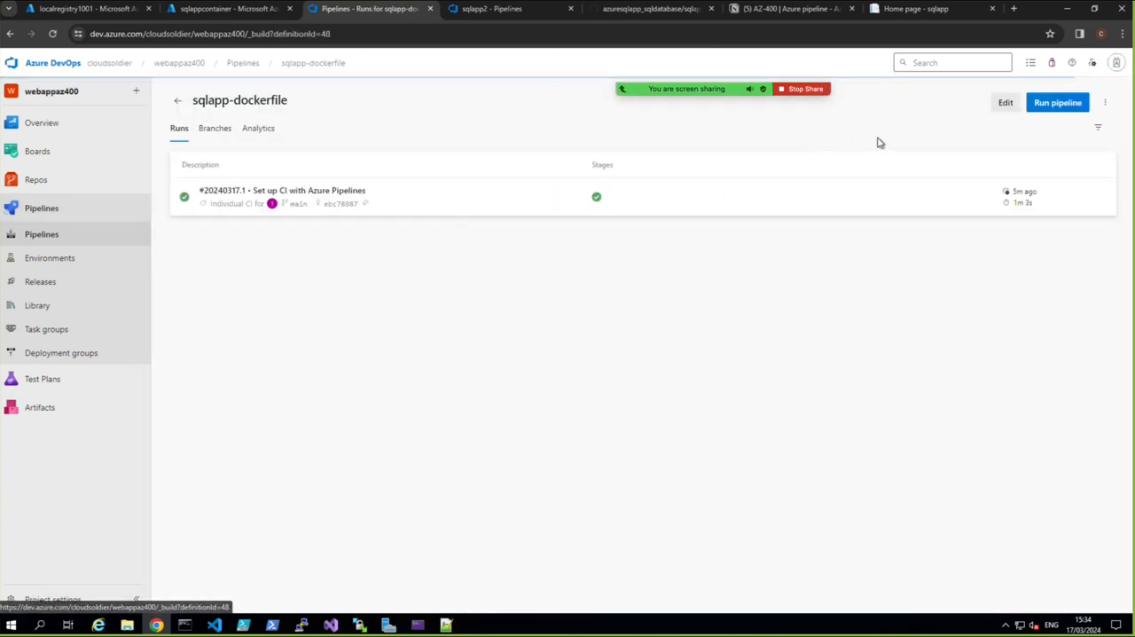
pyautogui.click(1003, 106)
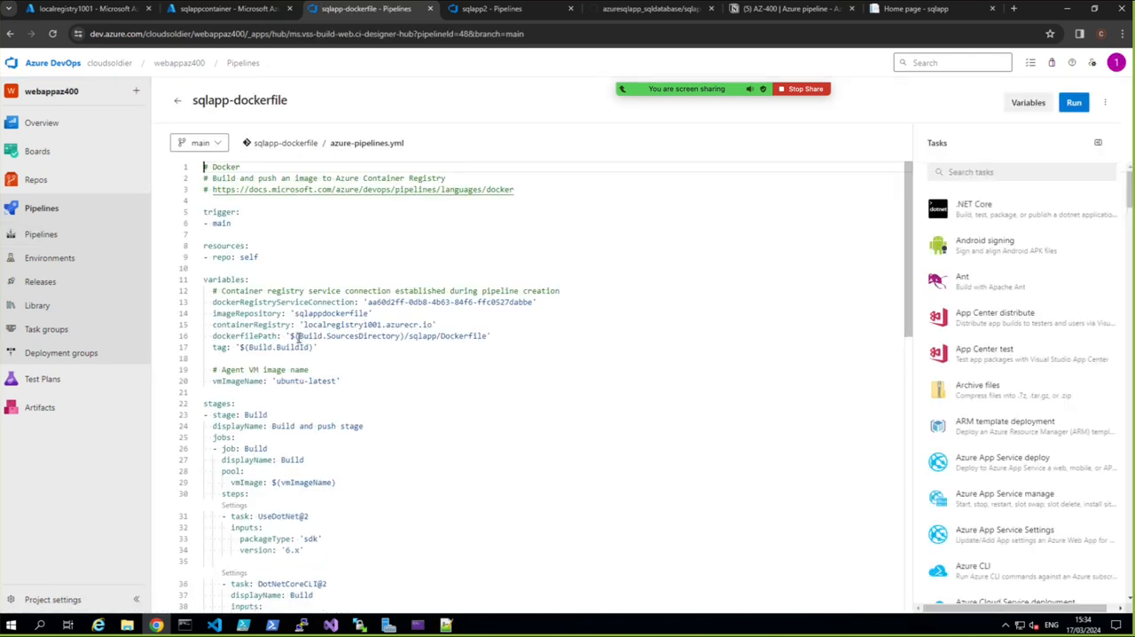
pyautogui.scroll(-1, 299, 339)
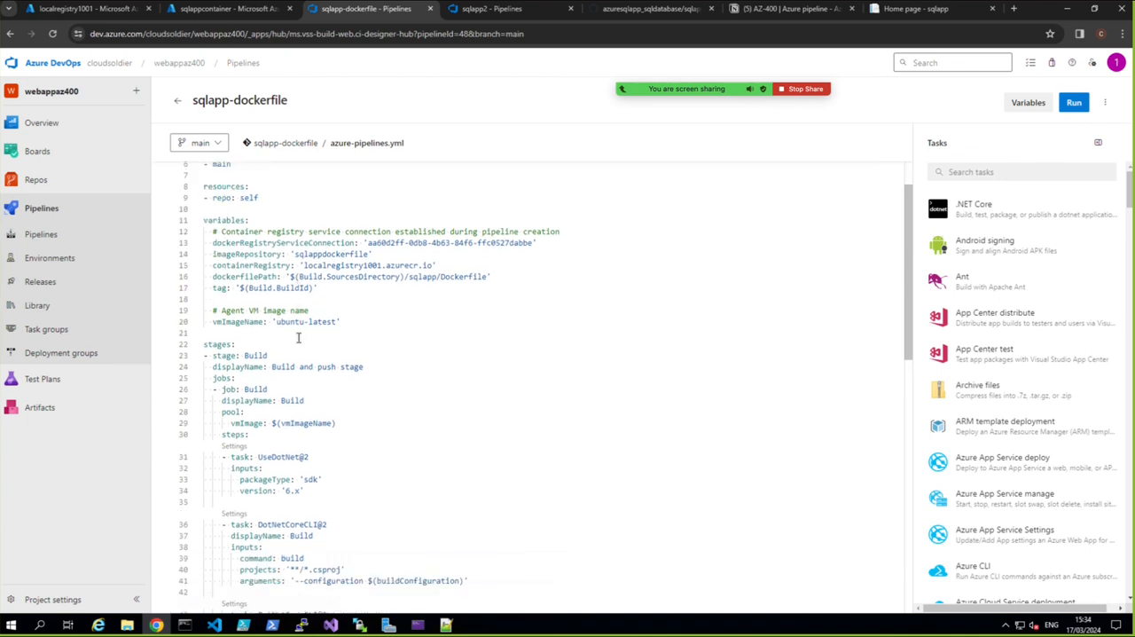
pyautogui.scroll(-2, 299, 337)
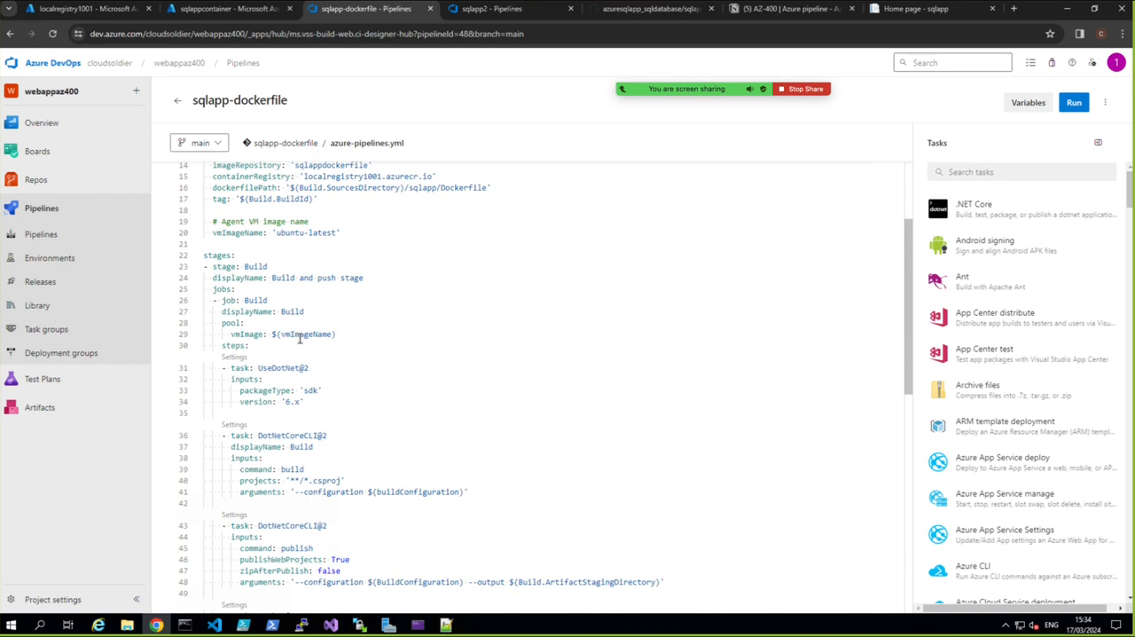
pyautogui.scroll(-1, 299, 337)
pyautogui.scroll(-3, 299, 339)
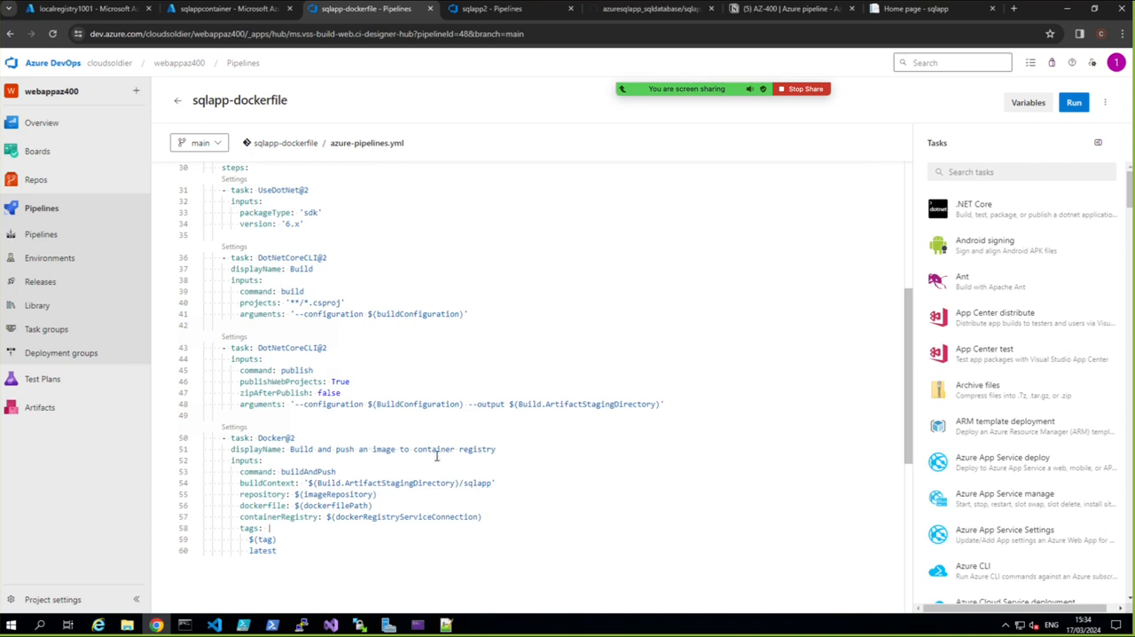
pyautogui.scroll(-1, 437, 456)
pyautogui.scroll(2, 446, 487)
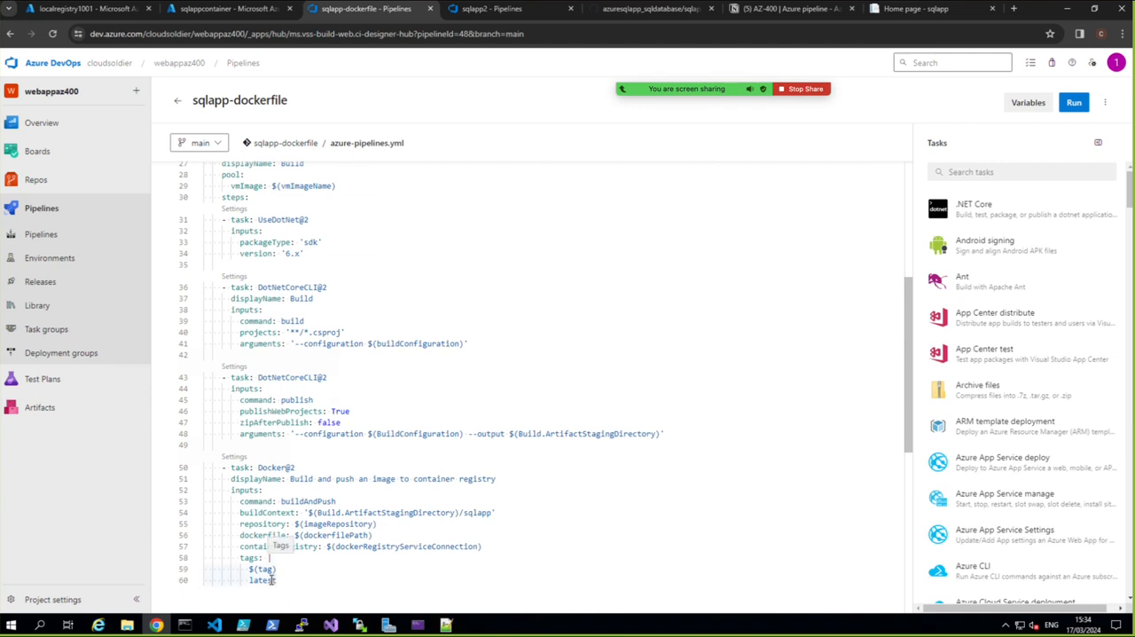
# Review the localregistry1001 repositories and the sqlappcontainer overview, and return to the running sqlapp home page
pyautogui.click(76, 11)
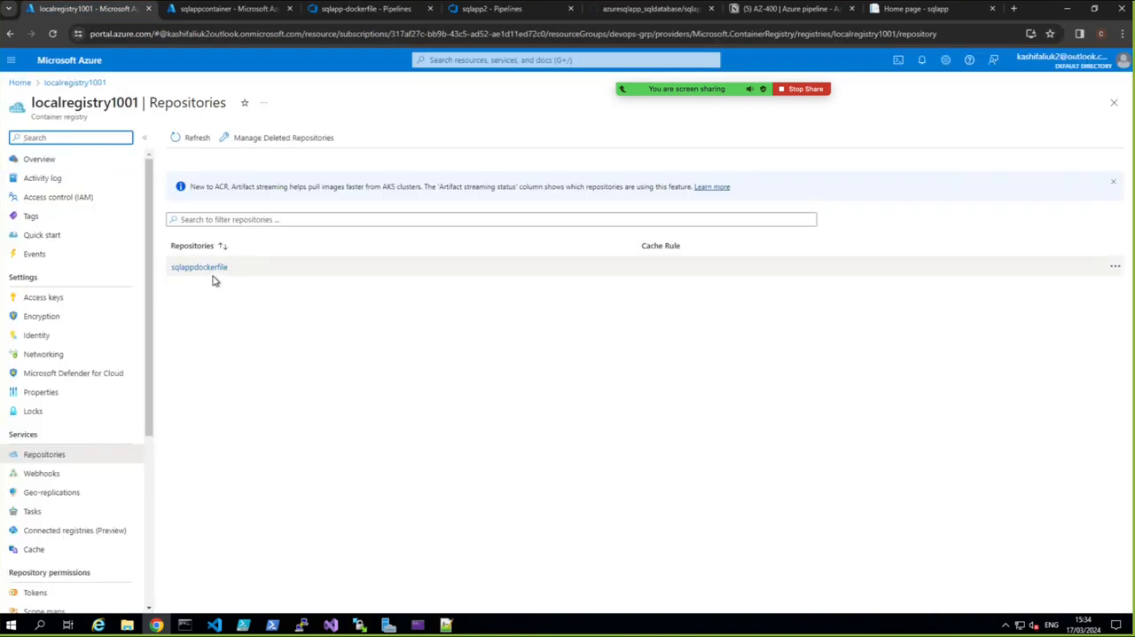
pyautogui.click(215, 12)
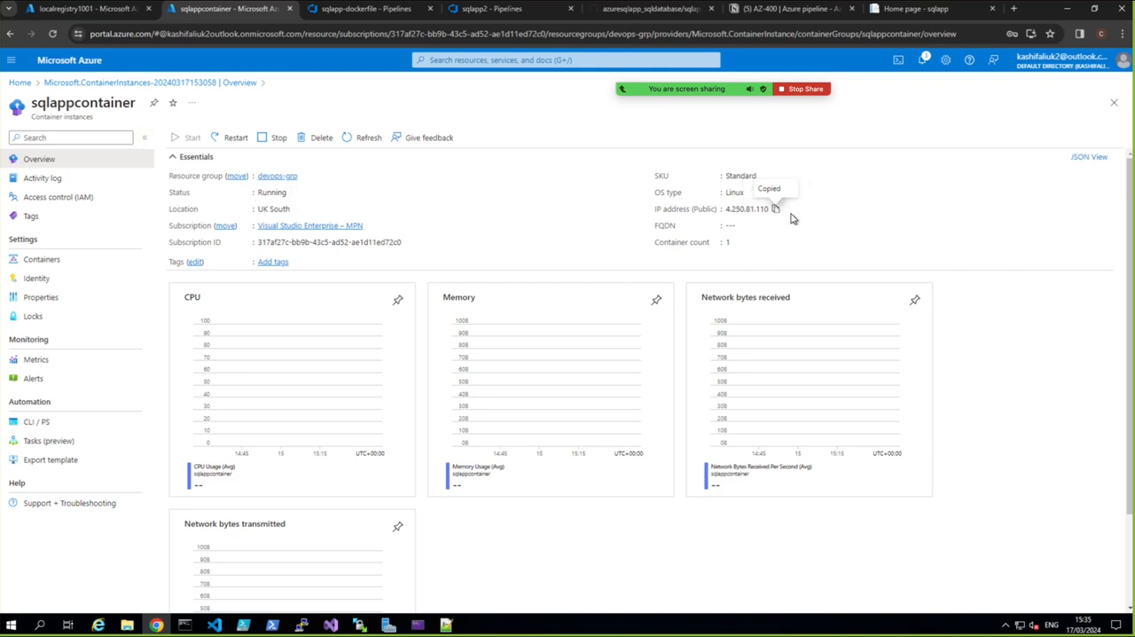
pyautogui.click(892, 10)
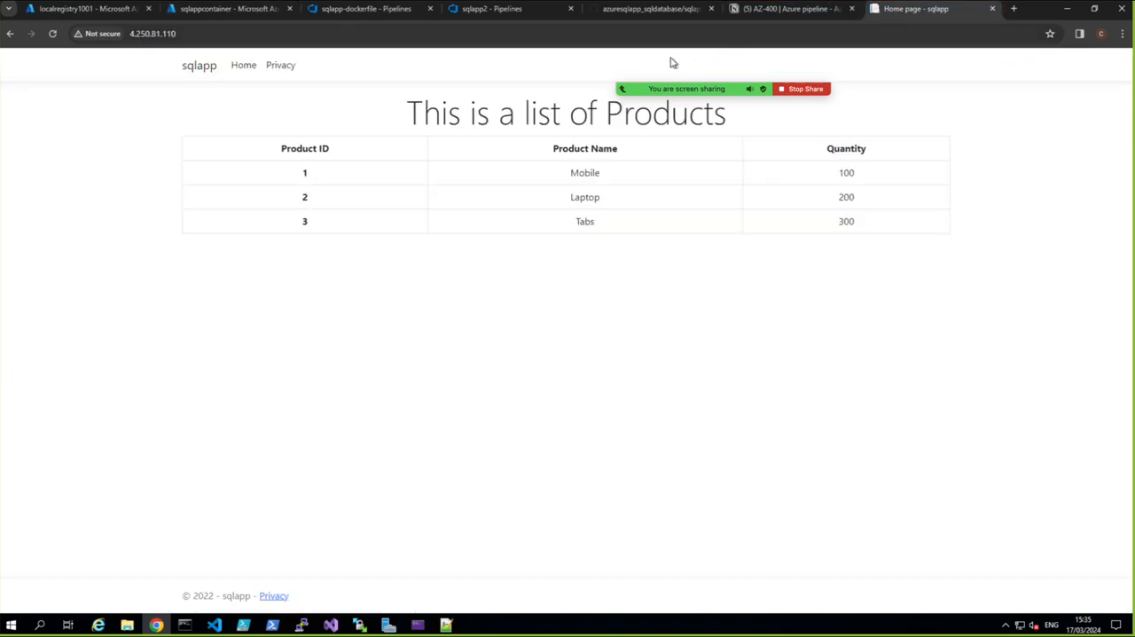